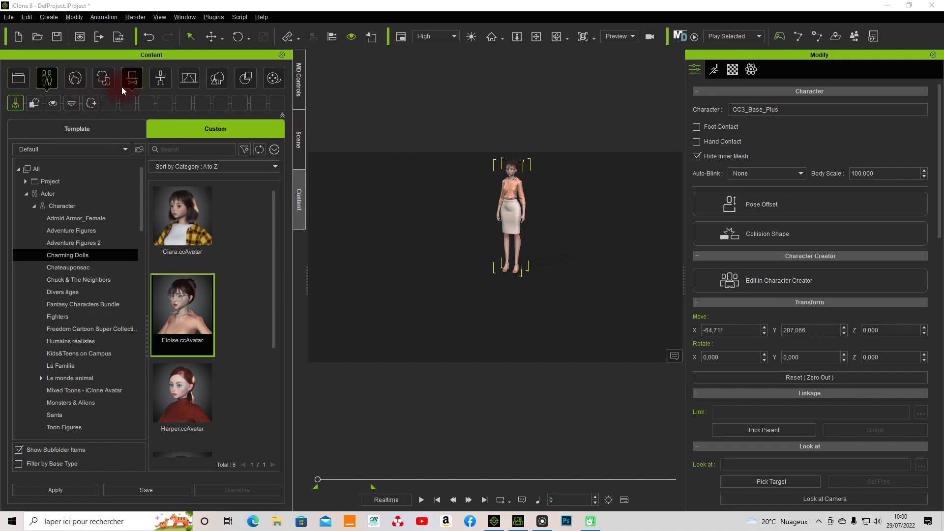
Apply the Catwalk_2Loop motion from the Human Female Move animation templates to the selected character
{"action": "left_click", "coordinate": [159, 80]}
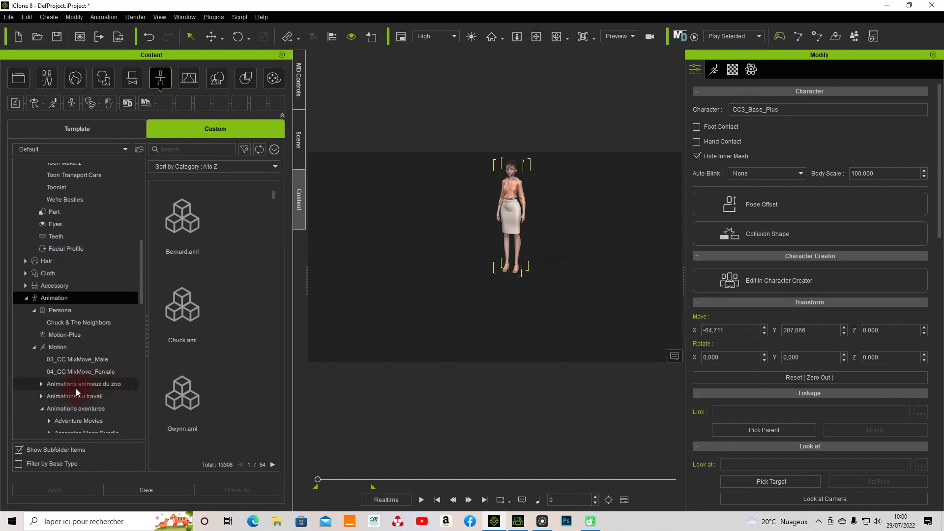
{"action": "left_click", "coordinate": [114, 137]}
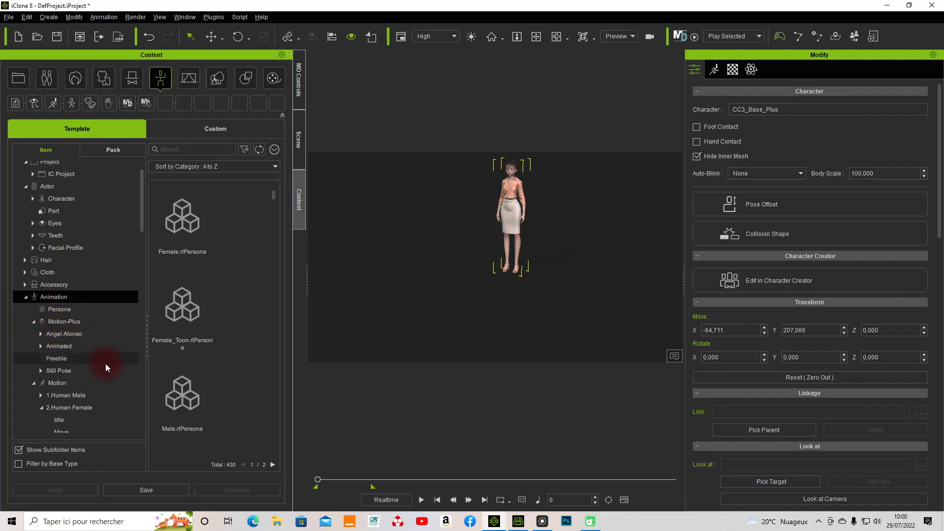
{"action": "scroll", "coordinate": [99, 380], "scroll_direction": "down", "scroll_amount": 2}
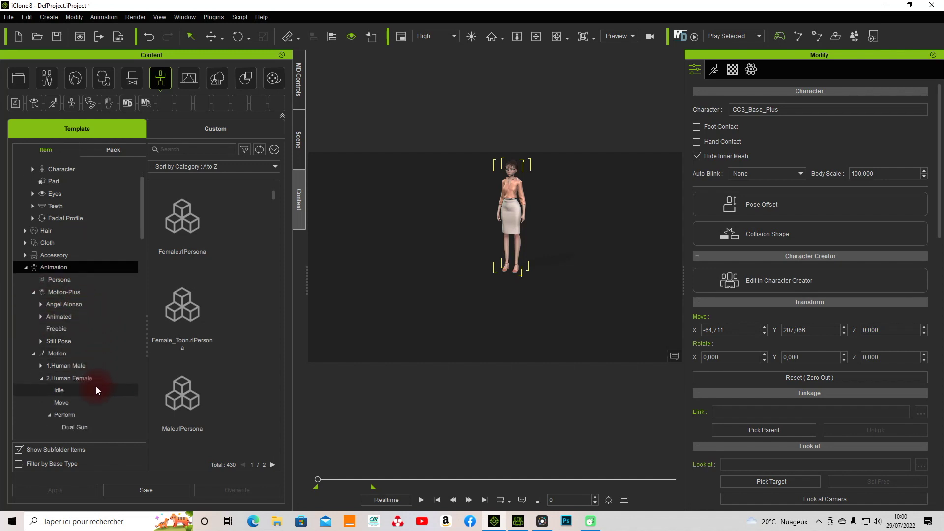
{"action": "left_click", "coordinate": [69, 400]}
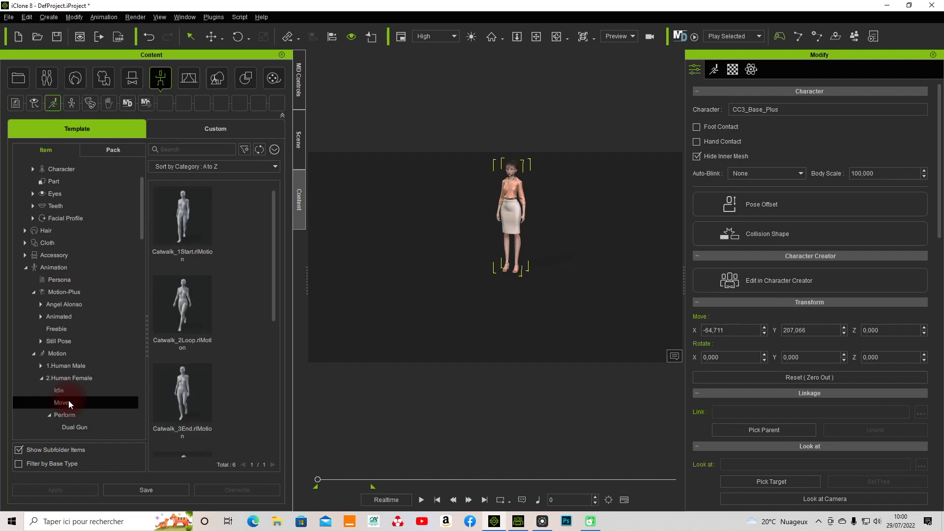
{"action": "double_click", "coordinate": [179, 321]}
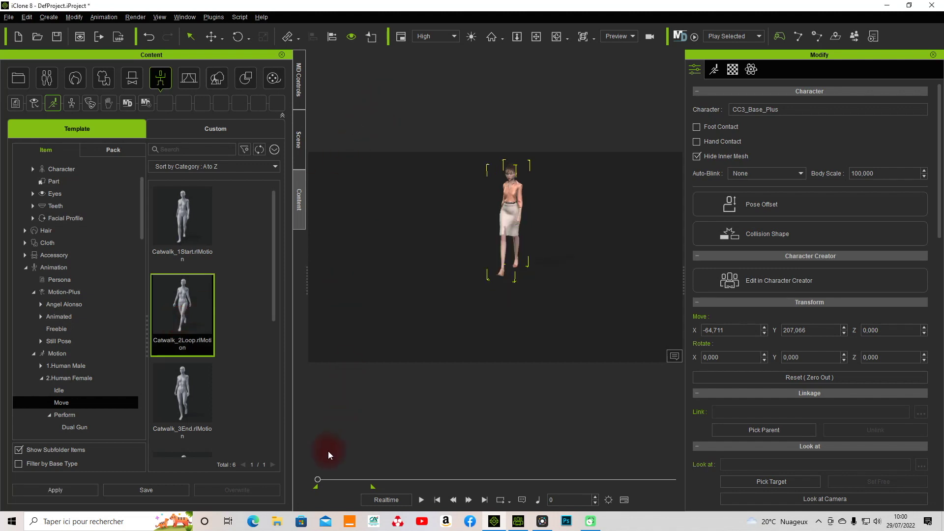
Play the catwalk motion and inspect the skirt up close where the legs pass through the fabric
{"action": "key", "text": "space"}
{"action": "left_click", "coordinate": [517, 36]}
{"action": "left_click_drag", "start_coordinate": [517, 222], "coordinate": [526, 112]}
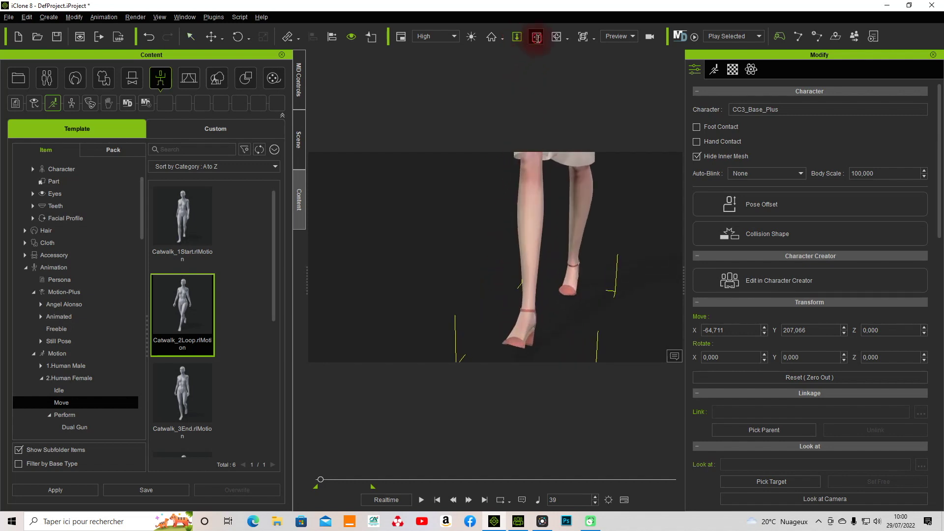
{"action": "left_click", "coordinate": [537, 36]}
{"action": "left_click_drag", "start_coordinate": [507, 222], "coordinate": [480, 337]}
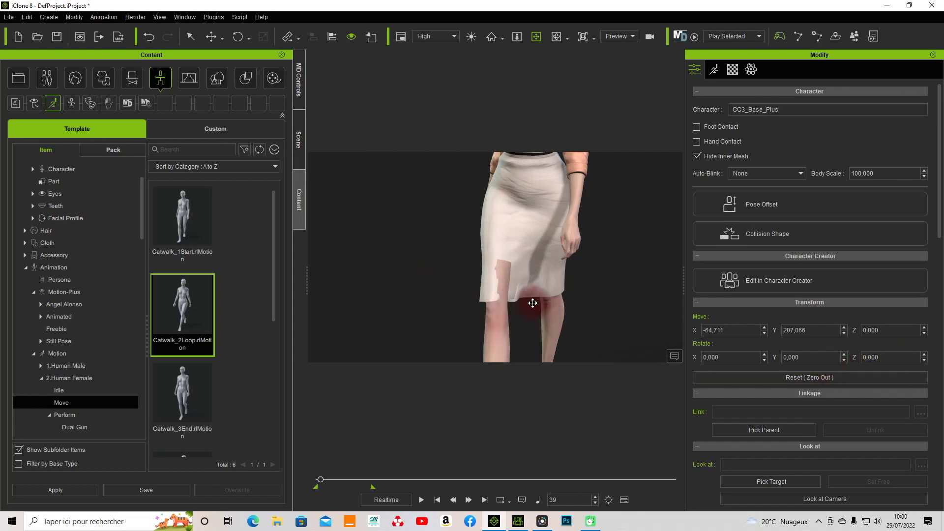
Send the character to Character Creator for editing and apply the Catwalk_2Loop motion to it
{"action": "left_click", "coordinate": [742, 282]}
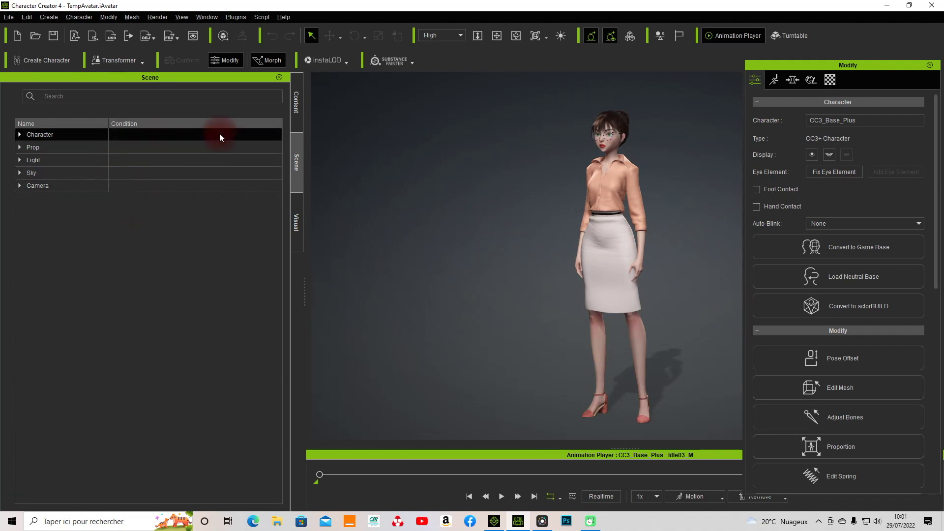
{"action": "left_click", "coordinate": [298, 101]}
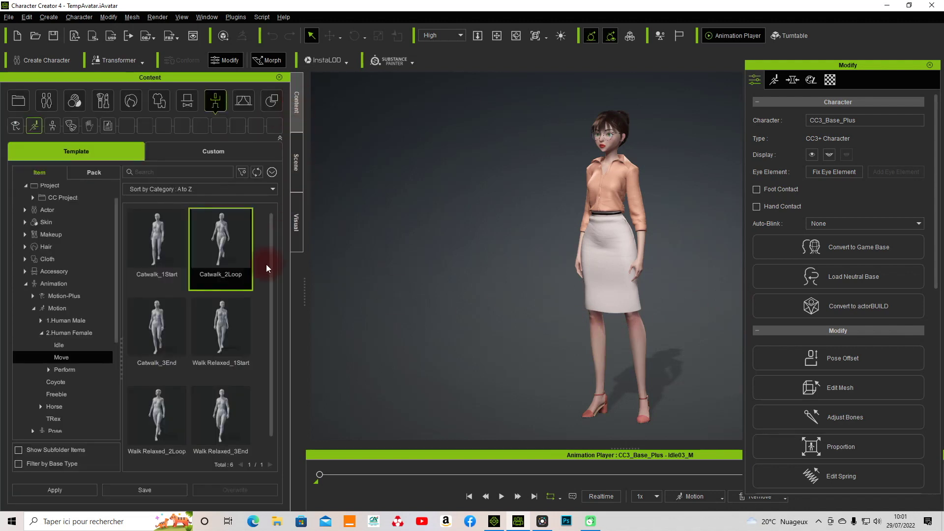
{"action": "left_click_drag", "start_coordinate": [217, 242], "coordinate": [610, 284]}
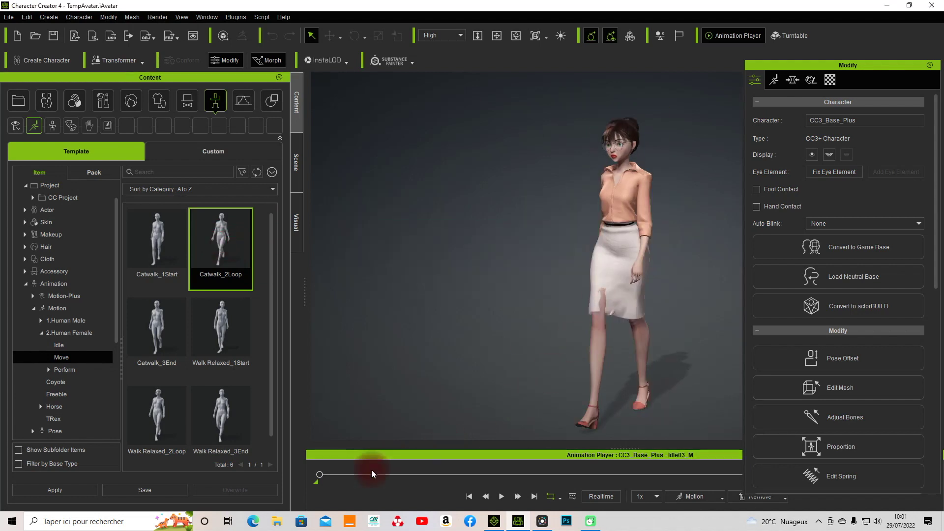
Preview the catwalk motion on the character and return the playhead to the first frame
{"action": "key", "text": "space"}
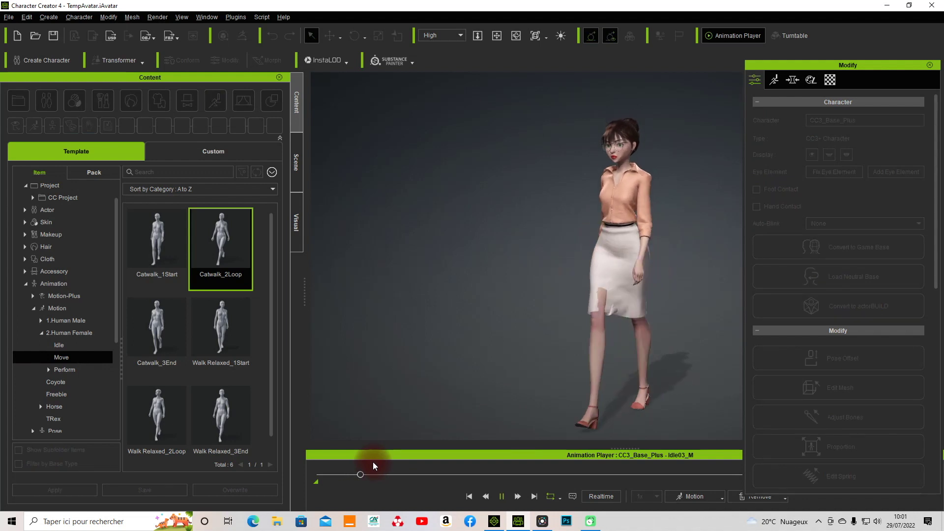
{"action": "key", "text": "space"}
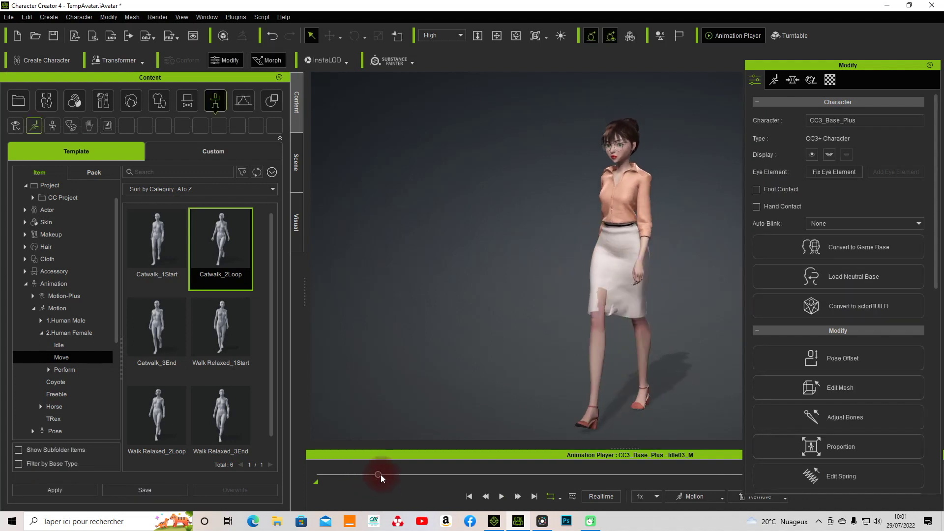
{"action": "left_click_drag", "start_coordinate": [377, 475], "coordinate": [269, 479]}
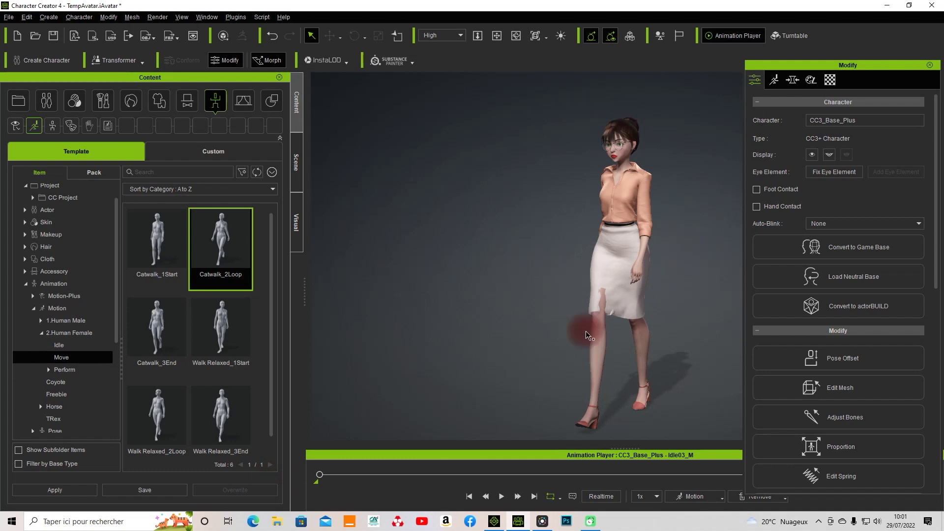
Expand the character's items in the scene list and select the skirt
{"action": "left_click", "coordinate": [294, 163]}
{"action": "left_click", "coordinate": [88, 136]}
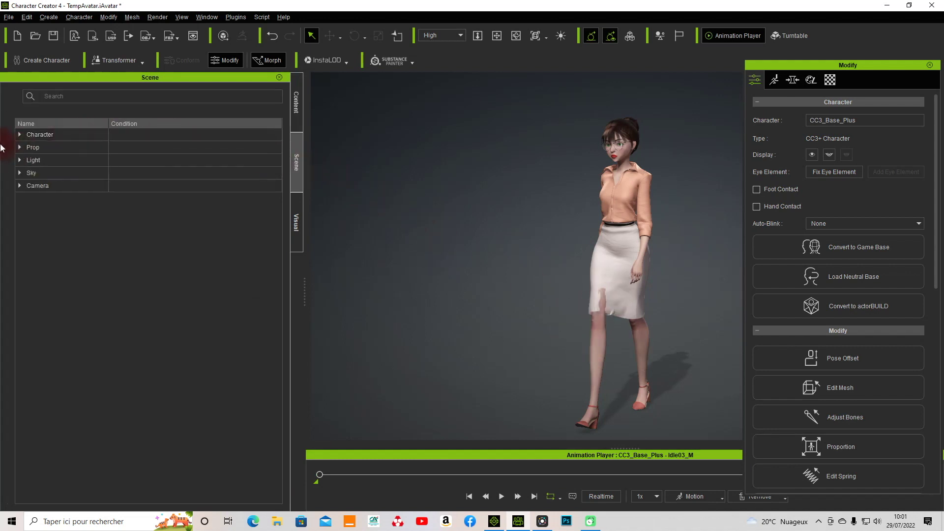
{"action": "left_click", "coordinate": [20, 134]}
{"action": "left_click", "coordinate": [84, 147]}
{"action": "left_click", "coordinate": [177, 183]}
{"action": "left_click", "coordinate": [85, 162]}
{"action": "left_click", "coordinate": [108, 172]}
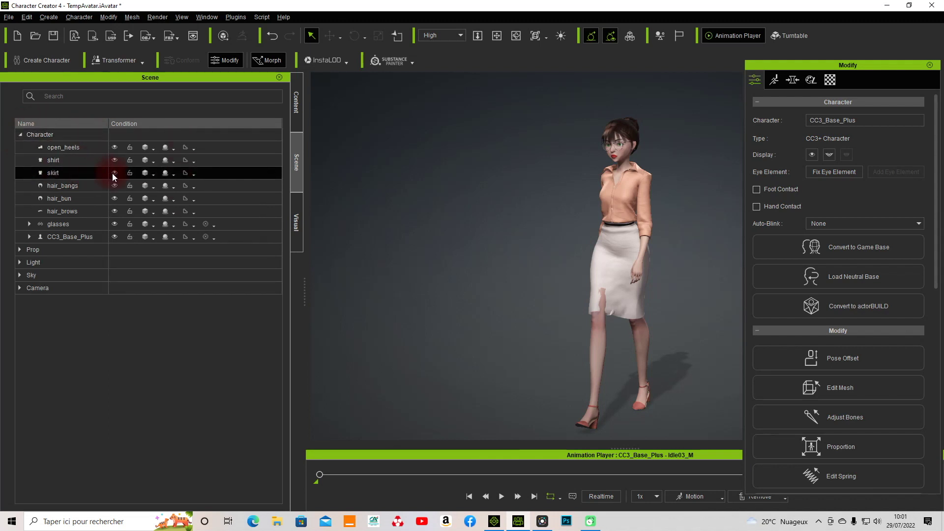
{"action": "left_click", "coordinate": [112, 173]}
{"action": "left_click", "coordinate": [114, 175]}
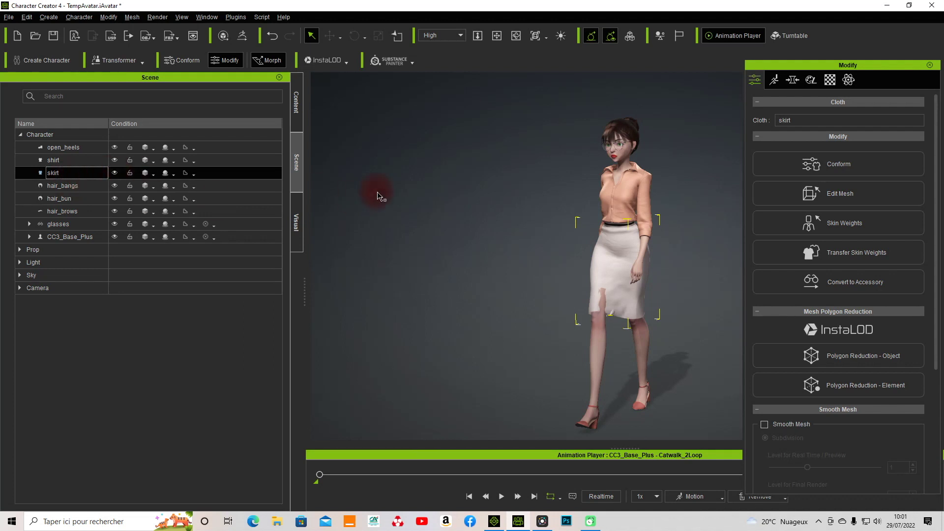
Enter Edit Mesh for the skirt in Sculpt mode with the brush that raises the surface outward
{"action": "left_click", "coordinate": [843, 197]}
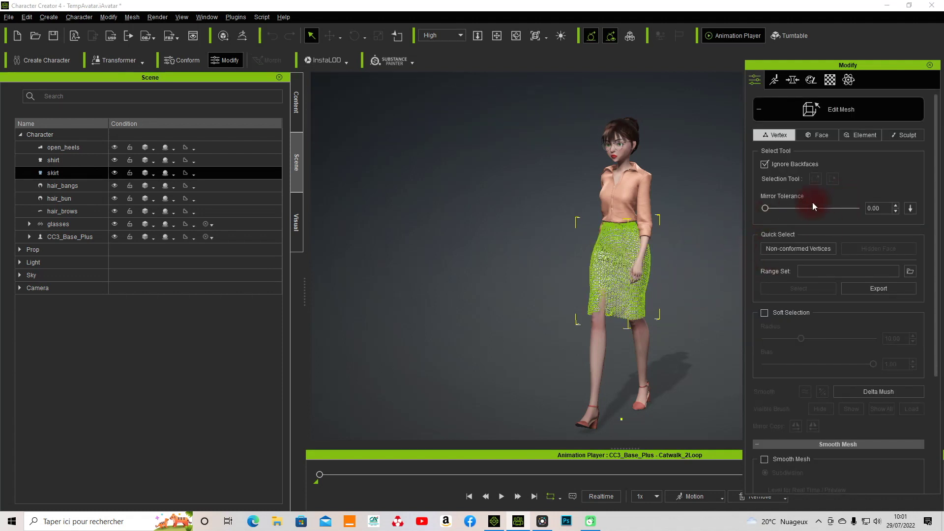
{"action": "left_click", "coordinate": [908, 135]}
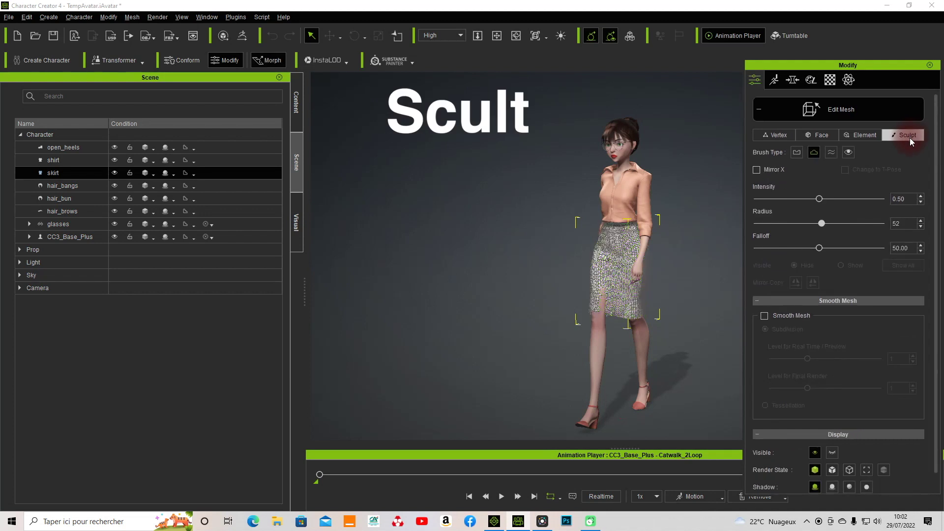
{"action": "left_click", "coordinate": [814, 153]}
{"action": "left_click_drag", "start_coordinate": [612, 304], "coordinate": [606, 285]}
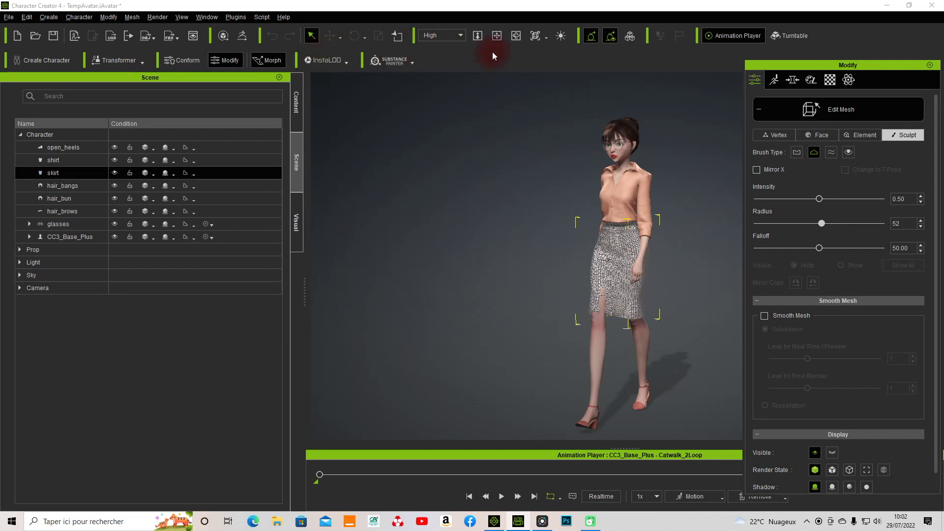
Frame the skirt closely and set the sculpt brush to intensity 0.49 and radius 50
{"action": "left_click", "coordinate": [478, 37]}
{"action": "left_click_drag", "start_coordinate": [573, 337], "coordinate": [559, 149]}
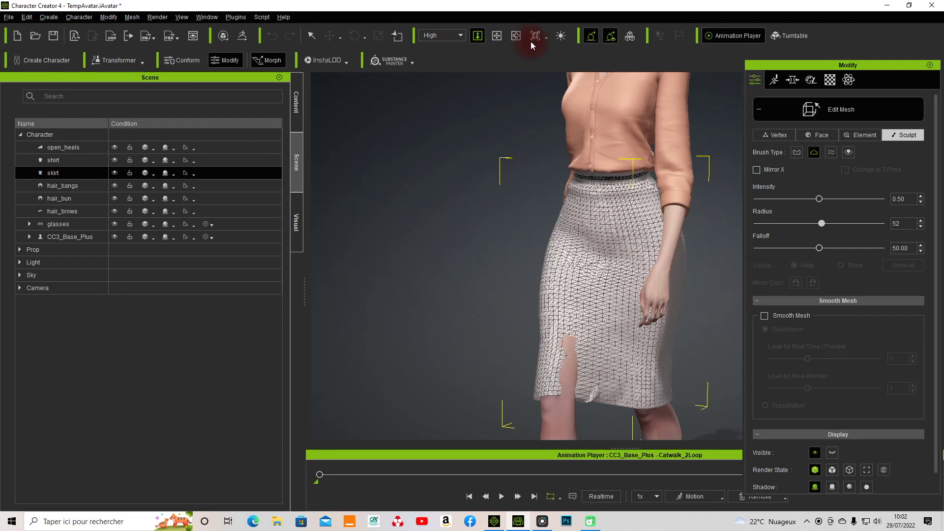
{"action": "left_click", "coordinate": [497, 37]}
{"action": "left_click_drag", "start_coordinate": [606, 298], "coordinate": [552, 341]}
{"action": "left_click", "coordinate": [311, 36]}
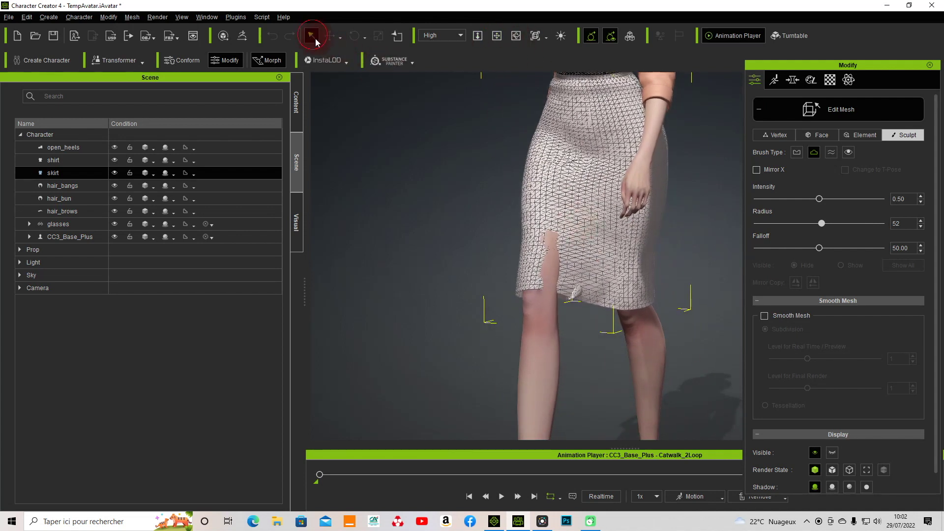
{"action": "left_click_drag", "start_coordinate": [553, 241], "coordinate": [552, 238]}
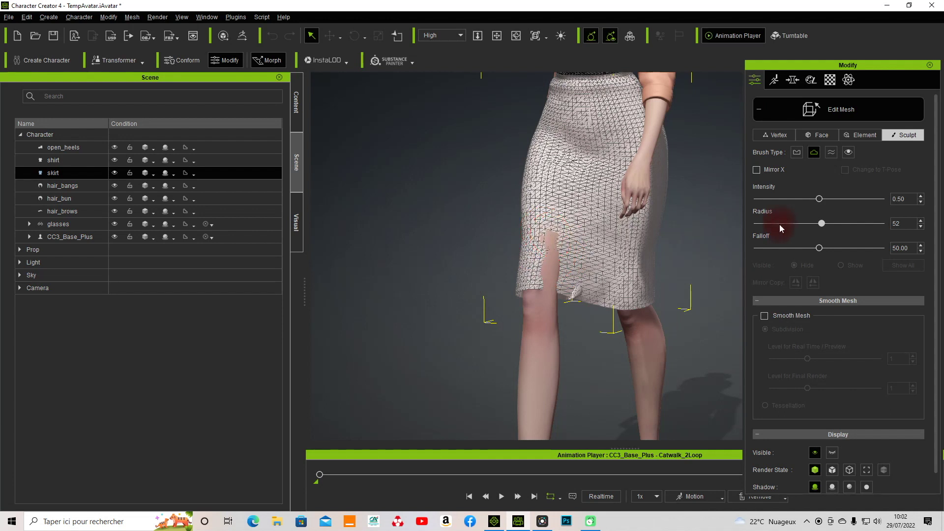
{"action": "left_click_drag", "start_coordinate": [819, 199], "coordinate": [782, 199]}
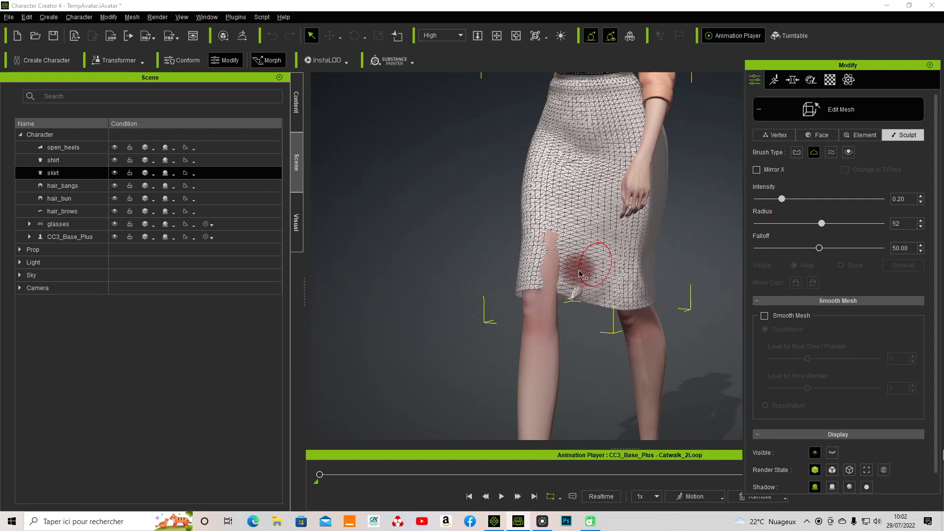
{"action": "left_click_drag", "start_coordinate": [549, 250], "coordinate": [553, 243]}
{"action": "mouse_move", "coordinate": [781, 199]}
{"action": "left_mouse_down"}
{"action": "mouse_move", "coordinate": [829, 198]}
{"action": "mouse_move", "coordinate": [866, 224]}
{"action": "left_mouse_up"}
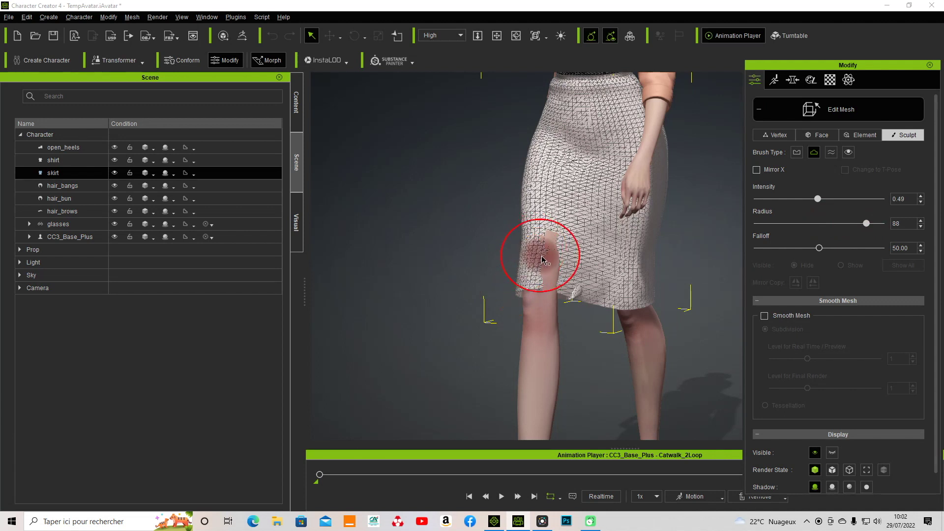
{"action": "mouse_move", "coordinate": [868, 224]}
{"action": "left_mouse_down"}
{"action": "mouse_move", "coordinate": [811, 223]}
{"action": "mouse_move", "coordinate": [822, 226]}
{"action": "left_mouse_up"}
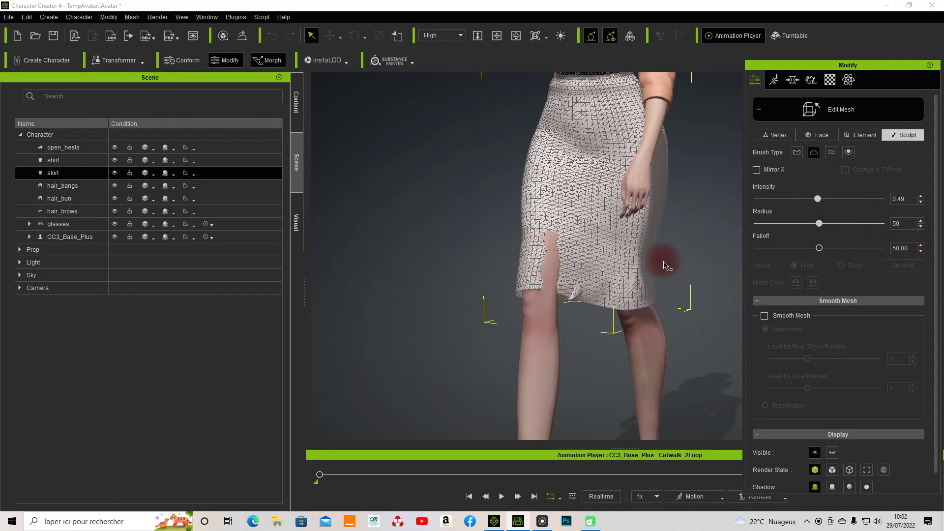
Sculpt the skirt outward over the exposed front leg and hem, and play the motion briefly to check it
{"action": "mouse_move", "coordinate": [532, 256]}
{"action": "left_mouse_down"}
{"action": "mouse_move", "coordinate": [552, 236]}
{"action": "mouse_move", "coordinate": [550, 288]}
{"action": "mouse_move", "coordinate": [665, 238]}
{"action": "mouse_move", "coordinate": [623, 258]}
{"action": "mouse_move", "coordinate": [596, 322]}
{"action": "mouse_move", "coordinate": [578, 302]}
{"action": "left_mouse_up"}
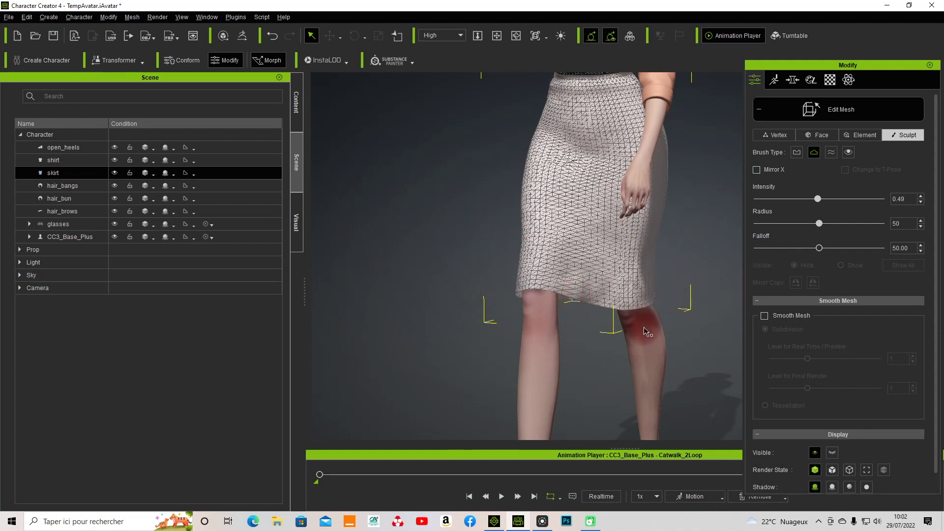
{"action": "key", "text": "space"}
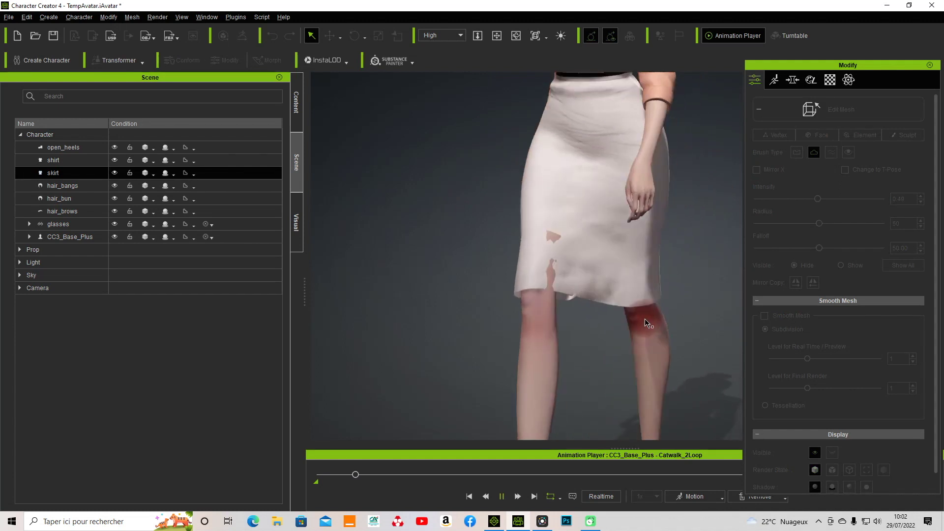
{"action": "key", "text": "space"}
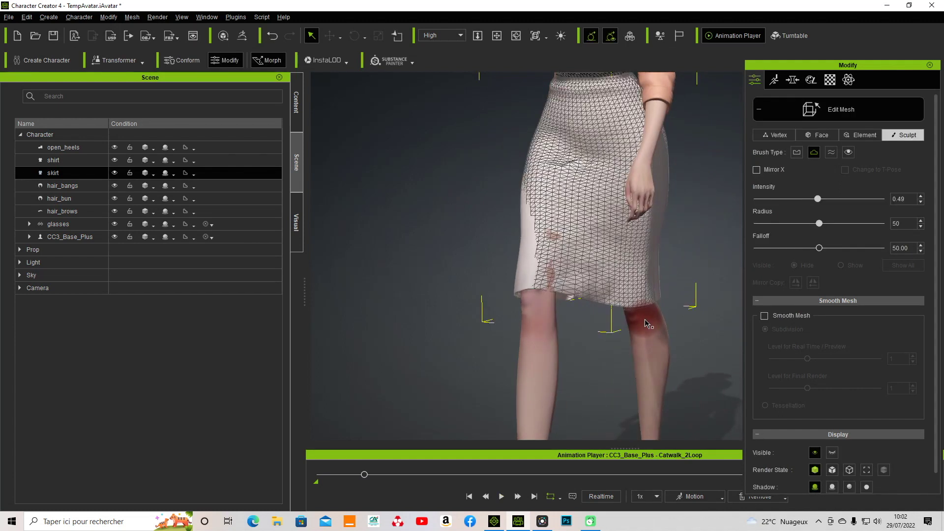
Sculpt the remaining spots where the leg pokes through the skirt in the paused frame, and replay the motion from the start
{"action": "left_click", "coordinate": [364, 475]}
{"action": "mouse_move", "coordinate": [551, 279]}
{"action": "left_mouse_down"}
{"action": "mouse_move", "coordinate": [544, 226]}
{"action": "mouse_move", "coordinate": [552, 228]}
{"action": "mouse_move", "coordinate": [541, 270]}
{"action": "mouse_move", "coordinate": [572, 309]}
{"action": "mouse_move", "coordinate": [574, 301]}
{"action": "mouse_move", "coordinate": [628, 310]}
{"action": "left_mouse_up"}
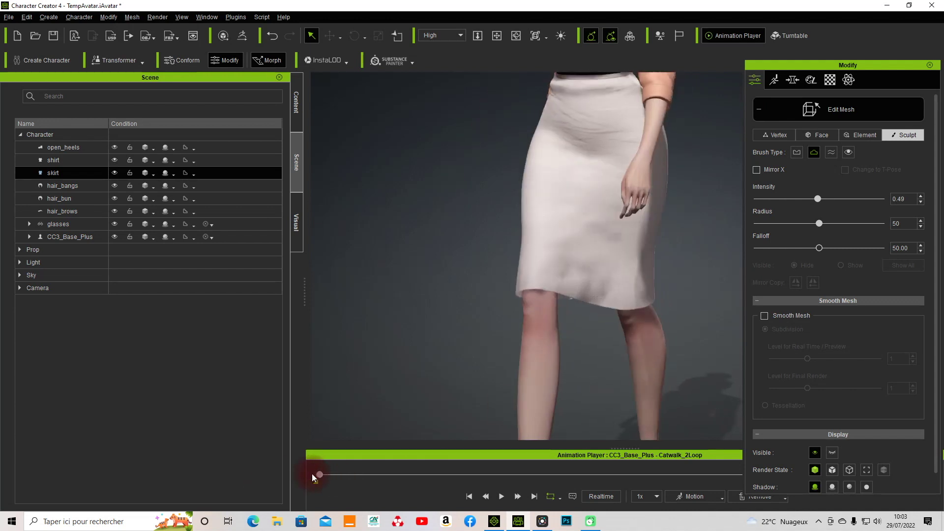
{"action": "key", "text": "space"}
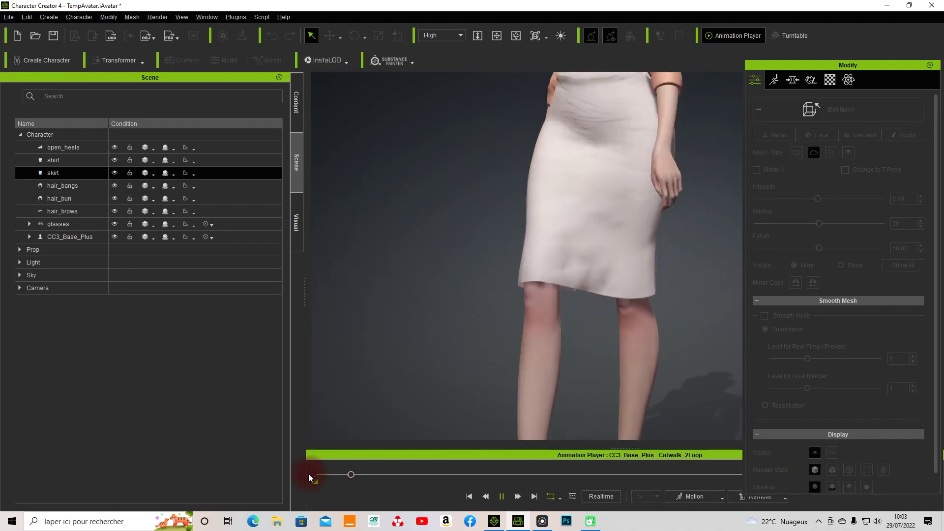
{"action": "key", "text": "space"}
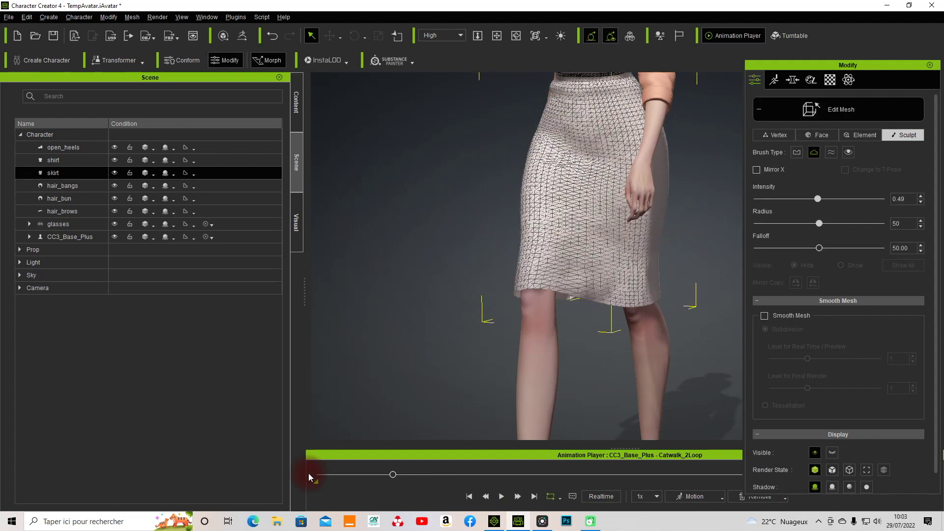
Check the sculpted skirt at several points of the catwalk motion and select the CC3_Base_Plus character
{"action": "left_click_drag", "start_coordinate": [394, 477], "coordinate": [391, 477]}
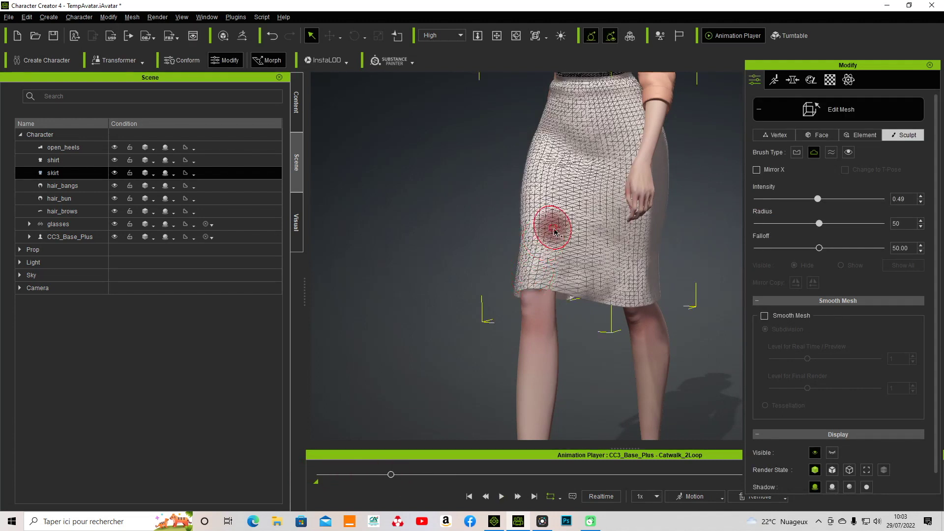
{"action": "key", "text": "space"}
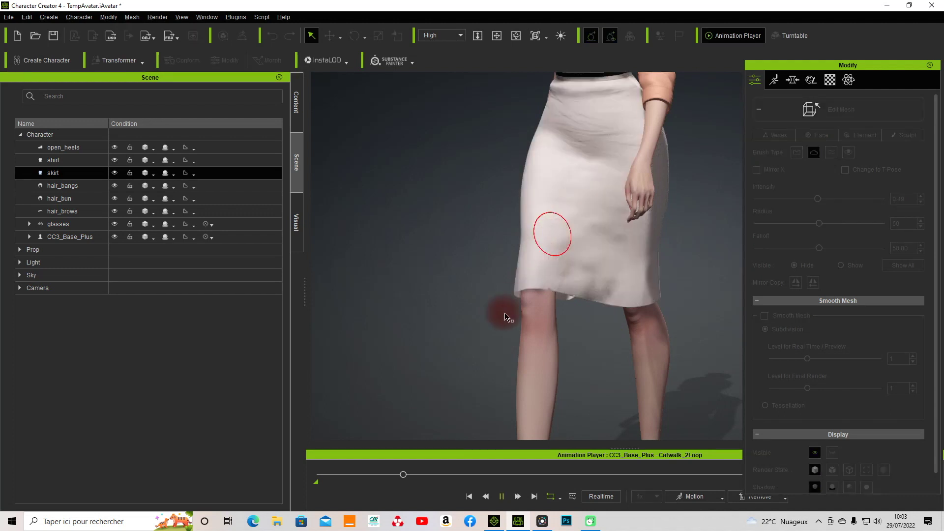
{"action": "key", "text": "space"}
{"action": "left_click", "coordinate": [323, 476]}
{"action": "key", "text": "space"}
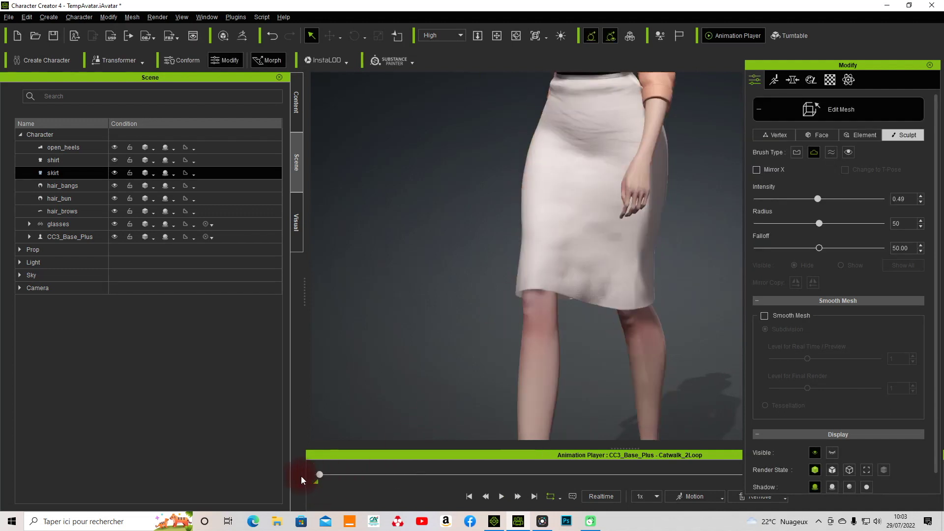
{"action": "left_click", "coordinate": [579, 186]}
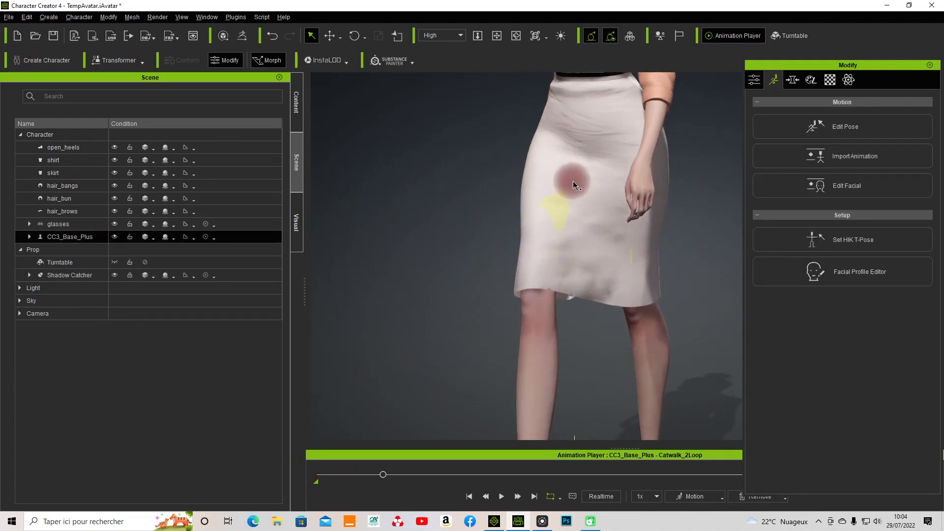
Leave the skirt mesh editing, close the modification settings, and send the CC3_Base_Plus character to iClone
{"action": "left_click", "coordinate": [914, 86]}
{"action": "left_click", "coordinate": [931, 69]}
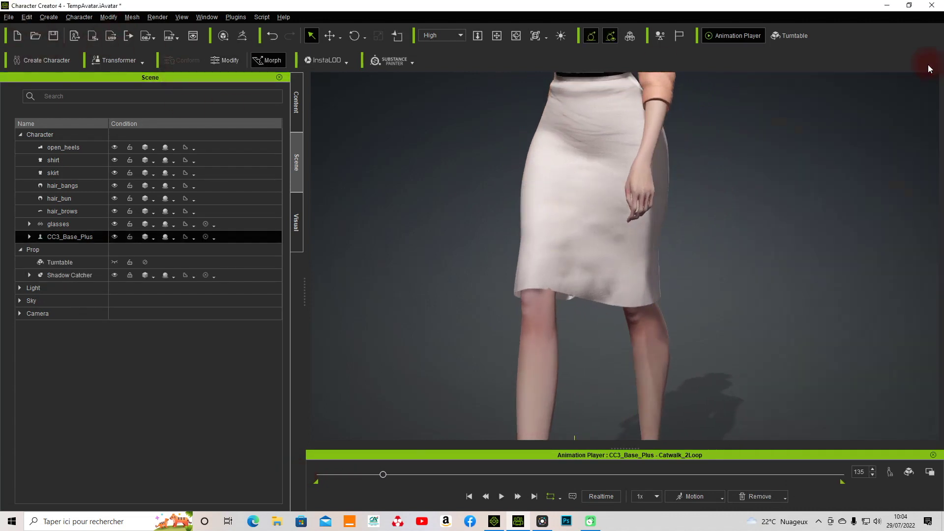
{"action": "left_click", "coordinate": [8, 18]}
{"action": "left_click", "coordinate": [33, 109]}
{"action": "left_click", "coordinate": [211, 110]}
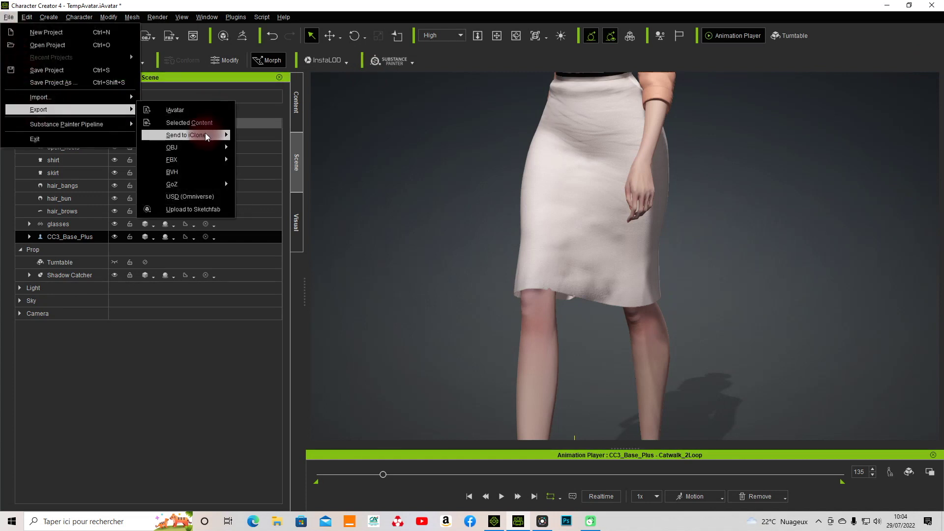
{"action": "mouse_move", "coordinate": [216, 136]}
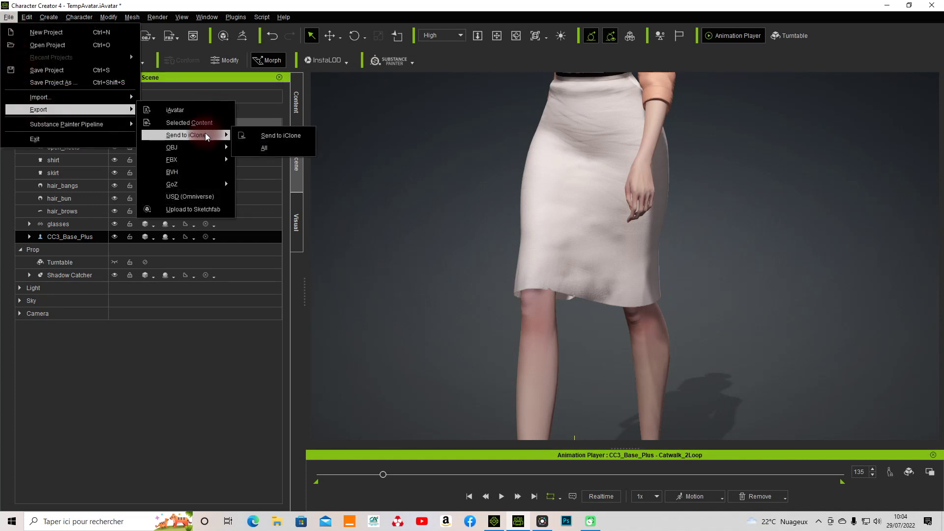
{"action": "left_click", "coordinate": [281, 136]}
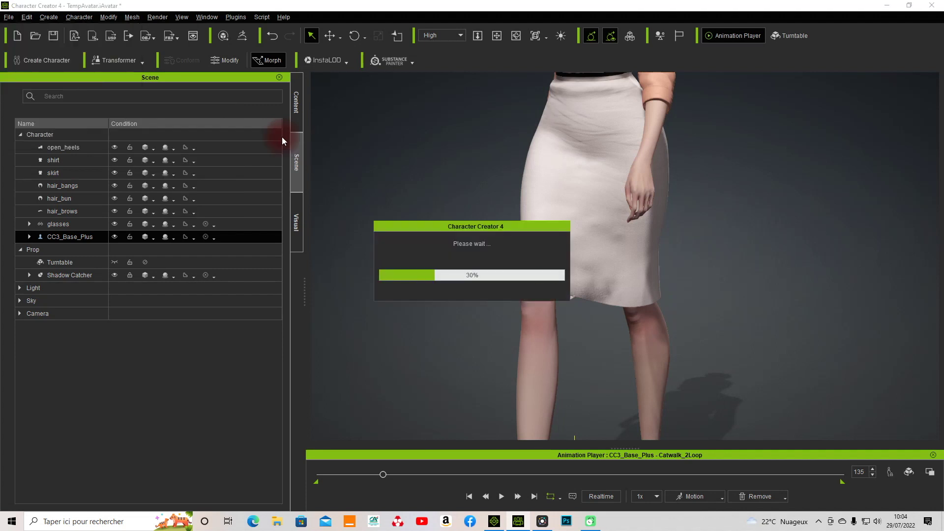
Switch to iClone and play the catwalk motion to check the sculpted skirt on the updated character
{"action": "key", "text": "alt+Tab"}
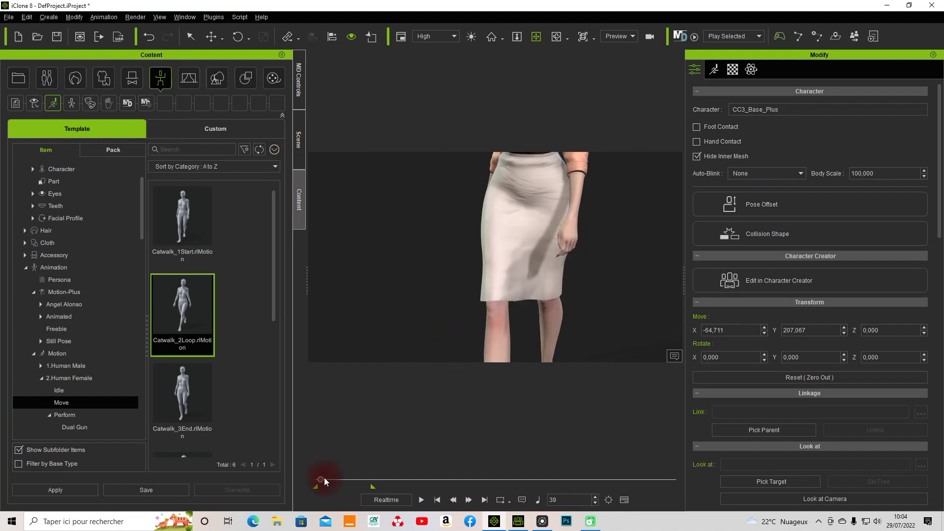
{"action": "key", "text": "space"}
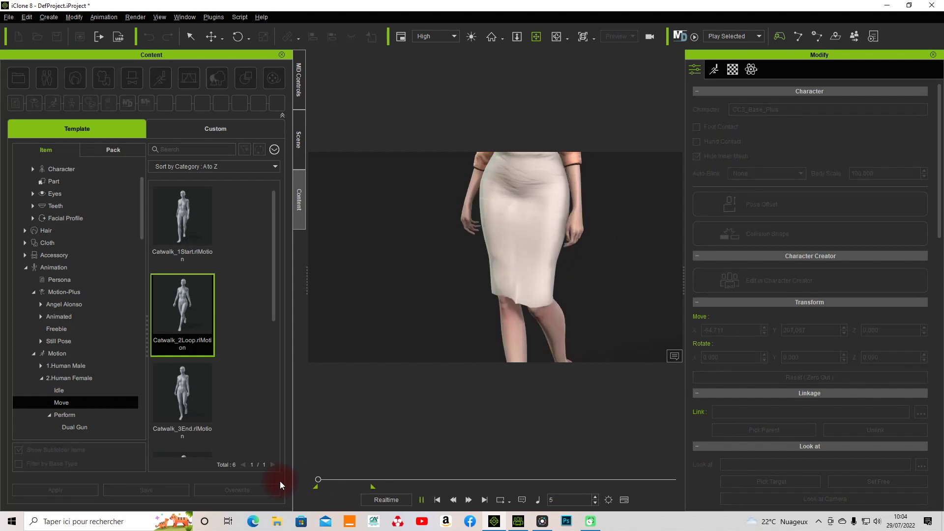
{"action": "key", "text": "space"}
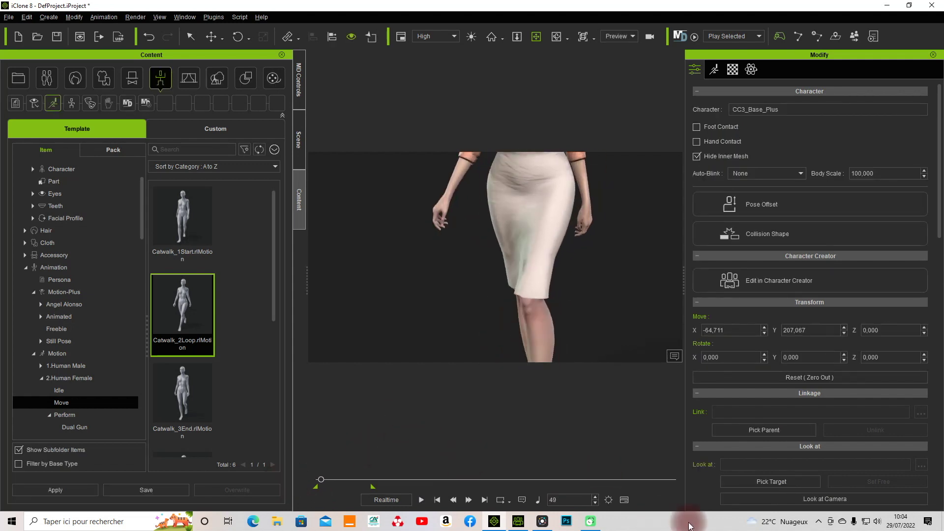
Shift the character's Temp motion clip to start at frame 30, overlapping the preceding clip, and play the blended transition
{"action": "left_click", "coordinate": [625, 499]}
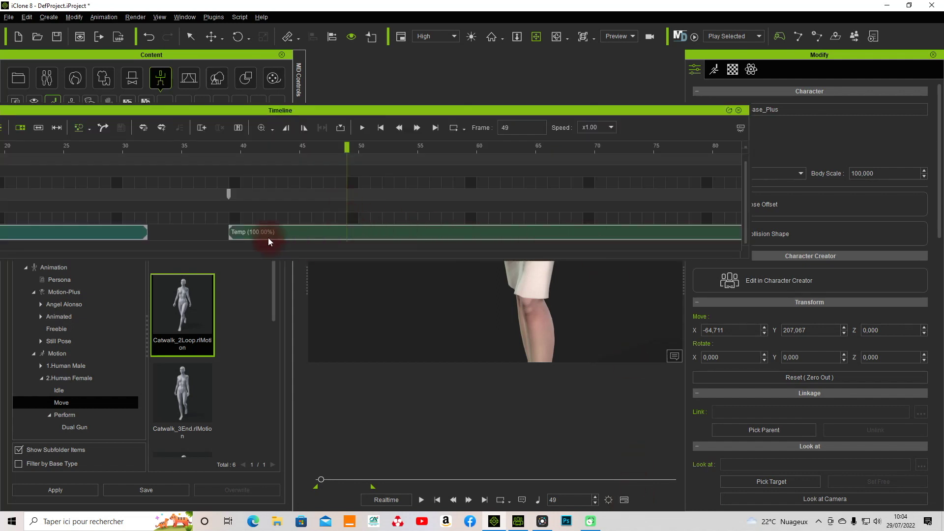
{"action": "left_click_drag", "start_coordinate": [314, 114], "coordinate": [496, 93]}
{"action": "left_click_drag", "start_coordinate": [465, 211], "coordinate": [364, 225]}
{"action": "left_click", "coordinate": [363, 125]}
{"action": "key", "text": "space"}
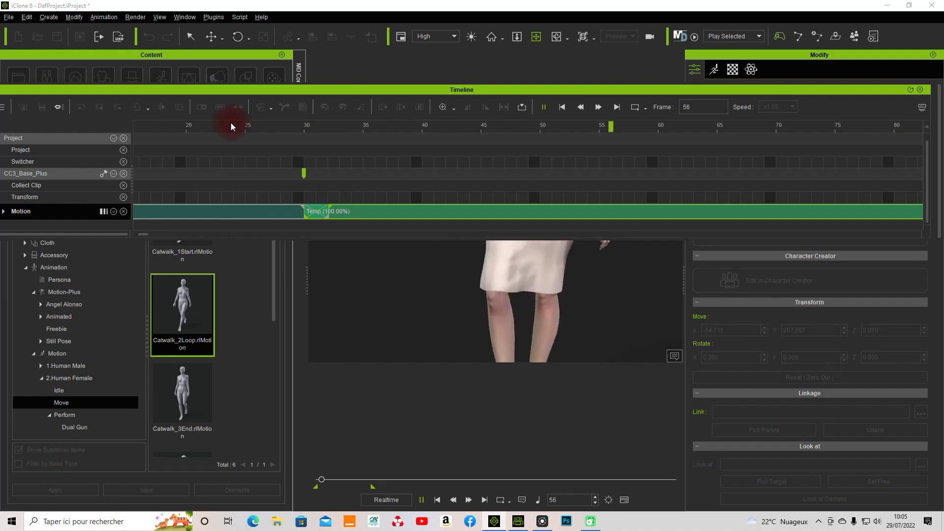
{"action": "key", "text": "space"}
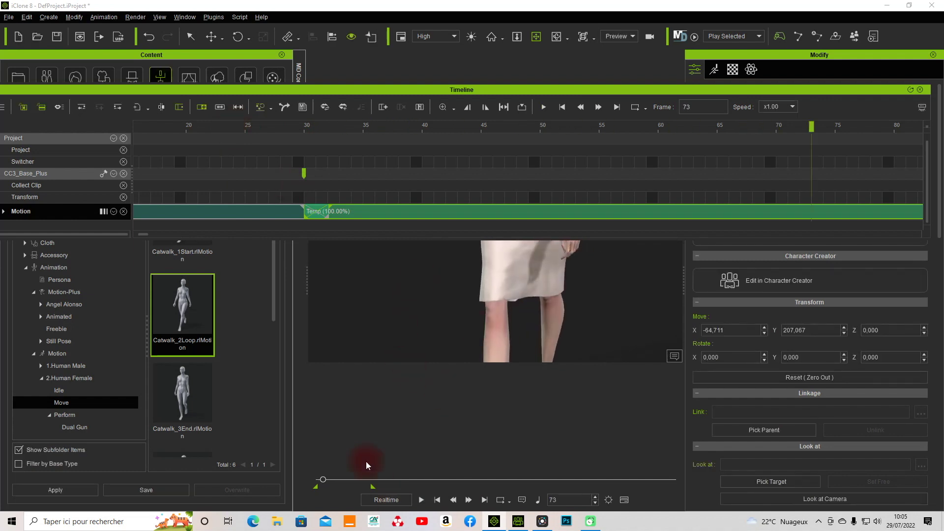
{"action": "left_click", "coordinate": [920, 90]}
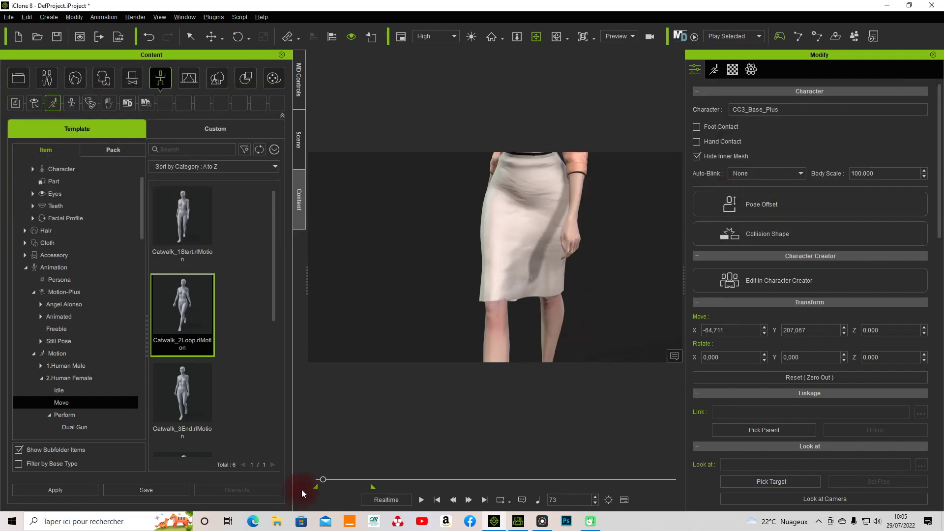
Return to frame 0, frame the whole female character, and play the catwalk motion to review it
{"action": "left_click_drag", "start_coordinate": [324, 479], "coordinate": [305, 481]}
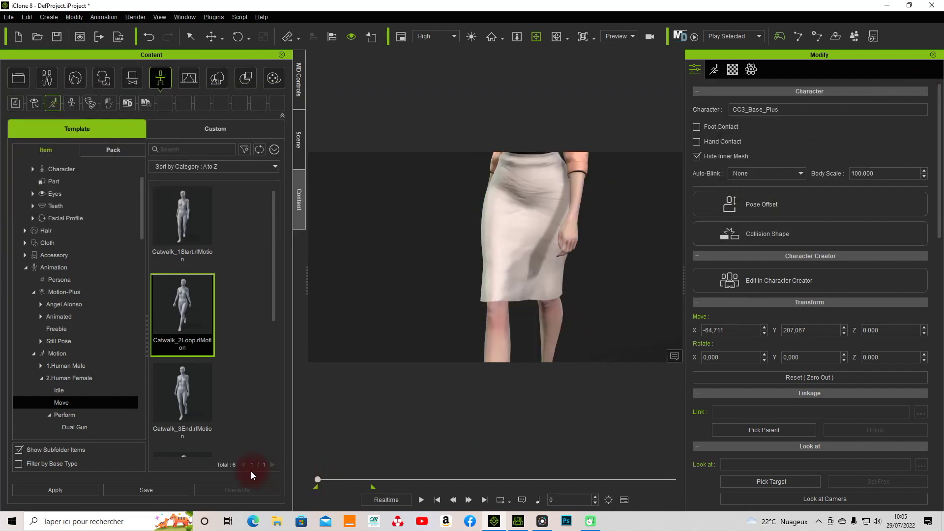
{"action": "left_click", "coordinate": [517, 37]}
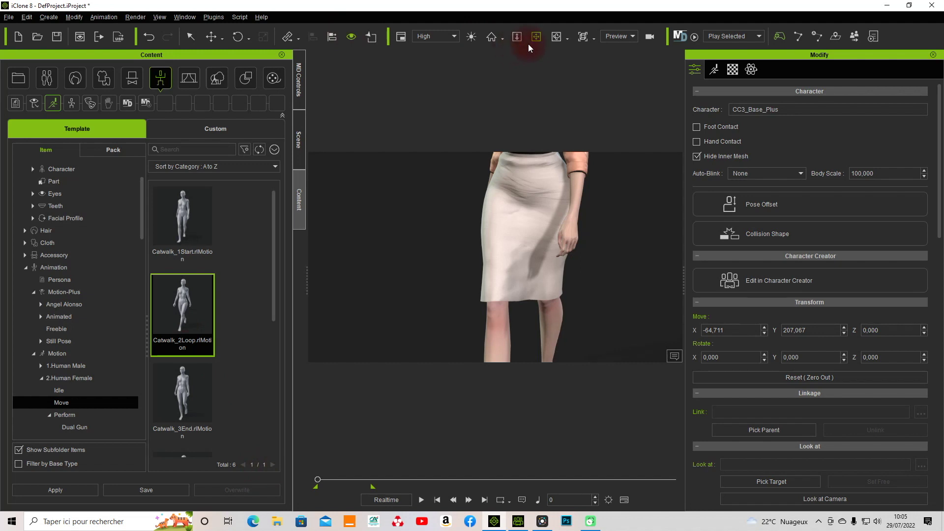
{"action": "left_click_drag", "start_coordinate": [529, 215], "coordinate": [533, 352]}
{"action": "key", "text": "space"}
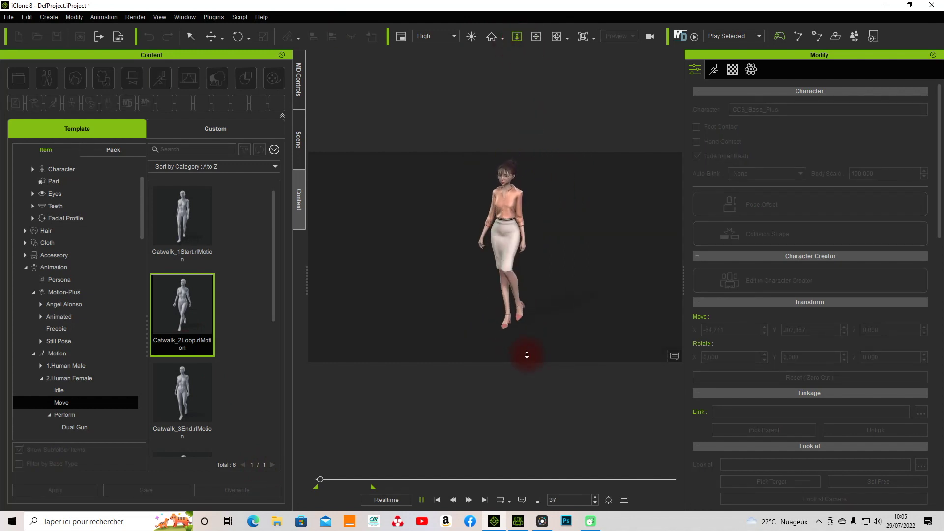
{"action": "key", "text": "space"}
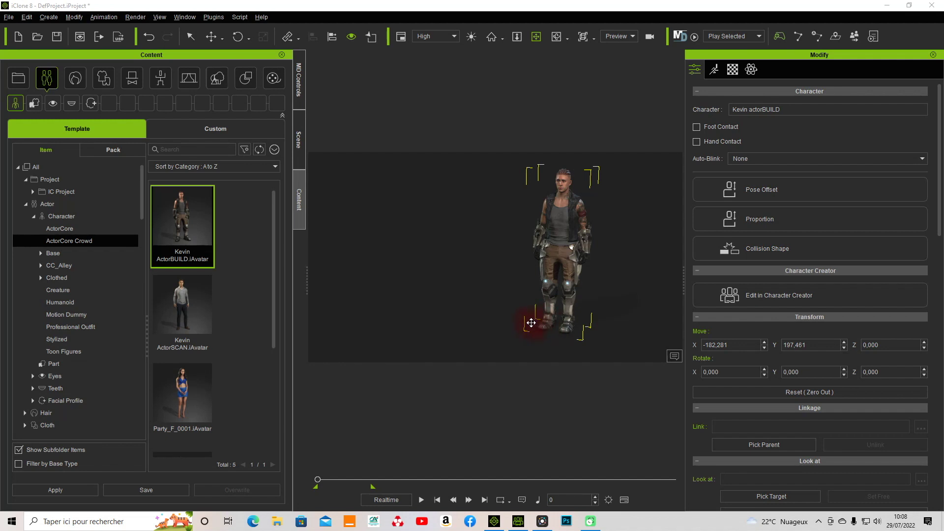
Rotate the armoured male character about the Z axis to about -67.4 degrees
{"action": "key", "text": "e"}
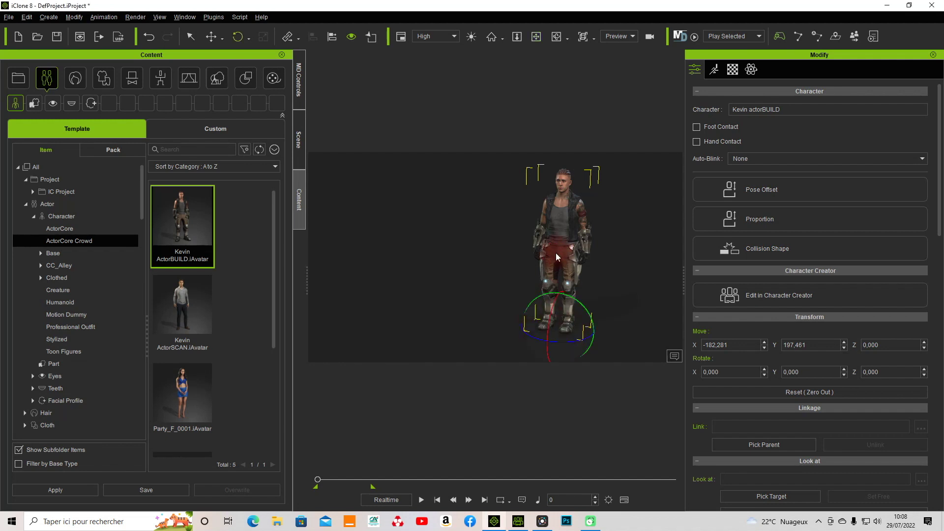
{"action": "left_click_drag", "start_coordinate": [573, 333], "coordinate": [544, 340]}
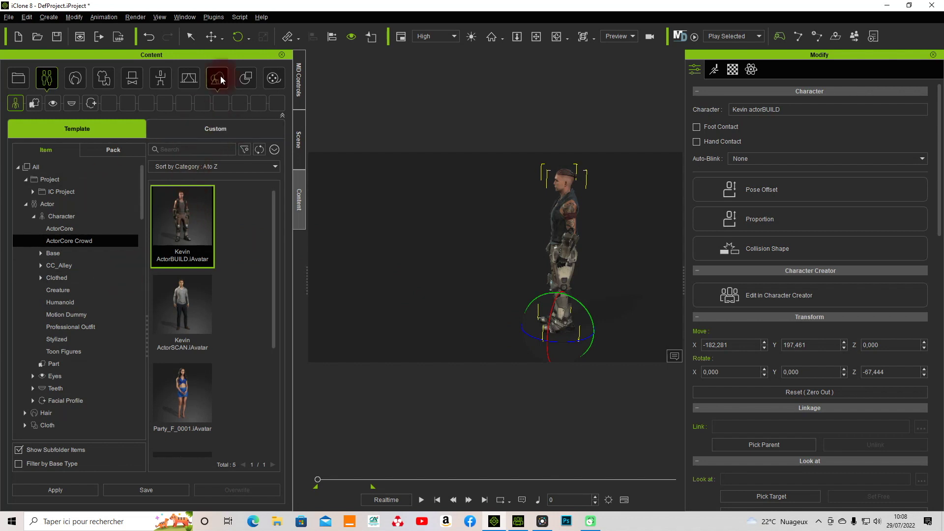
Place the Oil Drum from the Physics Props in front of the character, at about X -348, Y 146
{"action": "left_click", "coordinate": [245, 78]}
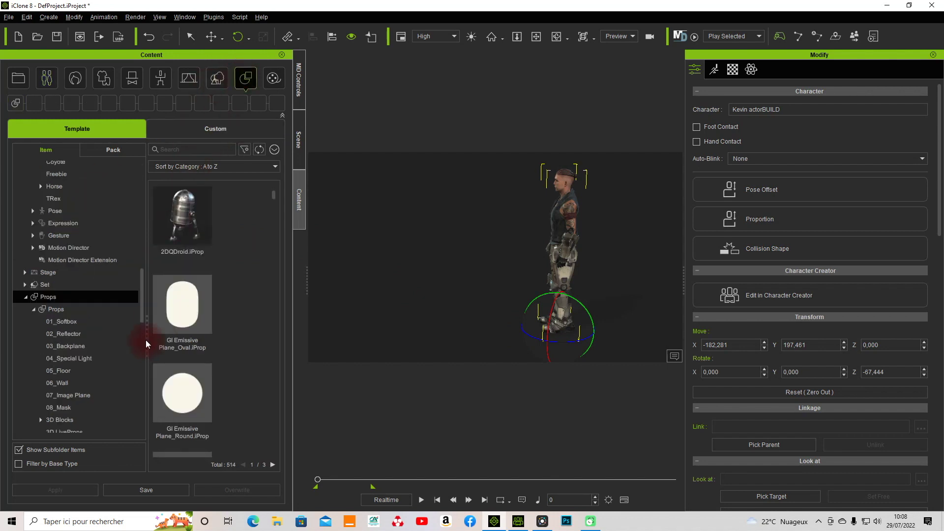
{"action": "left_click_drag", "start_coordinate": [143, 304], "coordinate": [140, 382]}
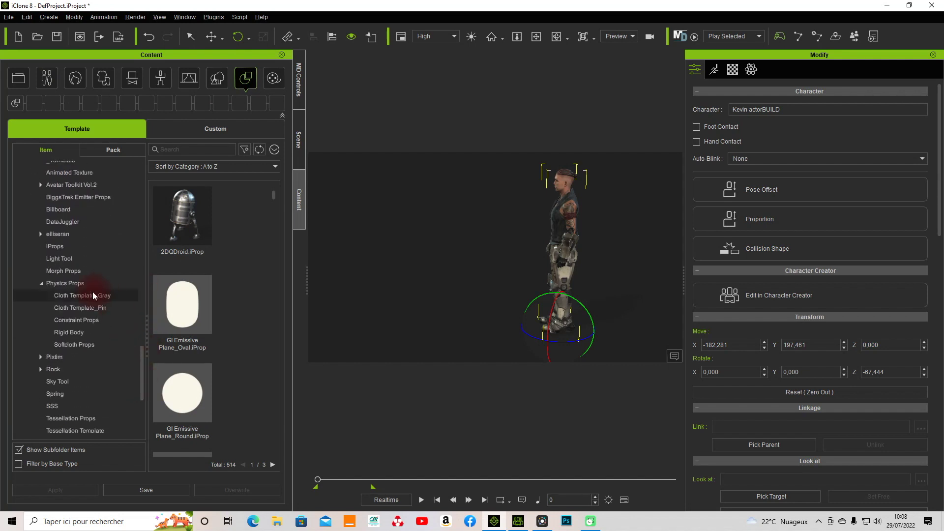
{"action": "left_click", "coordinate": [79, 285]}
{"action": "left_click_drag", "start_coordinate": [274, 201], "coordinate": [258, 380]}
{"action": "left_click", "coordinate": [170, 287]}
{"action": "left_click_drag", "start_coordinate": [170, 287], "coordinate": [405, 335]}
Place a Traffic Cone between the oil drum and the character, and a Ping Pong Ball beside the drum's base
{"action": "left_click", "coordinate": [274, 368]}
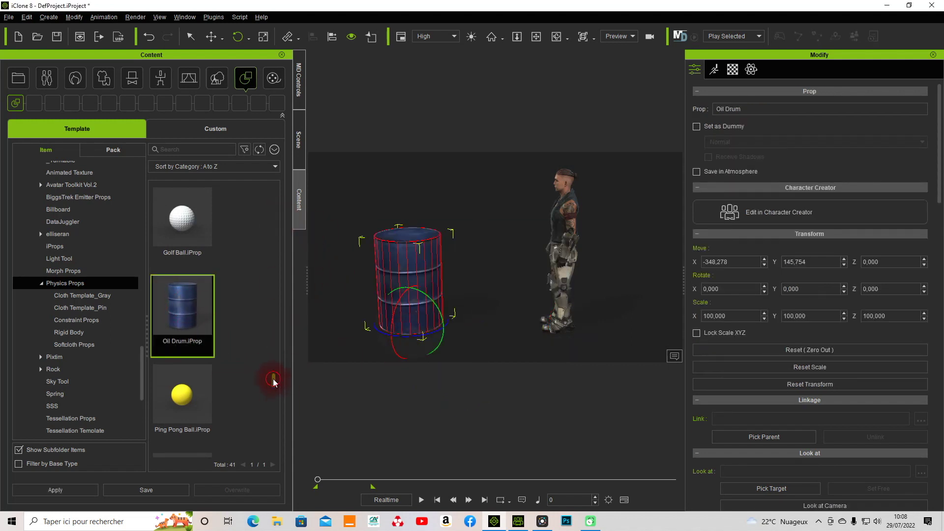
{"action": "left_click_drag", "start_coordinate": [274, 383], "coordinate": [273, 390]}
{"action": "left_click_drag", "start_coordinate": [191, 427], "coordinate": [469, 314]}
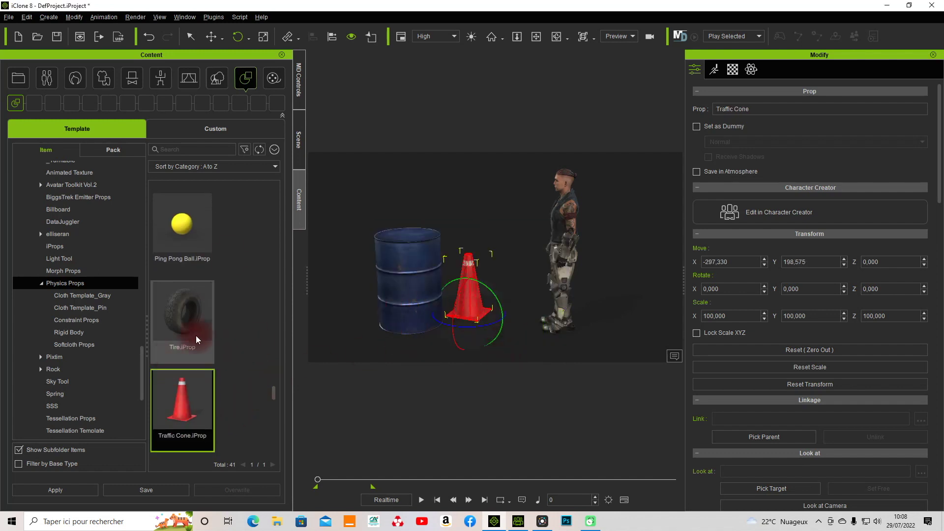
{"action": "left_click_drag", "start_coordinate": [181, 225], "coordinate": [448, 327]}
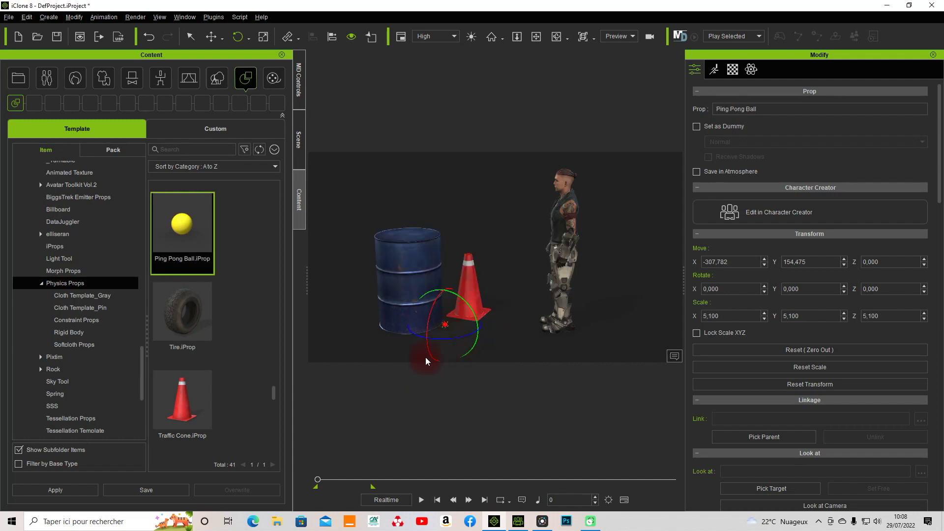
{"action": "left_click", "coordinate": [374, 338]}
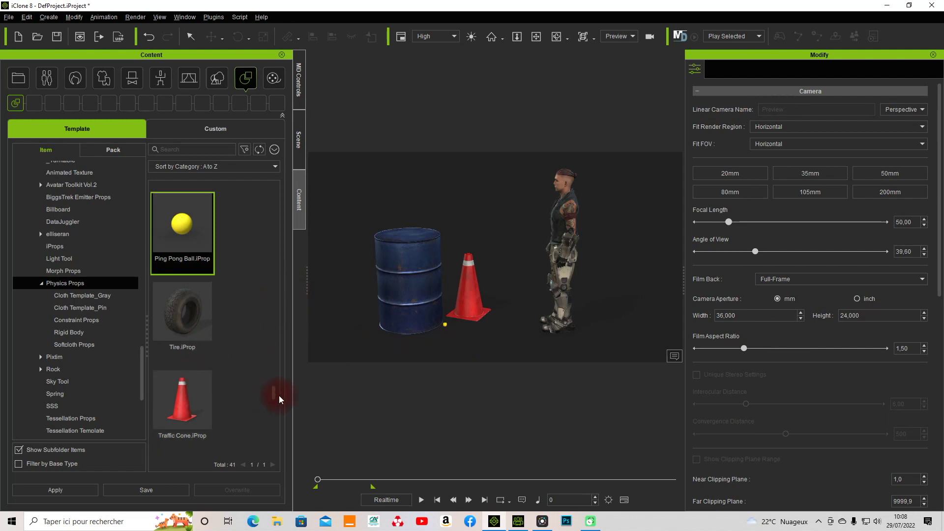
Add a second Oil Drum behind the first one, at about X -415, Y 170
{"action": "left_click_drag", "start_coordinate": [276, 394], "coordinate": [276, 372]}
{"action": "left_click", "coordinate": [178, 428]}
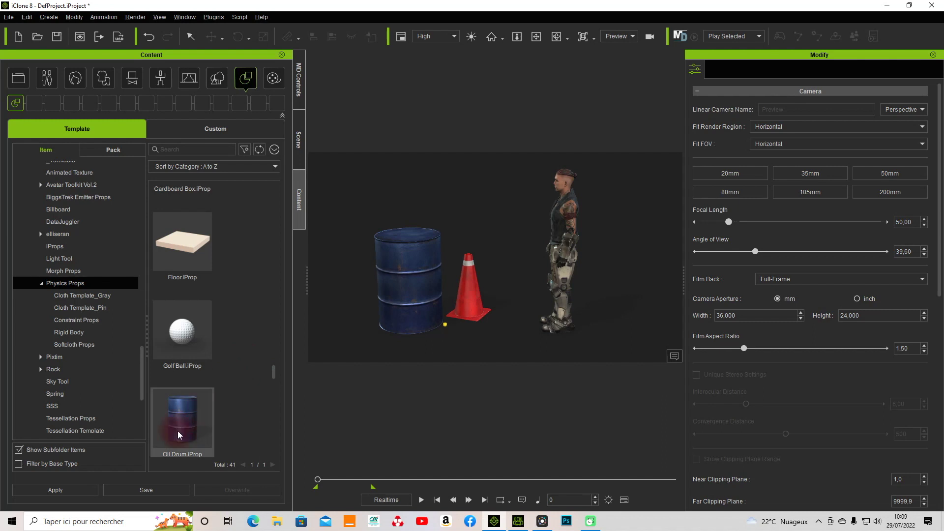
{"action": "left_click_drag", "start_coordinate": [180, 421], "coordinate": [377, 308]}
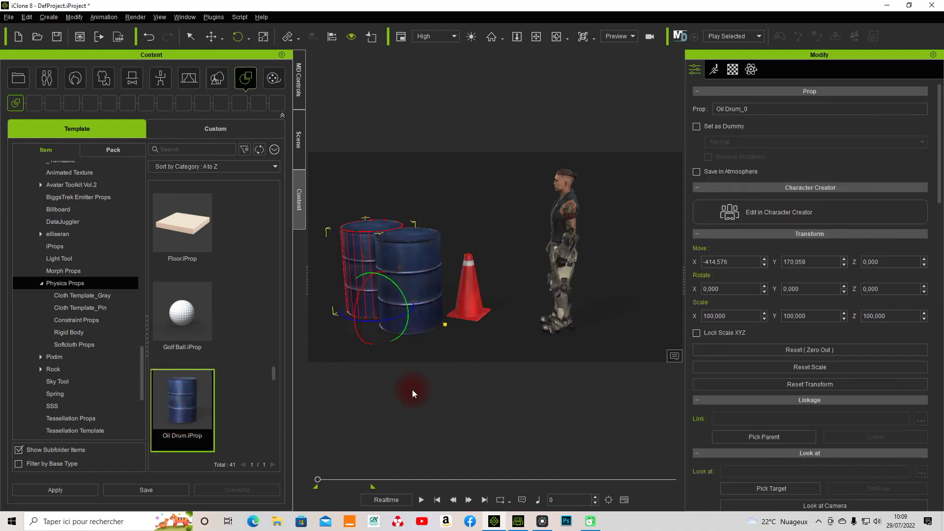
{"action": "left_click", "coordinate": [520, 361]}
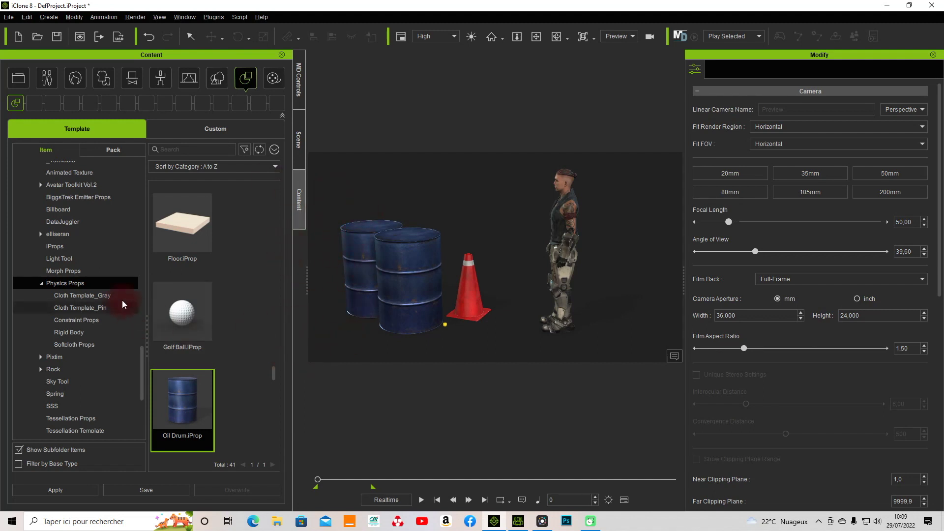
Place the Infinite Plane physics prop on the ground in front of the cone, at about X -225, Y 124
{"action": "left_click_drag", "start_coordinate": [274, 376], "coordinate": [280, 200]}
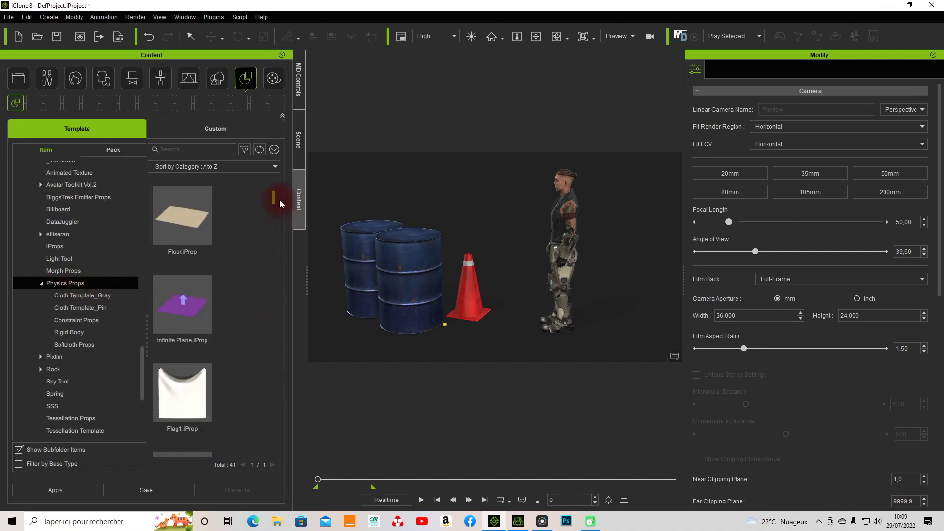
{"action": "left_click", "coordinate": [195, 312]}
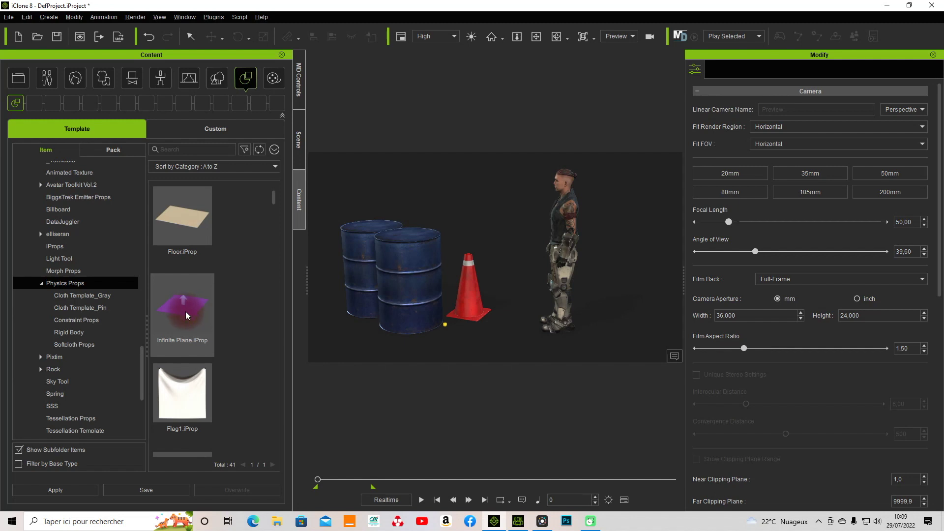
{"action": "left_click_drag", "start_coordinate": [184, 308], "coordinate": [499, 352]}
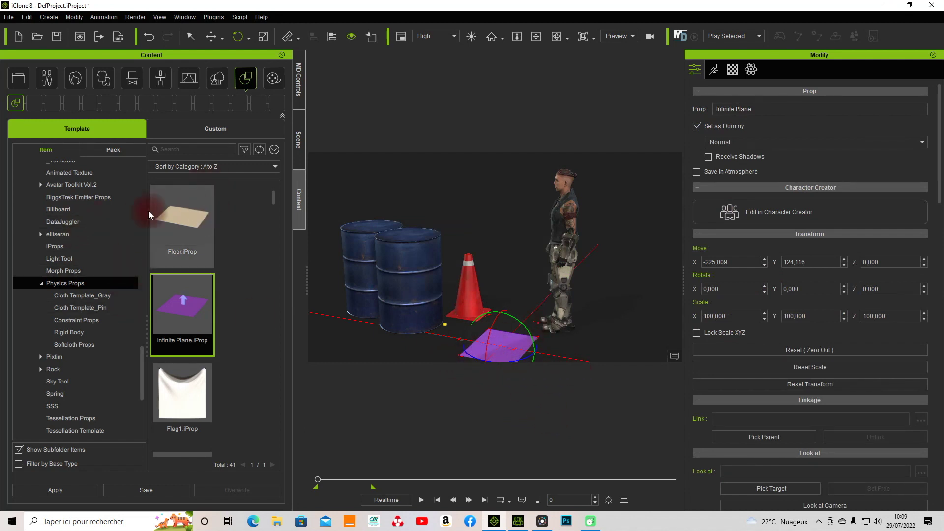
Apply the Break_Door motion from the Human Male Hold Gun collection to the male character and play the scene
{"action": "left_click", "coordinate": [160, 78]}
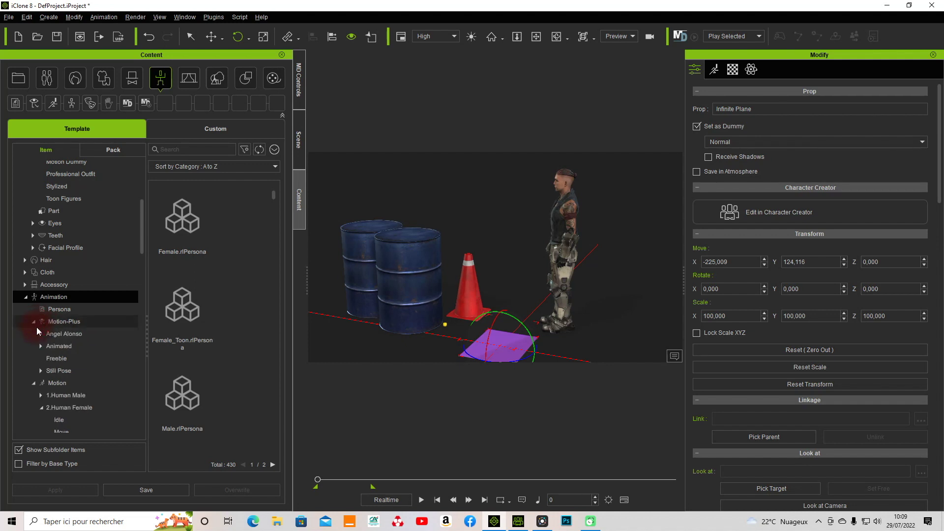
{"action": "scroll", "coordinate": [120, 360], "scroll_direction": "down", "scroll_amount": 2}
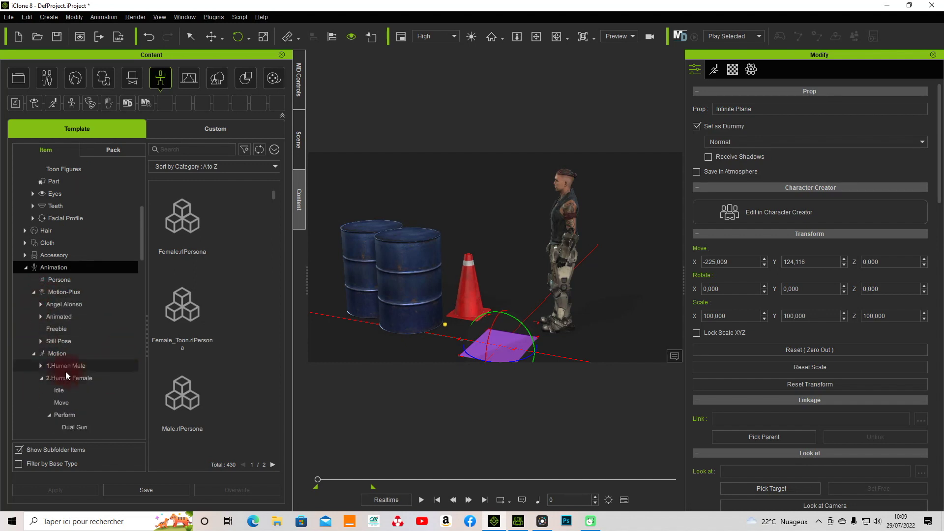
{"action": "left_click", "coordinate": [40, 365]}
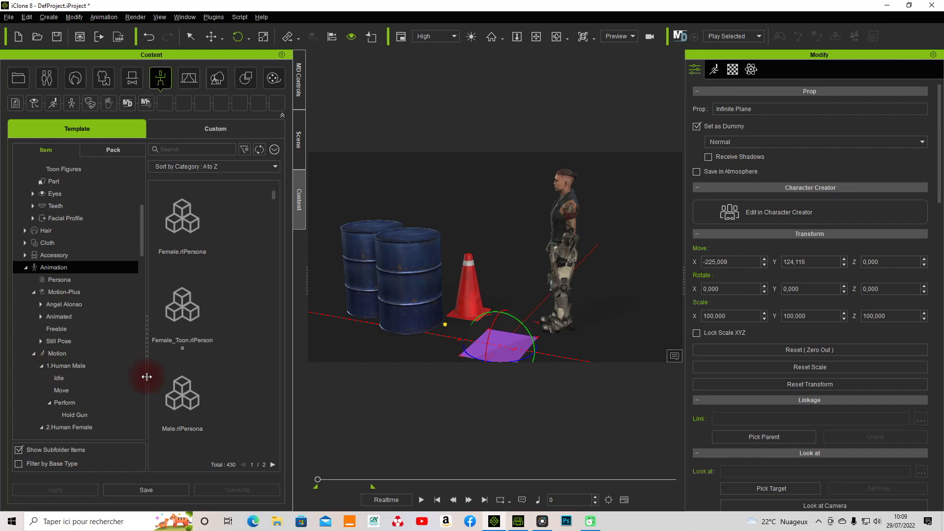
{"action": "left_click", "coordinate": [49, 404]}
{"action": "left_click", "coordinate": [50, 404]}
{"action": "left_click", "coordinate": [80, 416]}
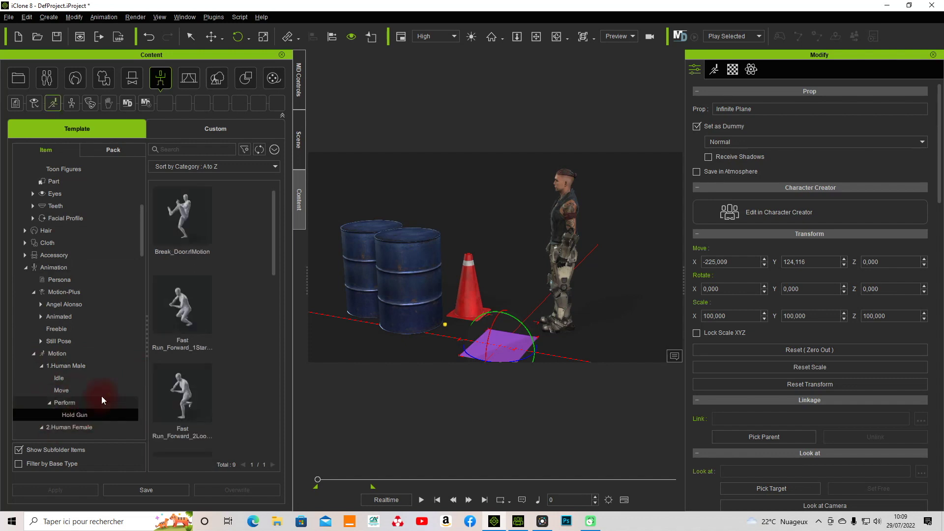
{"action": "left_click", "coordinate": [181, 217]}
{"action": "left_click_drag", "start_coordinate": [180, 218], "coordinate": [560, 248]}
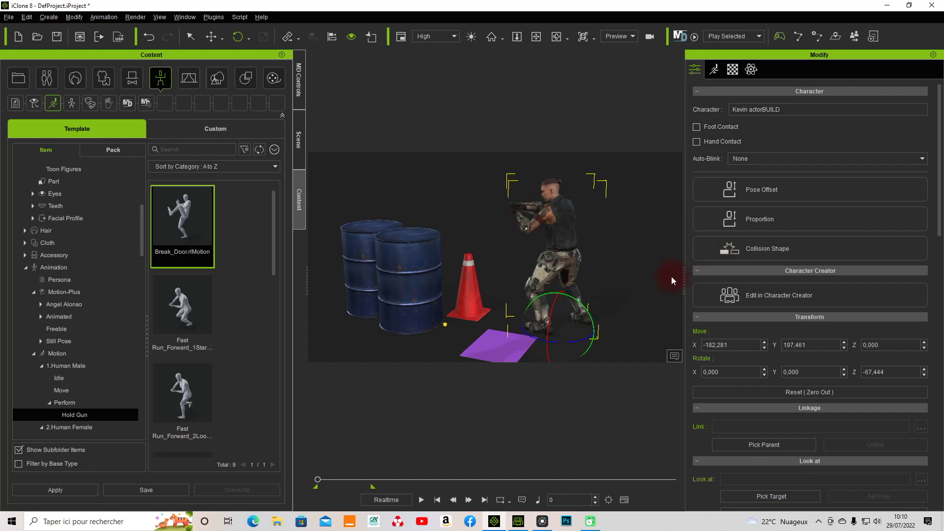
{"action": "key", "text": "space"}
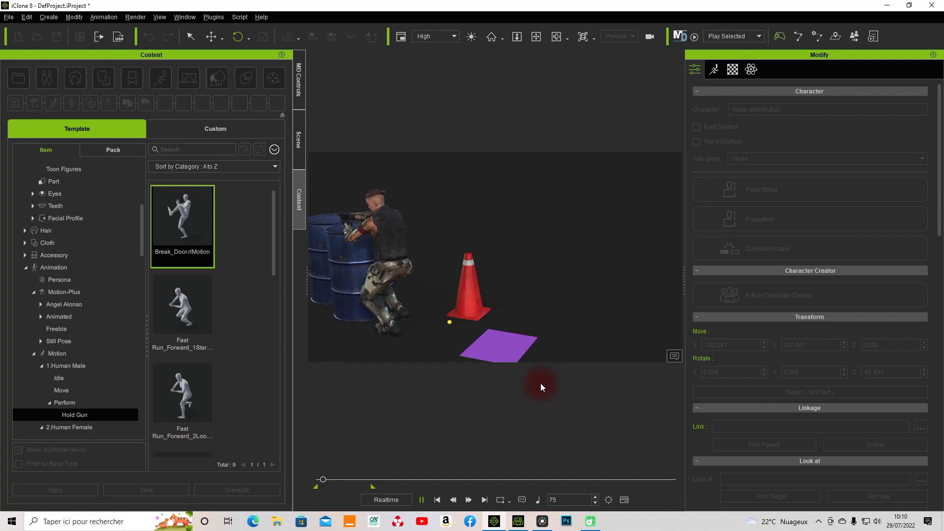
Replay the scene from frame 0 to watch the male character pass through the drums and cone
{"action": "key", "text": "space"}
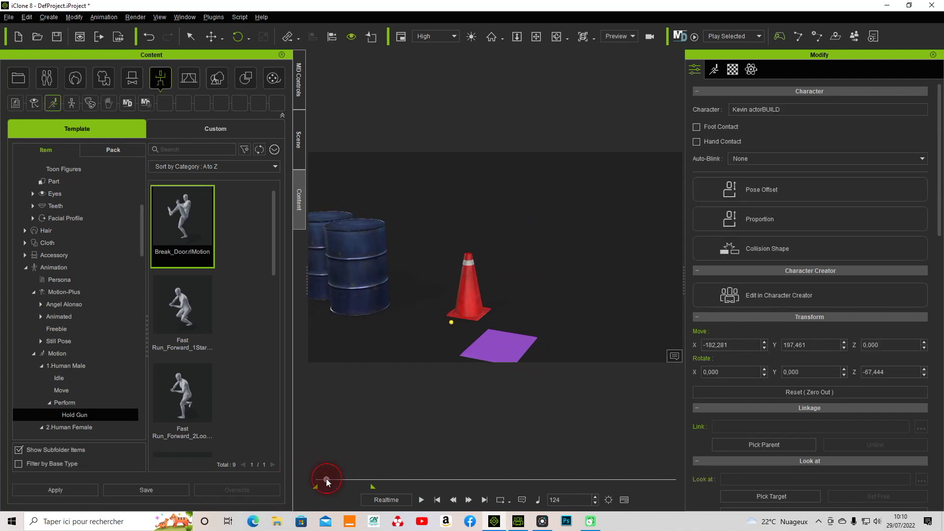
{"action": "left_click_drag", "start_coordinate": [326, 479], "coordinate": [299, 485]}
{"action": "key", "text": "space"}
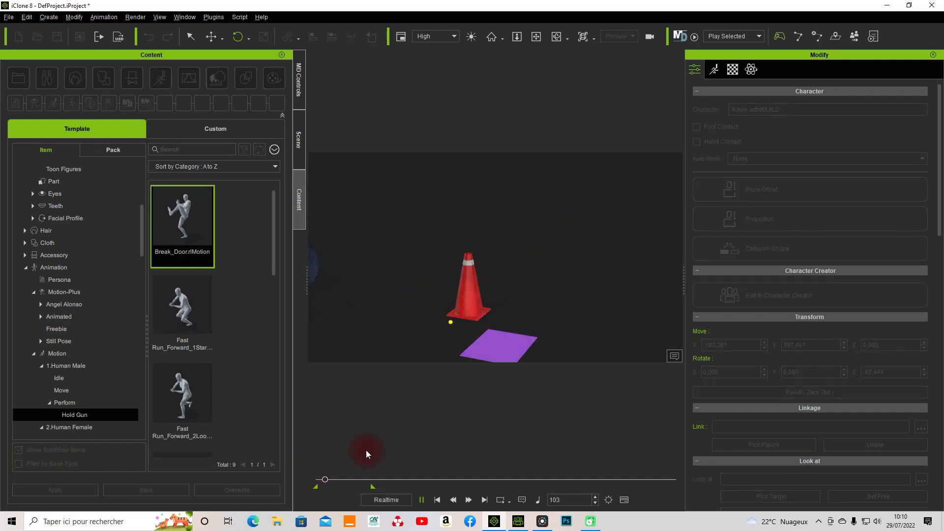
{"action": "key", "text": "space"}
Return to frame 0 and move the male character away from the props, to about Y 231
{"action": "left_click", "coordinate": [517, 36]}
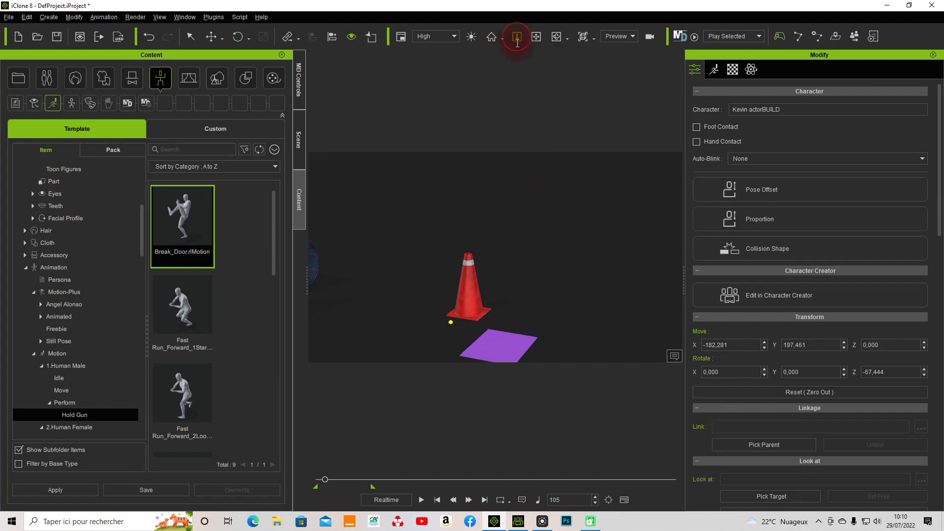
{"action": "left_click_drag", "start_coordinate": [435, 280], "coordinate": [439, 443]}
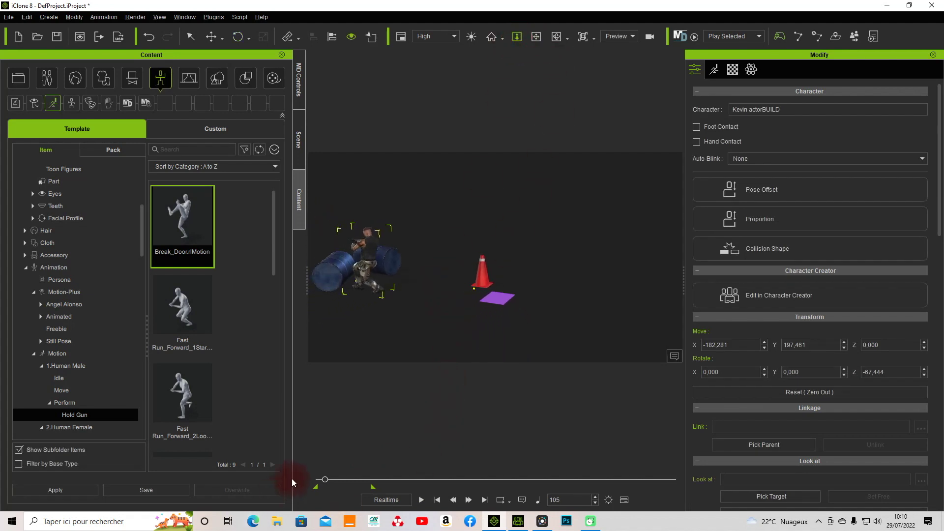
{"action": "left_click_drag", "start_coordinate": [325, 480], "coordinate": [264, 480]}
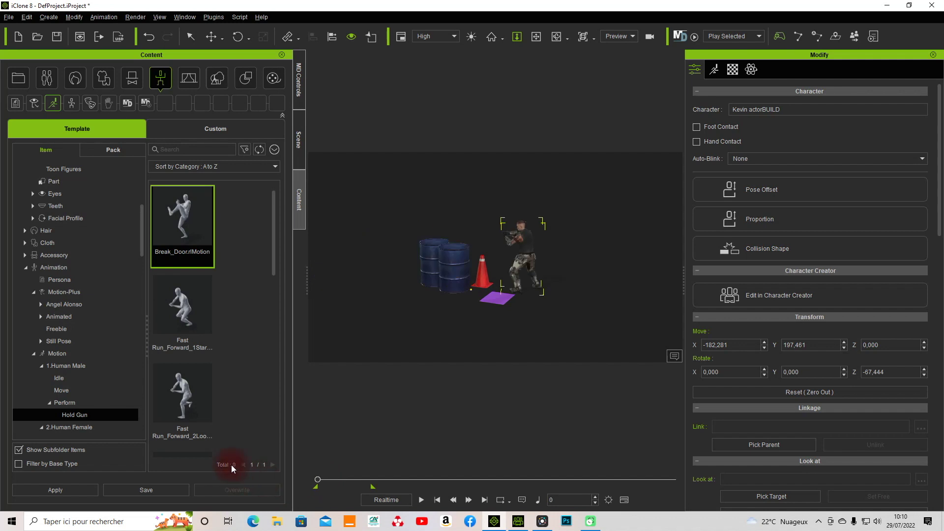
{"action": "key", "text": "Escape"}
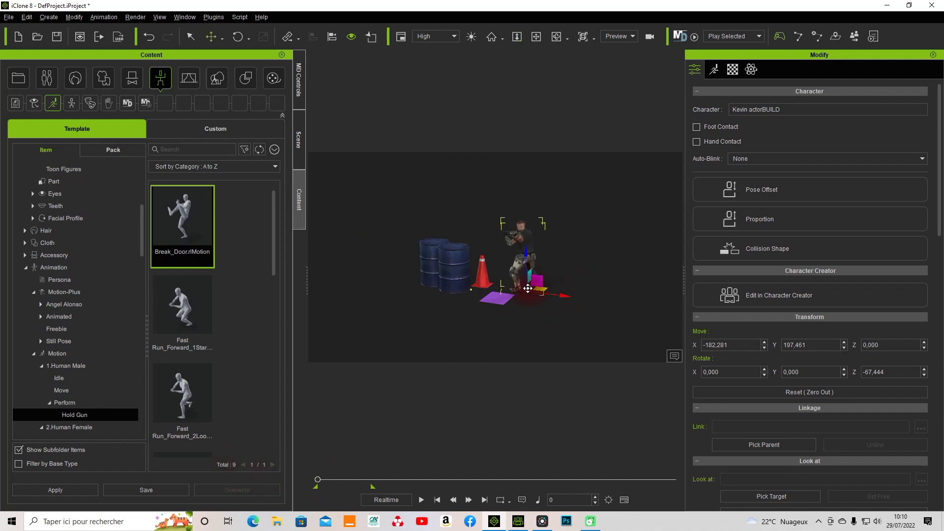
{"action": "left_click_drag", "start_coordinate": [528, 291], "coordinate": [533, 287]}
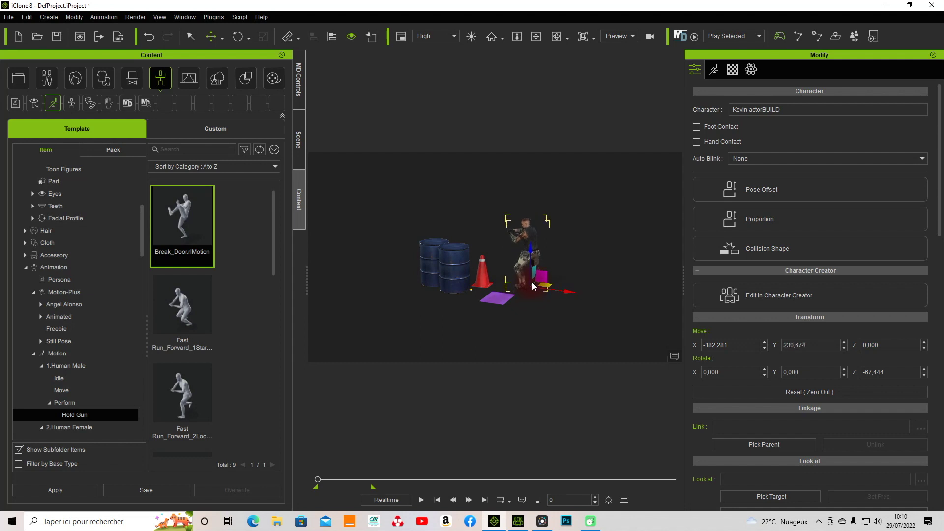
Play the scene and examine how the character collides with the drums from the new starting position
{"action": "key", "text": "space"}
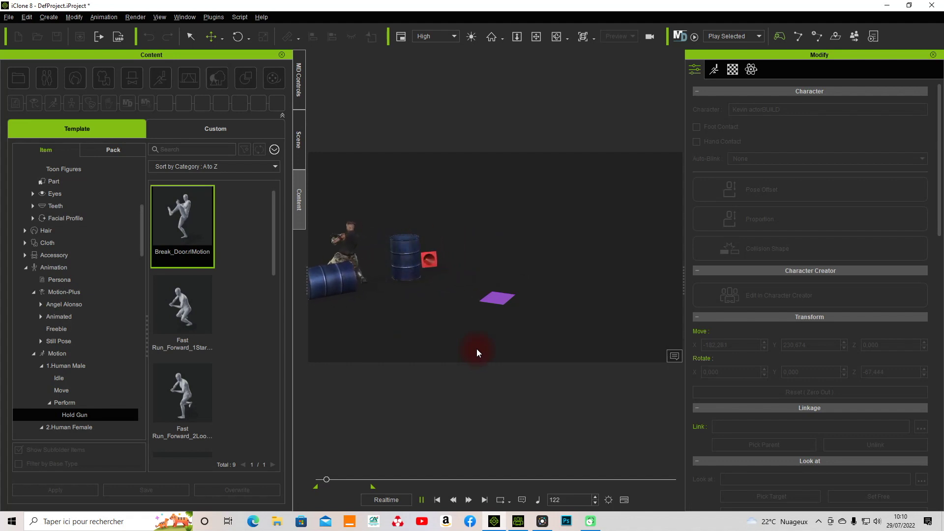
{"action": "key", "text": "space"}
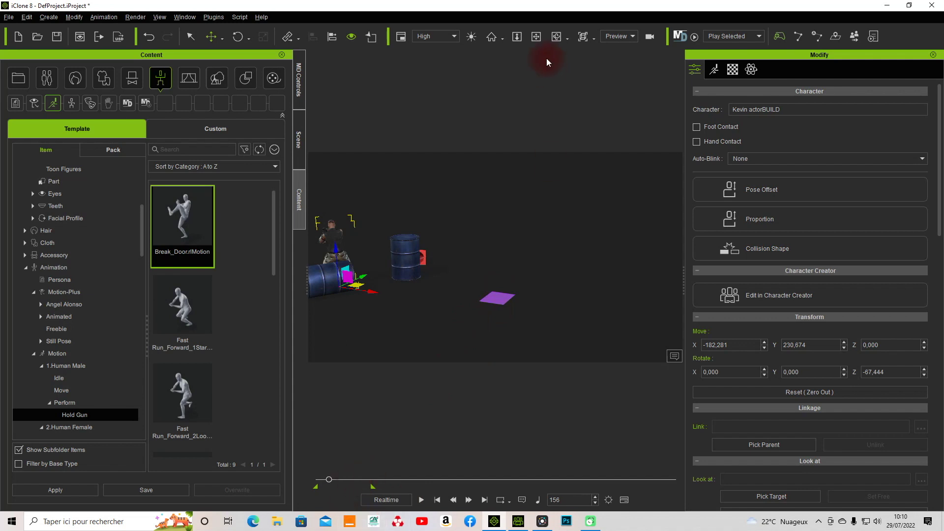
{"action": "left_click", "coordinate": [535, 37]}
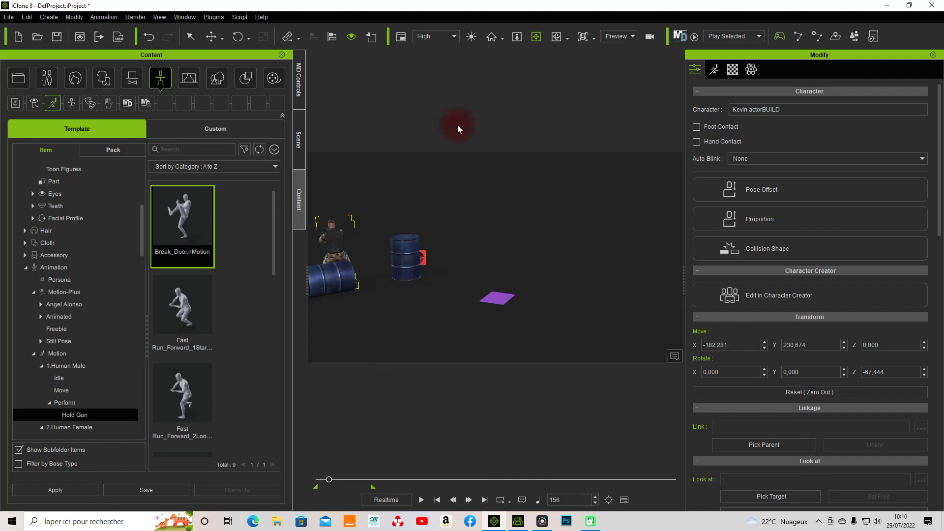
{"action": "middle_click_drag", "start_coordinate": [369, 317], "coordinate": [485, 320]}
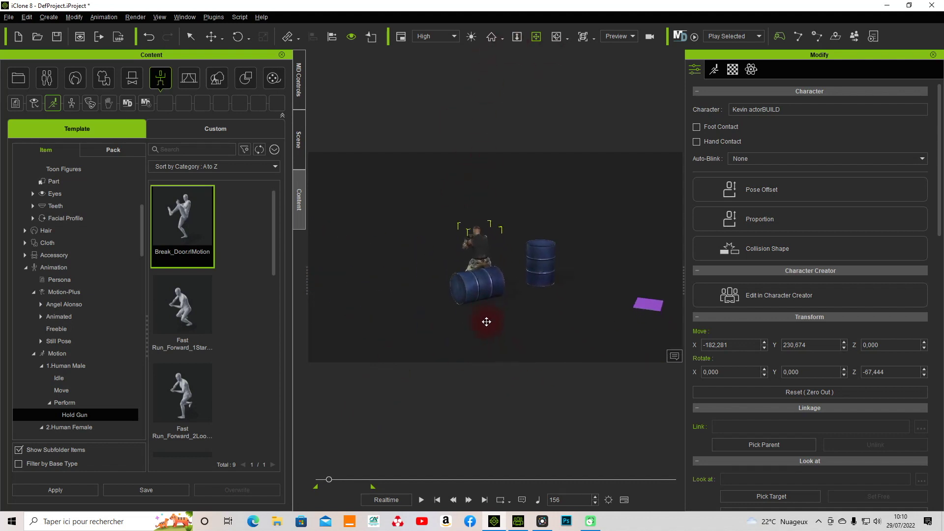
At frame 118, add a third Oil Drum from Physics Props where the character kicks, at about X -745, Y 33
{"action": "left_click", "coordinate": [238, 80]}
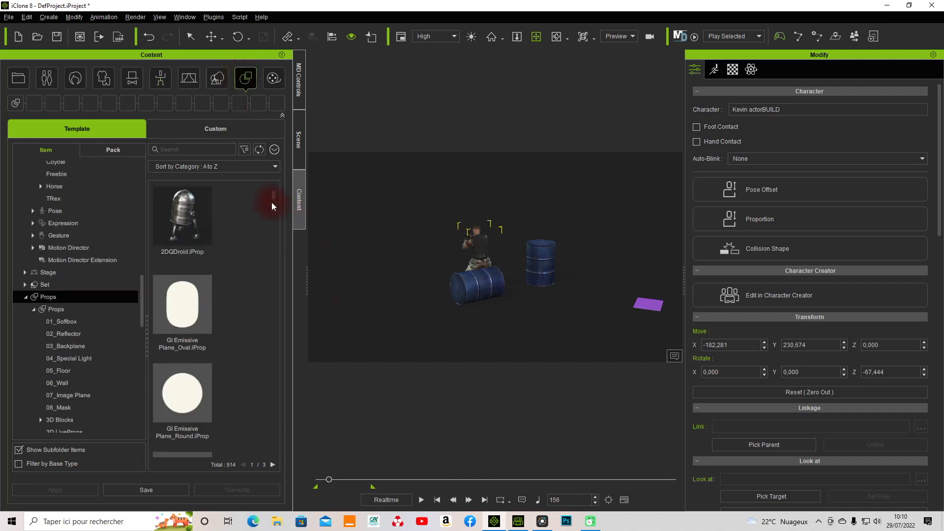
{"action": "left_click_drag", "start_coordinate": [274, 199], "coordinate": [274, 296]}
{"action": "left_click_drag", "start_coordinate": [330, 480], "coordinate": [328, 479]}
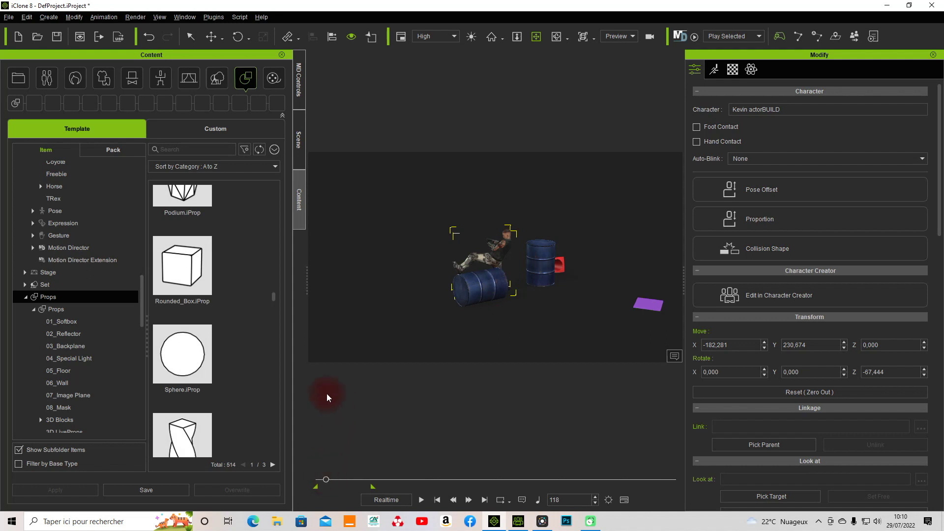
{"action": "left_click_drag", "start_coordinate": [275, 295], "coordinate": [274, 424]}
{"action": "scroll", "coordinate": [94, 339], "scroll_direction": "down", "scroll_amount": 4}
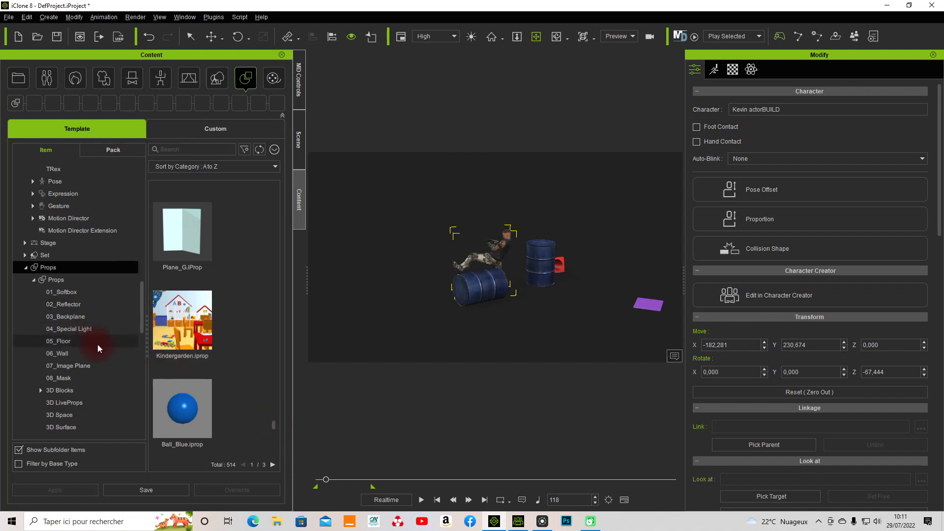
{"action": "scroll", "coordinate": [98, 345], "scroll_direction": "down", "scroll_amount": 3}
{"action": "left_click", "coordinate": [65, 393]}
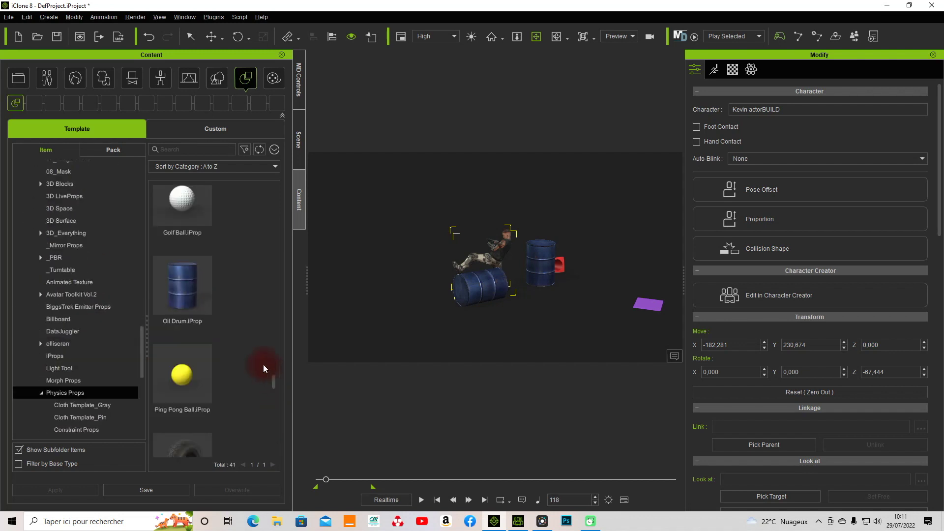
{"action": "left_click_drag", "start_coordinate": [187, 286], "coordinate": [432, 295]}
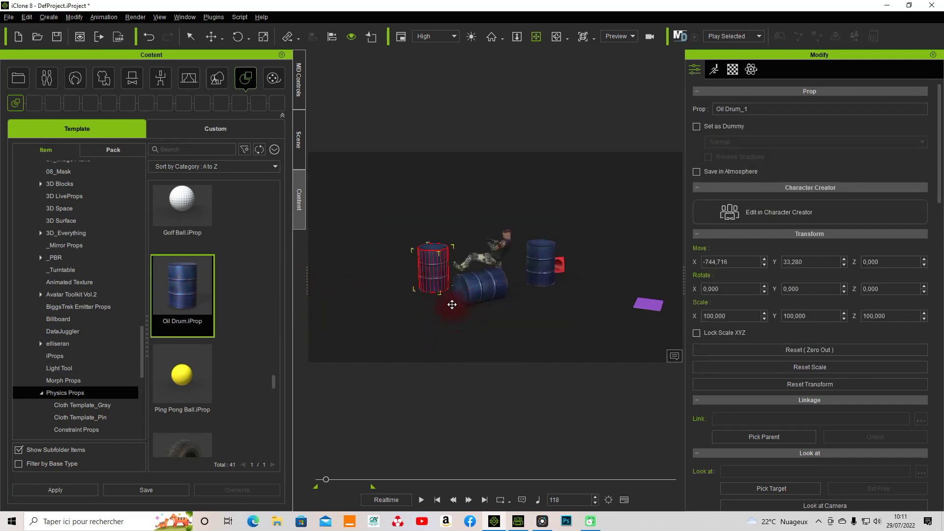
Try moving the third oil drum at frame 70 to about X -706, Y 44
{"action": "left_click", "coordinate": [517, 36]}
{"action": "left_click_drag", "start_coordinate": [437, 280], "coordinate": [449, 57]}
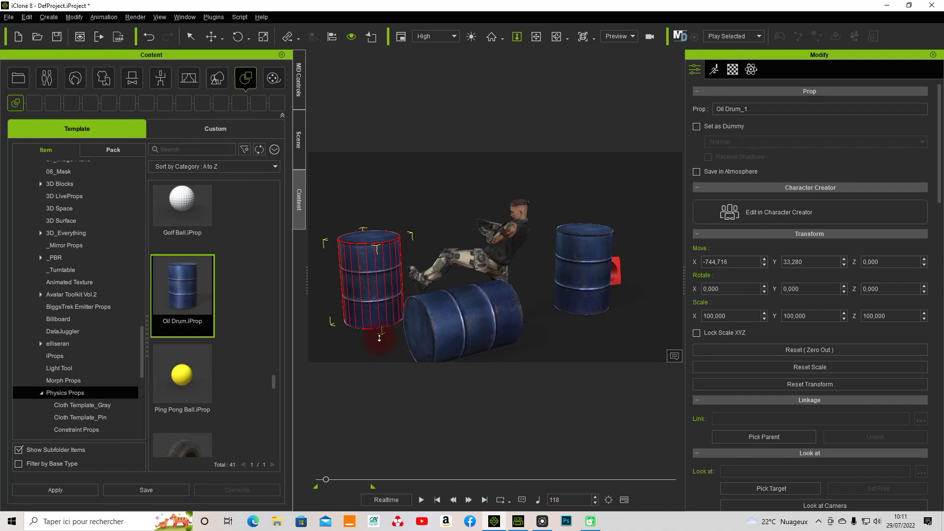
{"action": "key", "text": "space"}
{"action": "left_click", "coordinate": [379, 338]}
{"action": "left_click", "coordinate": [322, 479]}
{"action": "left_click_drag", "start_coordinate": [328, 483], "coordinate": [322, 482]}
{"action": "key", "text": "w"}
{"action": "mouse_move", "coordinate": [412, 322]}
{"action": "left_mouse_down"}
{"action": "mouse_move", "coordinate": [429, 326]}
{"action": "mouse_move", "coordinate": [423, 308]}
{"action": "left_mouse_up"}
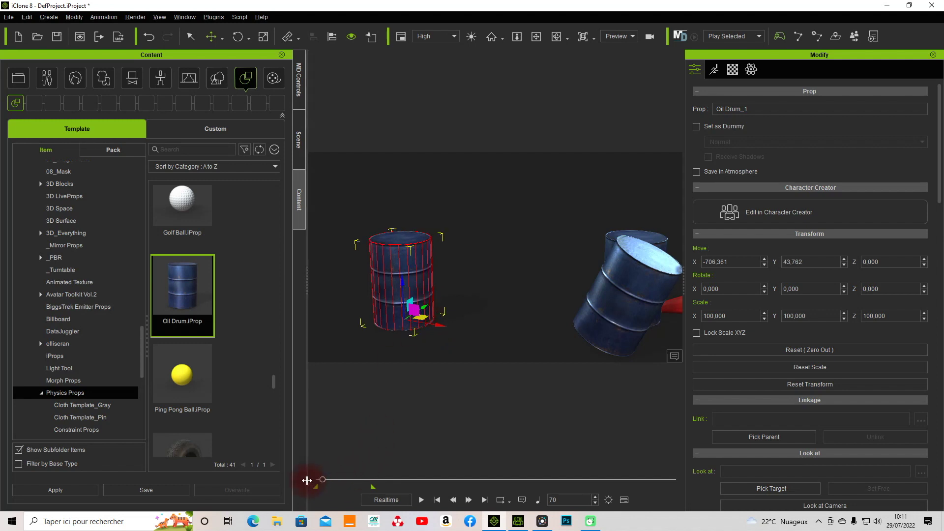
Play the scene from the start to check whether the kick reaches the third oil drum
{"action": "left_click_drag", "start_coordinate": [324, 480], "coordinate": [305, 480]}
{"action": "key", "text": "space"}
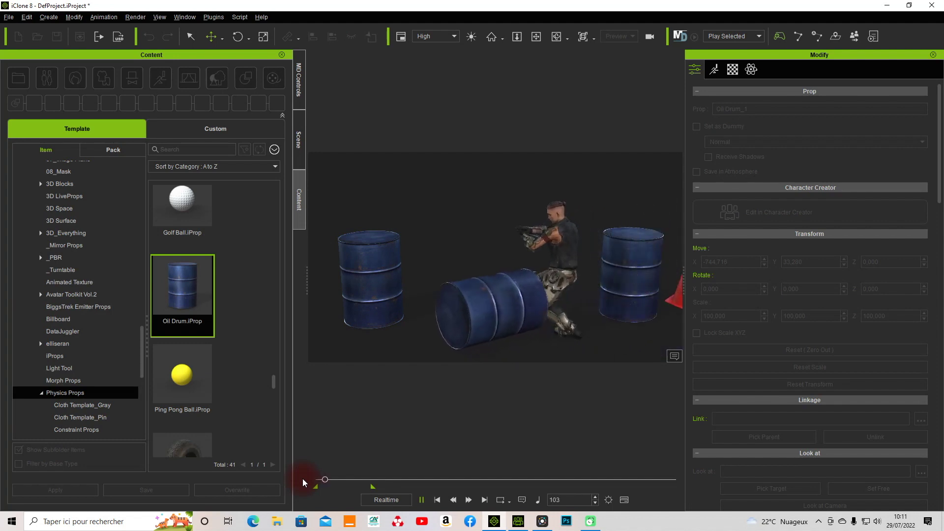
{"action": "key", "text": "space"}
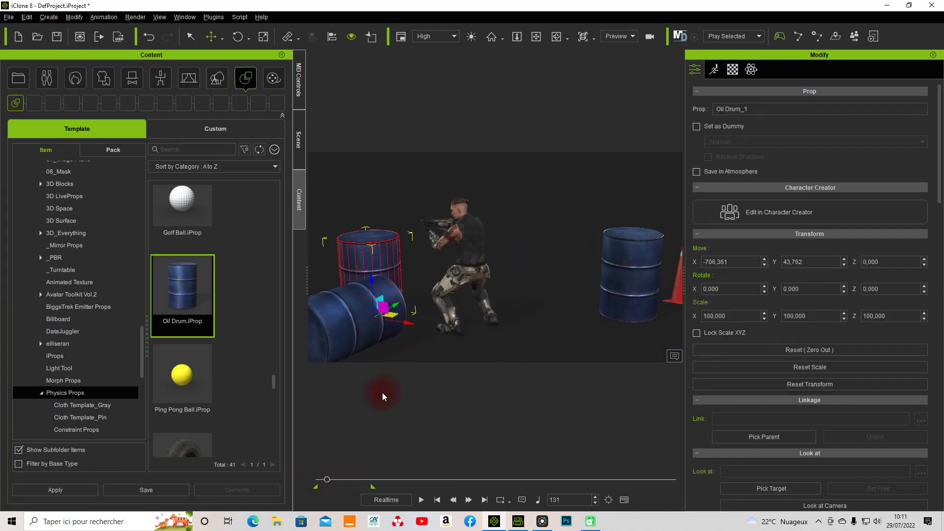
At frame 118, shift the third oil drum toward the kicking foot, to about X -663, and remove its object animation
{"action": "left_click_drag", "start_coordinate": [329, 479], "coordinate": [328, 480]}
{"action": "left_click_drag", "start_coordinate": [404, 323], "coordinate": [436, 326]}
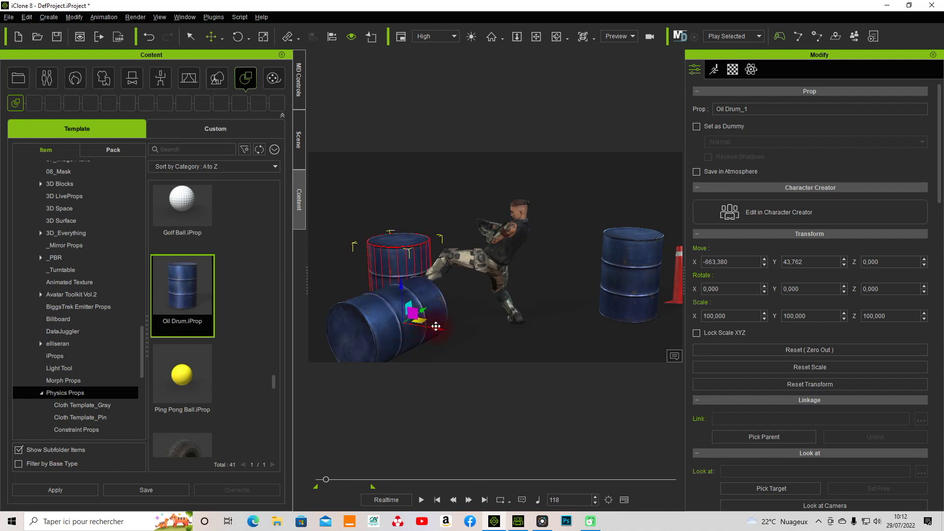
{"action": "right_click", "coordinate": [409, 263]}
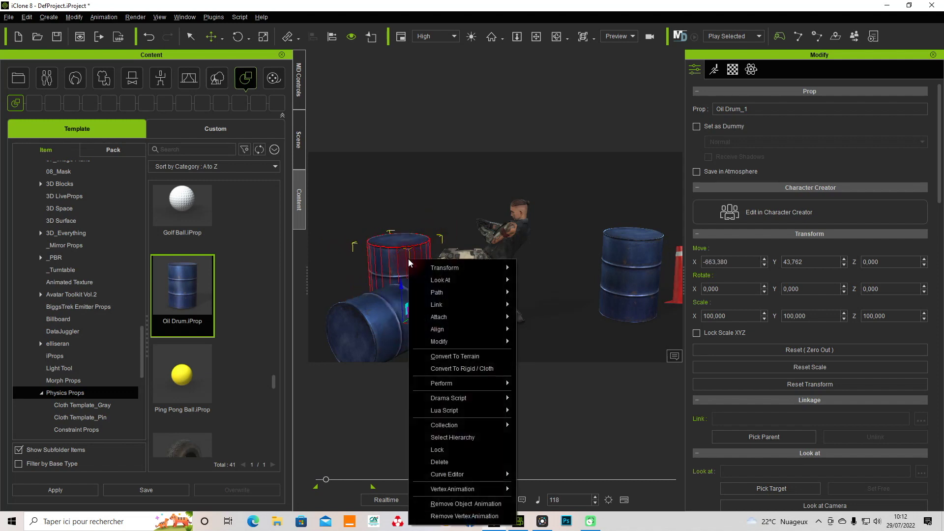
{"action": "left_click", "coordinate": [443, 503]}
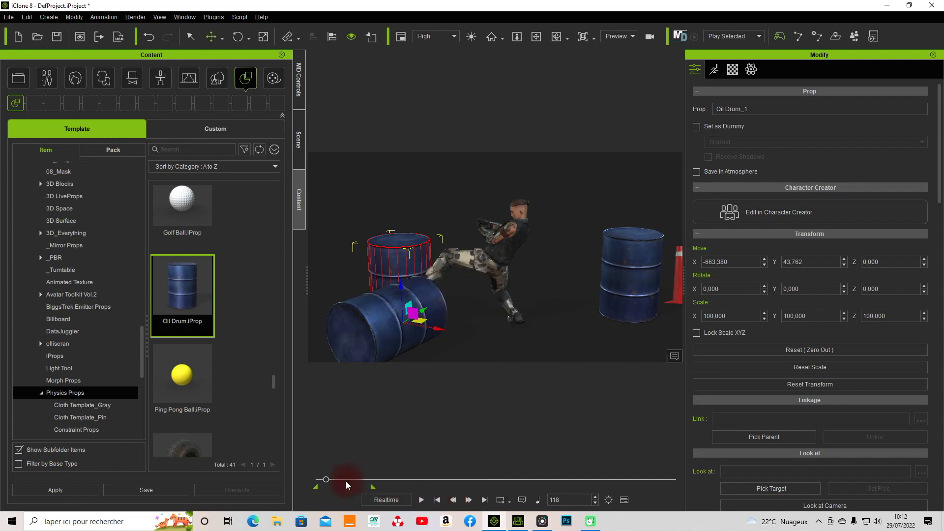
Replay the scene to check the kick against the repositioned drum and return to frame 0
{"action": "key", "text": "space"}
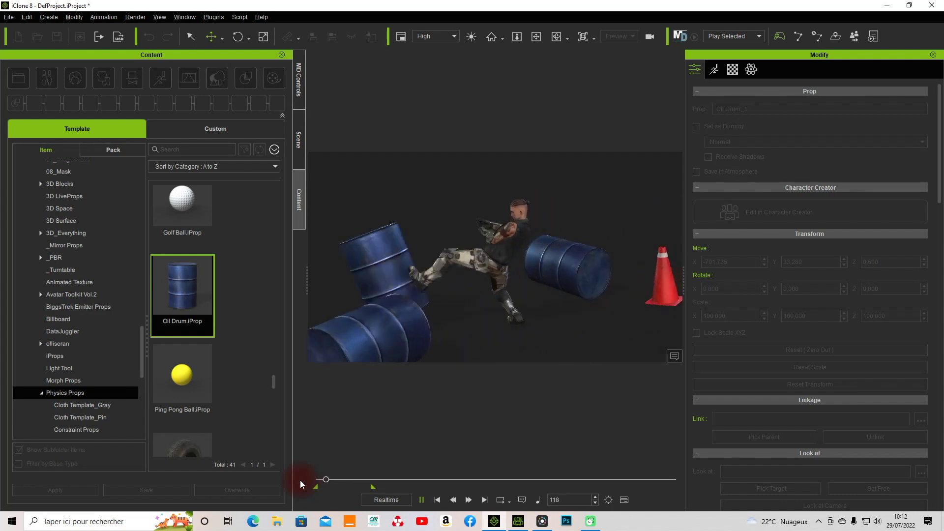
{"action": "key", "text": "space"}
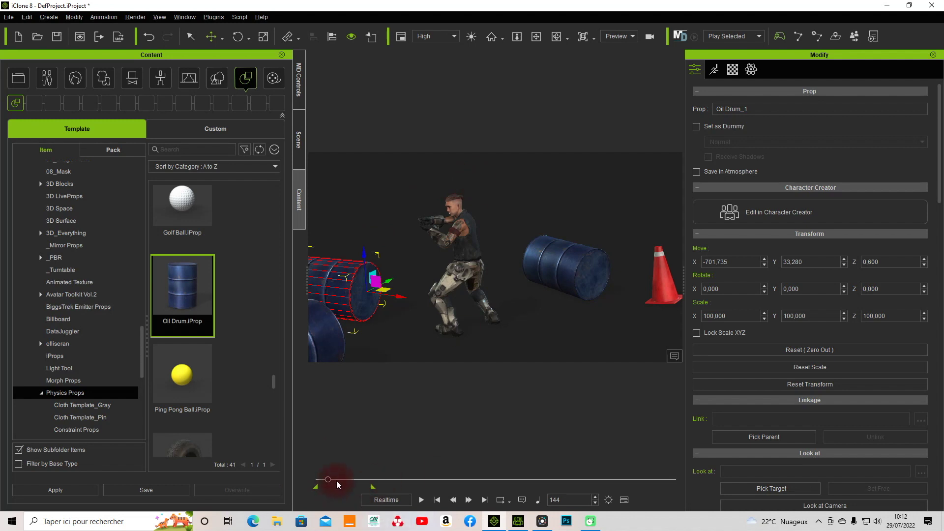
{"action": "left_click_drag", "start_coordinate": [329, 480], "coordinate": [295, 481]}
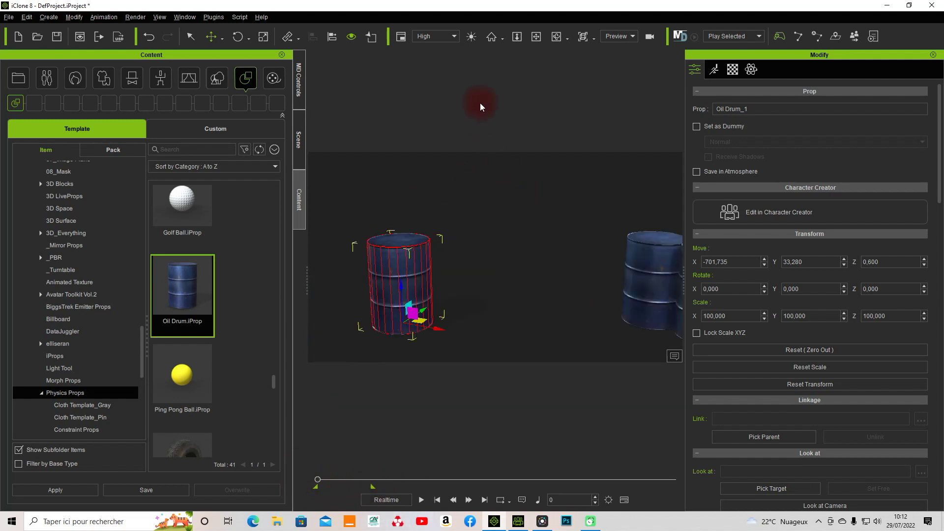
Hide the Infinite Plane prop in the scene
{"action": "left_click", "coordinate": [517, 36]}
{"action": "left_click_drag", "start_coordinate": [507, 208], "coordinate": [496, 427]}
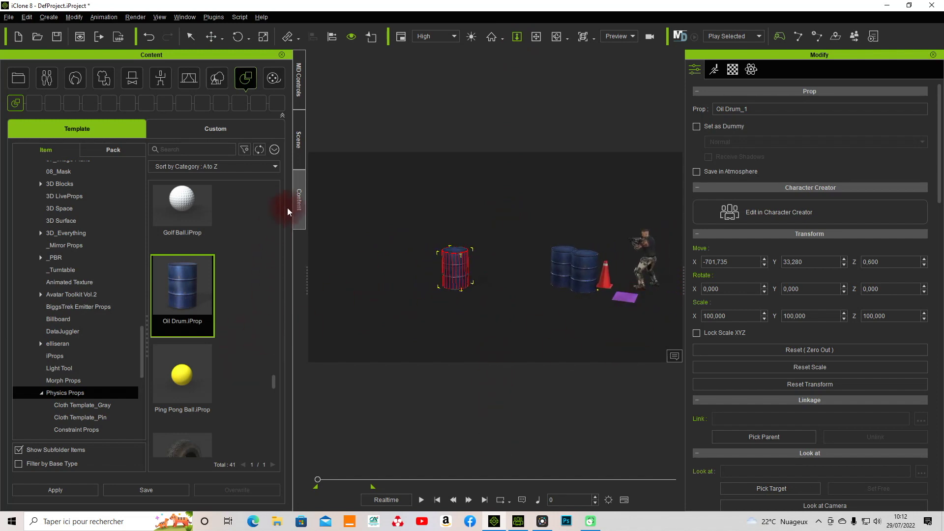
{"action": "left_click", "coordinate": [299, 149]}
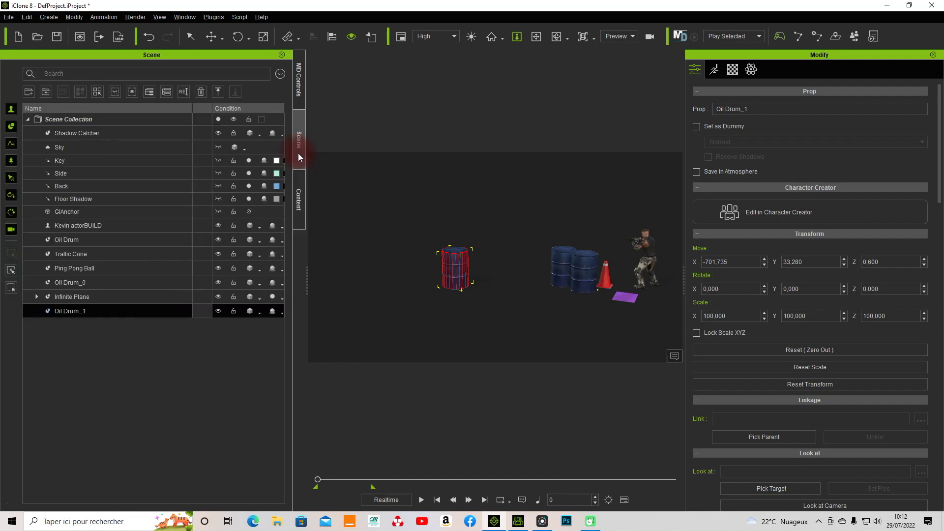
{"action": "left_click", "coordinate": [216, 297]}
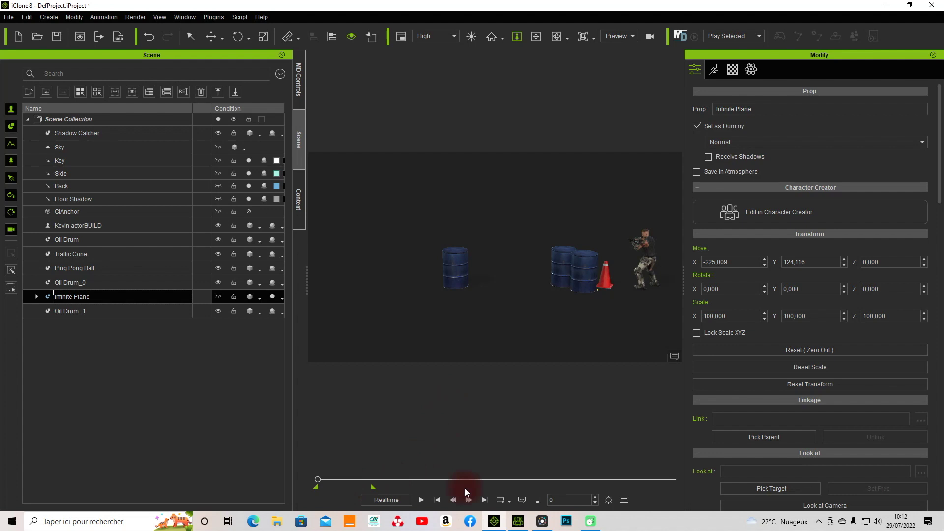
Frame the character and all the props and play the whole collision sequence from the first frame
{"action": "left_click", "coordinate": [539, 37]}
{"action": "left_click_drag", "start_coordinate": [555, 232], "coordinate": [499, 229]}
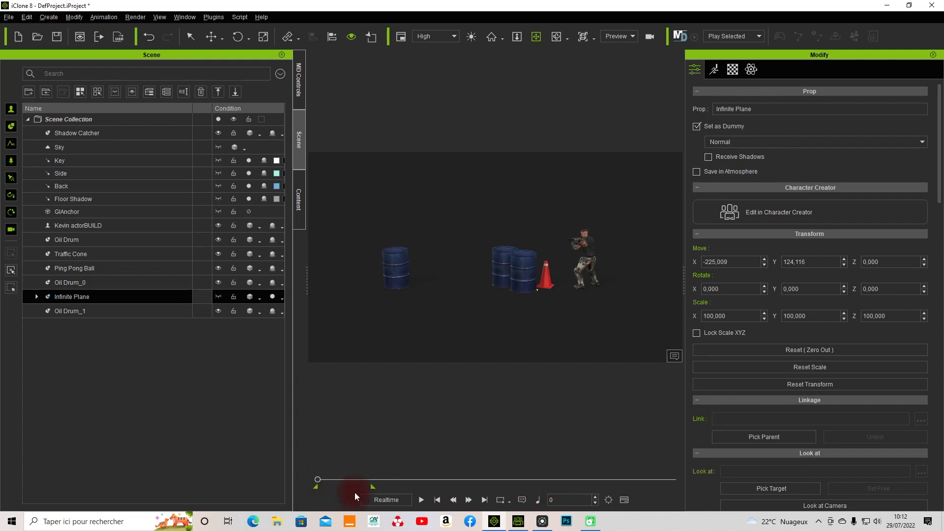
{"action": "left_click", "coordinate": [436, 504]}
{"action": "left_click", "coordinate": [421, 500]}
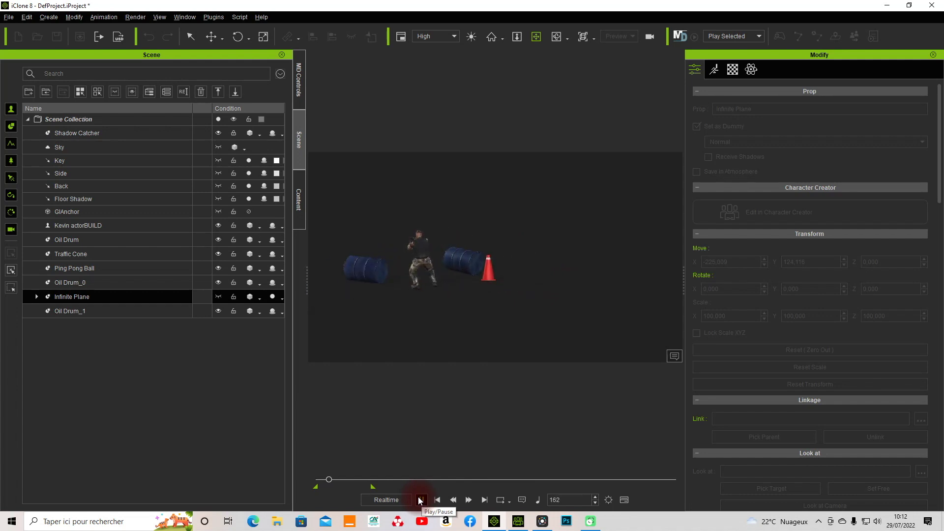
{"action": "left_click", "coordinate": [420, 500]}
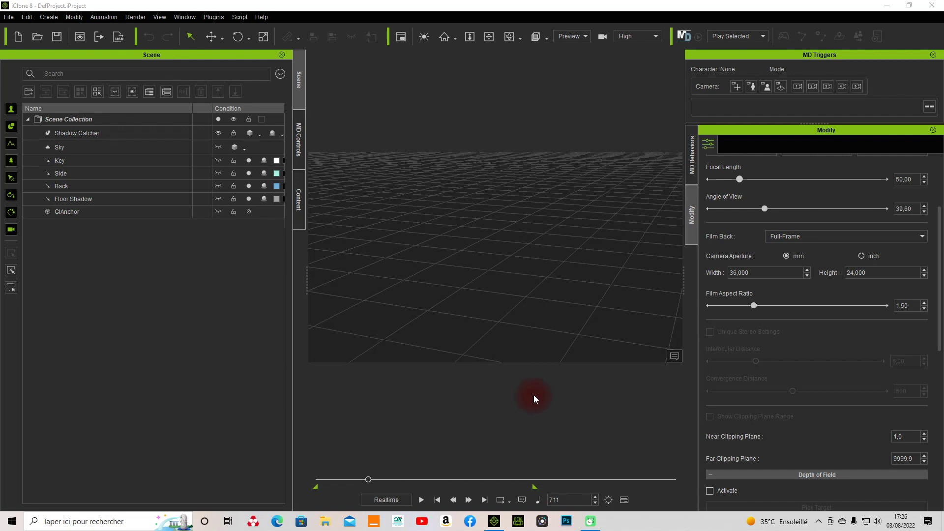
Open the project settings of the empty project at the Global Physics Settings
{"action": "left_click", "coordinate": [234, 120]}
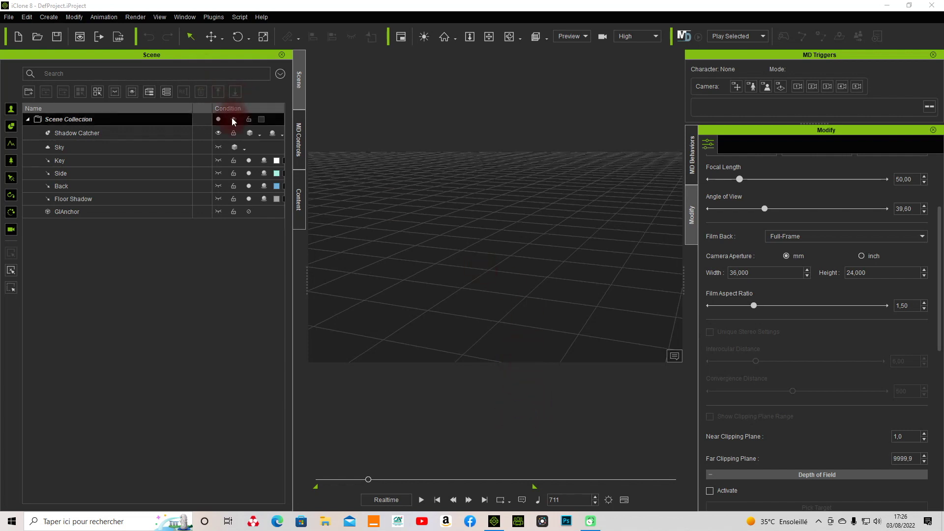
{"action": "left_click", "coordinate": [31, 17]}
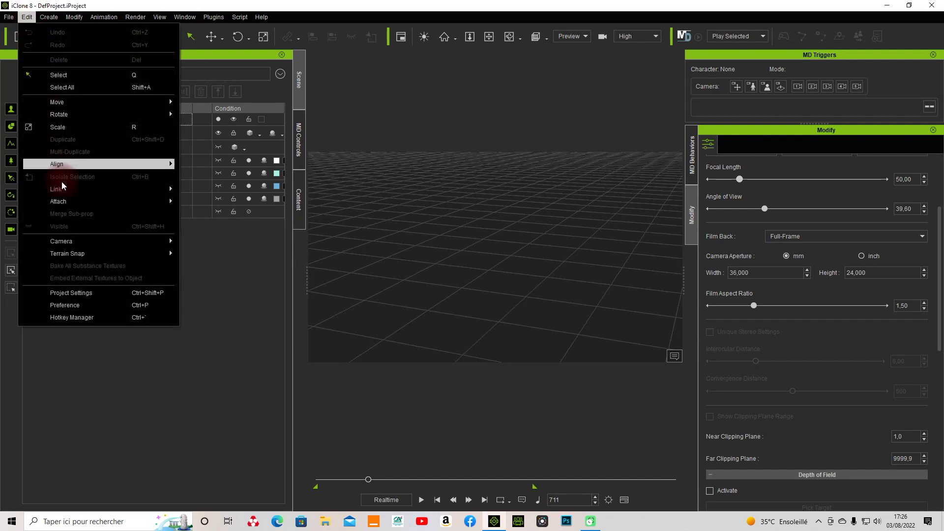
{"action": "left_click", "coordinate": [65, 296]}
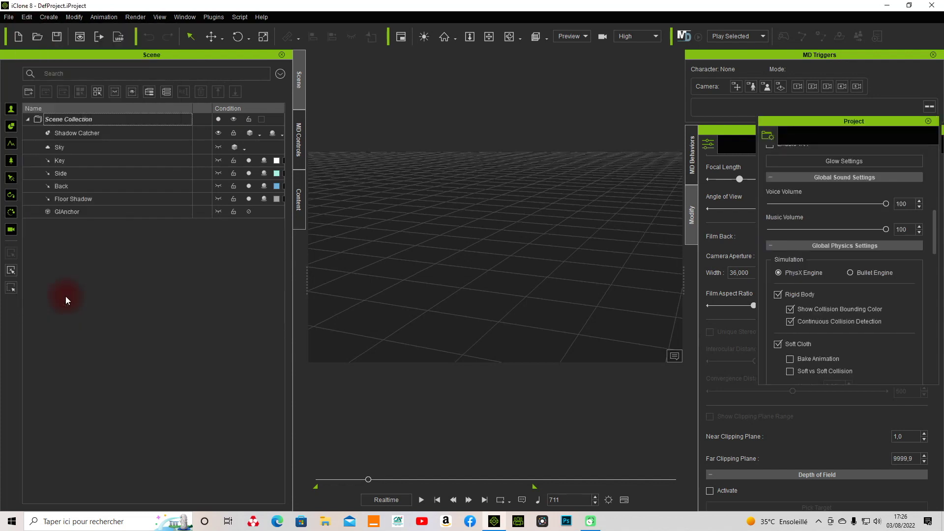
Switch the project's physics simulation to the Bullet Engine and close the project settings
{"action": "left_click", "coordinate": [862, 272]}
{"action": "left_click", "coordinate": [850, 272]}
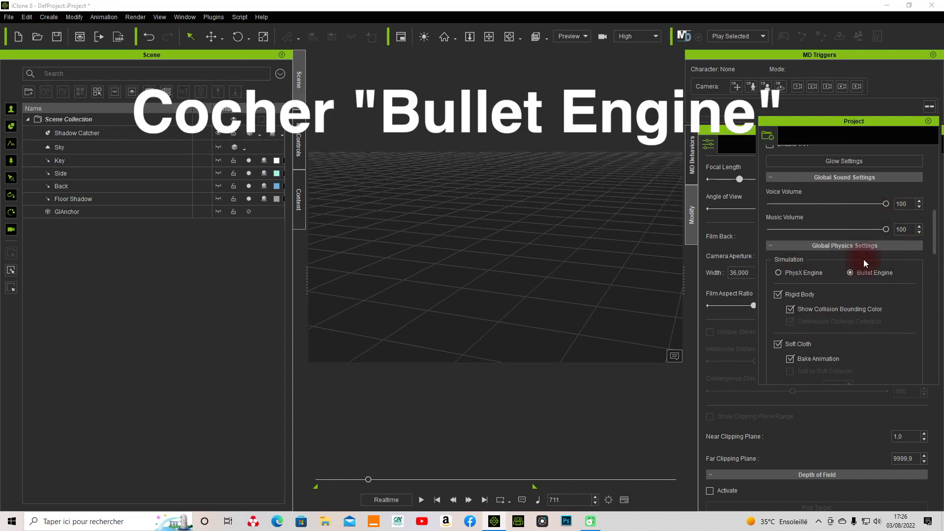
{"action": "left_click", "coordinate": [927, 122]}
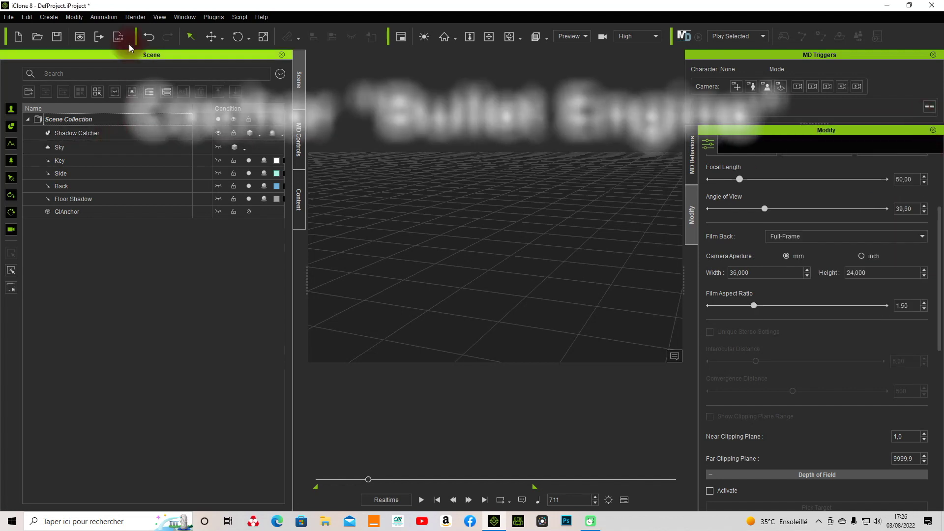
Add the Infinite Plane prop from the Physics Props template library to the scene
{"action": "left_click", "coordinate": [300, 208]}
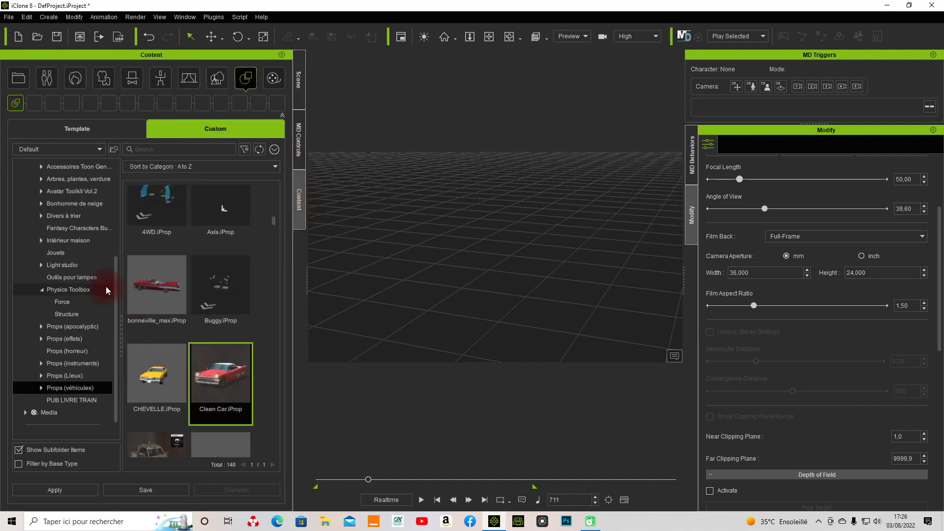
{"action": "left_click", "coordinate": [78, 129]}
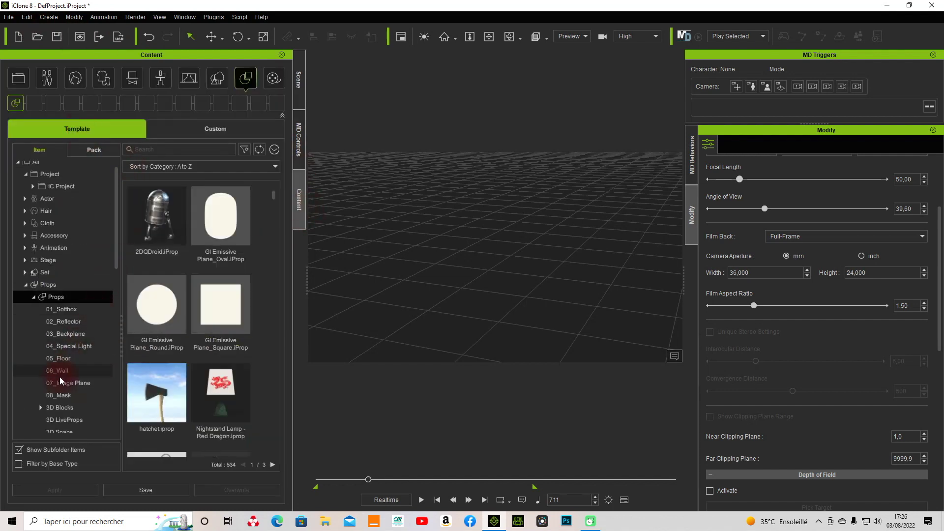
{"action": "scroll", "coordinate": [60, 381], "scroll_direction": "down", "scroll_amount": 1}
{"action": "scroll", "coordinate": [60, 377], "scroll_direction": "down", "scroll_amount": 5}
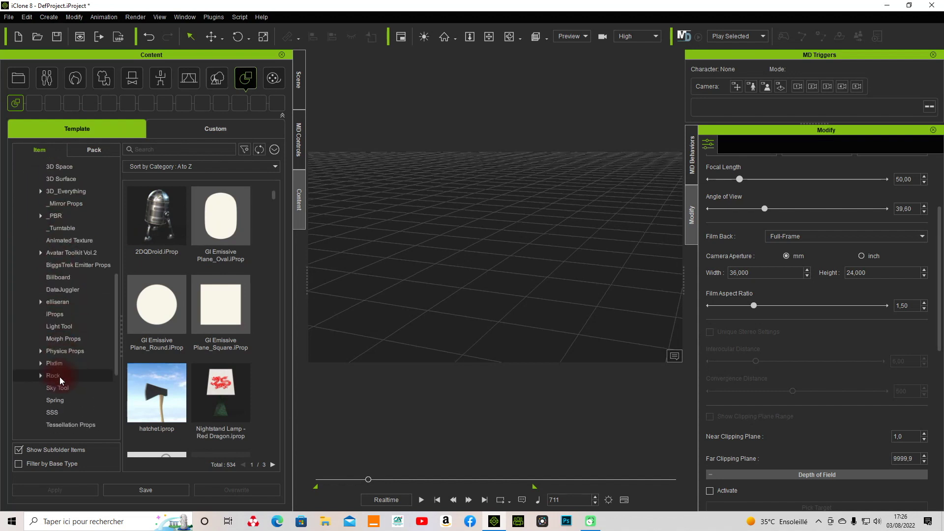
{"action": "left_click", "coordinate": [42, 351]}
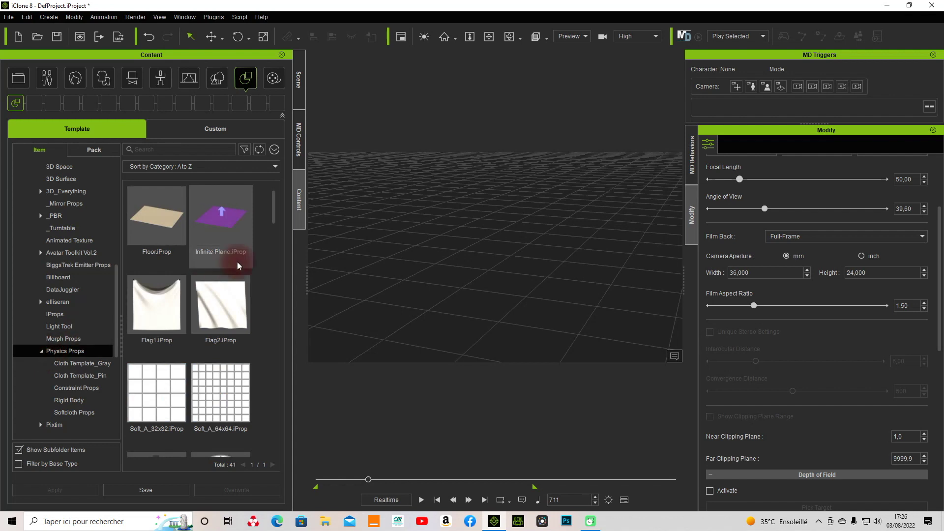
{"action": "double_click", "coordinate": [219, 217]}
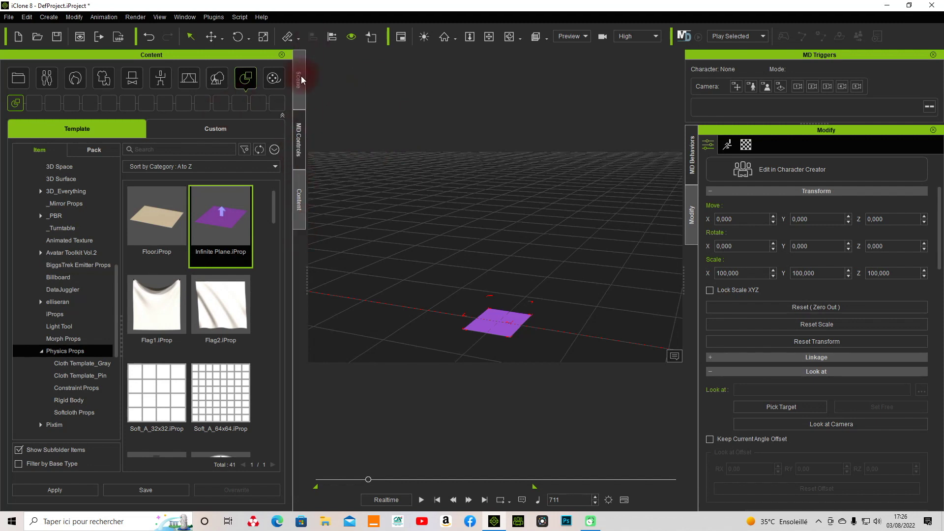
Add the 07 4 Wheels prop from the custom Physics Toolbox Structure folder onto the plane in the scene
{"action": "left_click", "coordinate": [216, 130]}
{"action": "scroll", "coordinate": [78, 353], "scroll_direction": "down", "scroll_amount": 4}
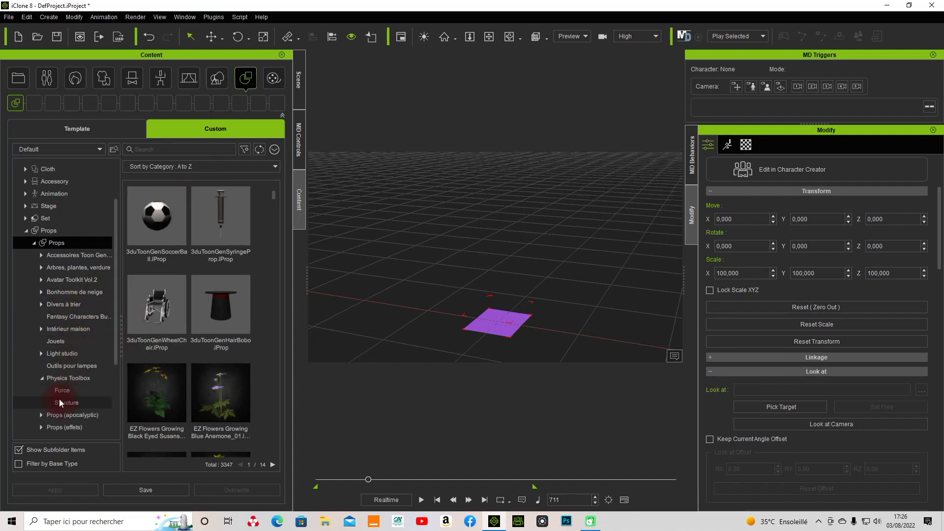
{"action": "left_click", "coordinate": [59, 378]}
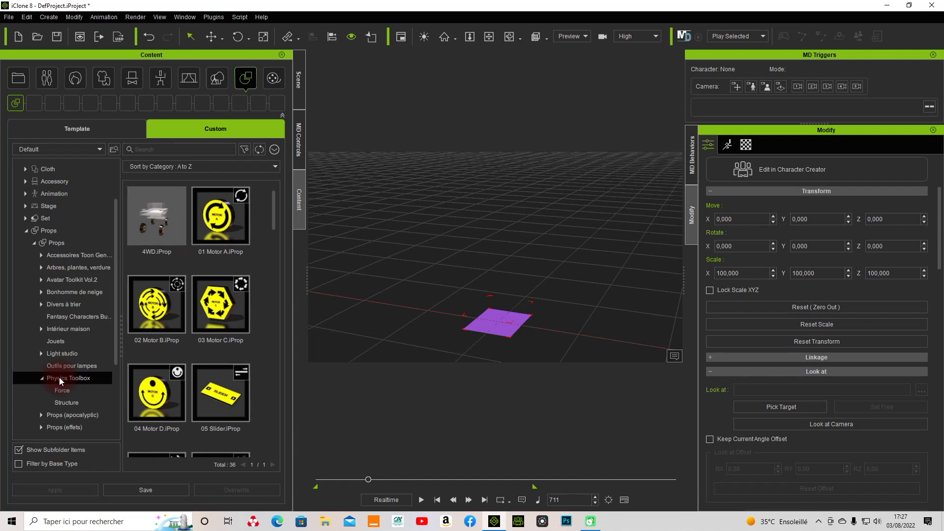
{"action": "left_click", "coordinate": [68, 402]}
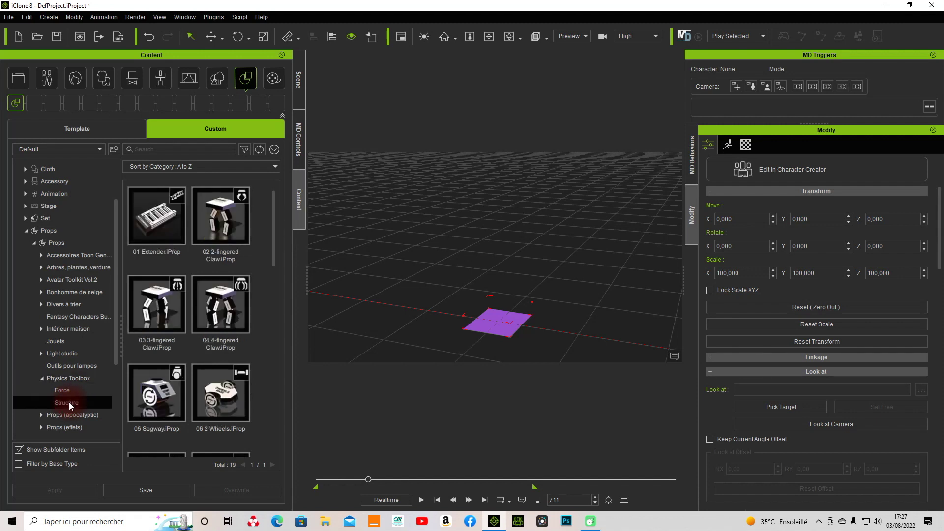
{"action": "scroll", "coordinate": [184, 351], "scroll_direction": "down", "scroll_amount": 3}
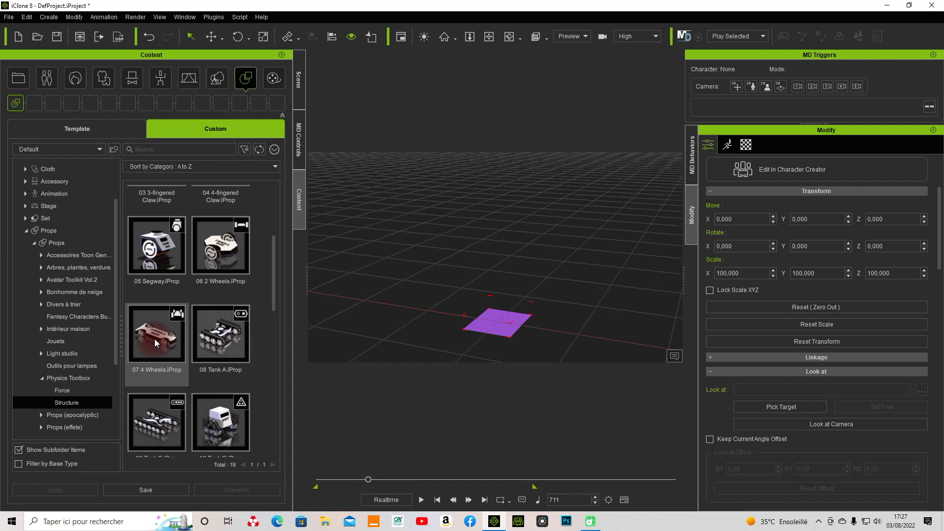
{"action": "left_click_drag", "start_coordinate": [153, 343], "coordinate": [479, 323]}
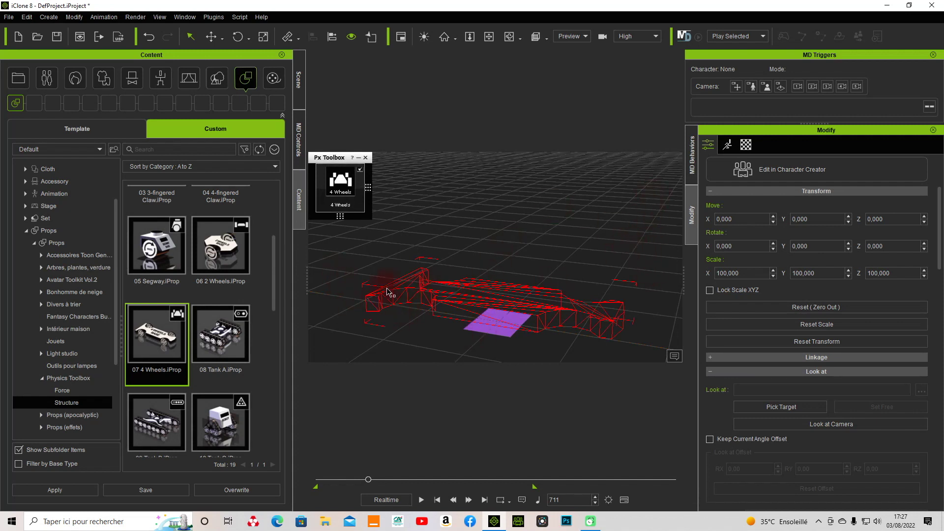
{"action": "left_click_drag", "start_coordinate": [148, 323], "coordinate": [463, 198]}
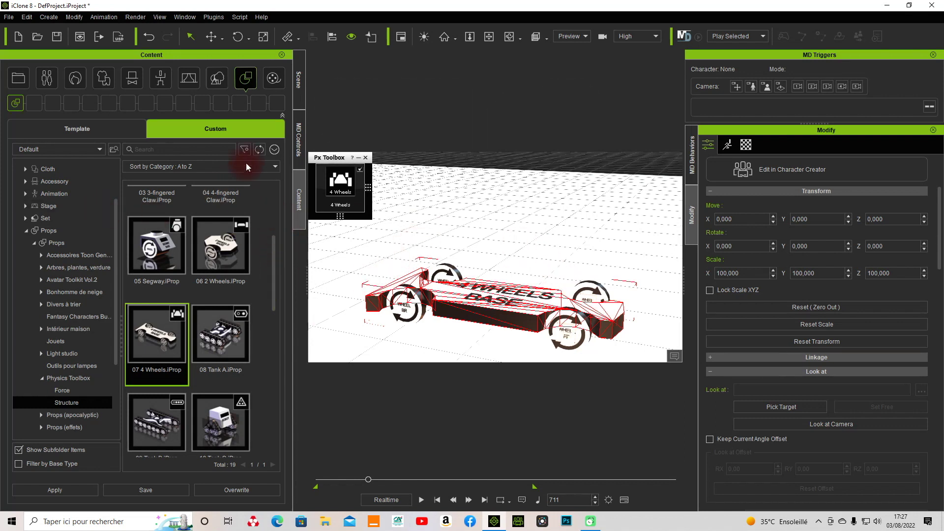
Hide the Shadow Catcher in the scene
{"action": "left_click", "coordinate": [297, 87]}
{"action": "left_click", "coordinate": [102, 132]}
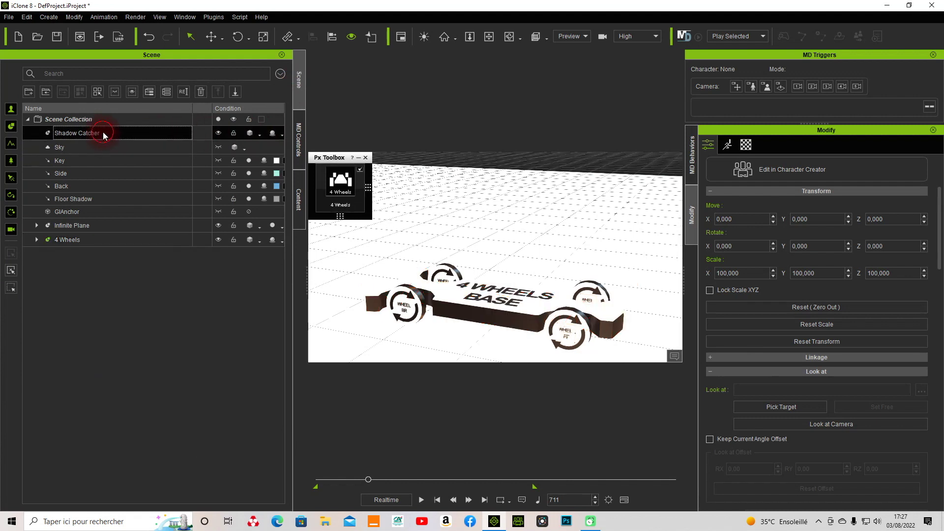
{"action": "left_click", "coordinate": [218, 133]}
{"action": "left_click", "coordinate": [217, 133]}
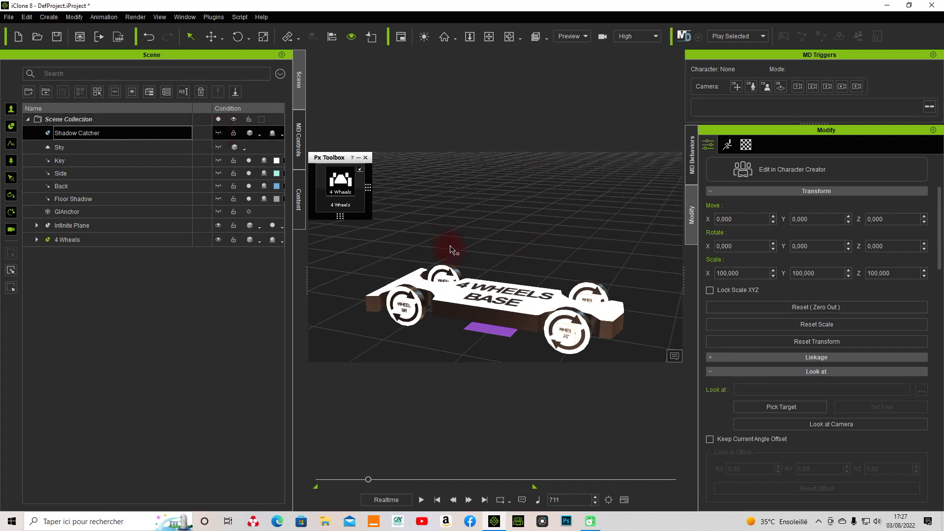
Test-drive the 4 Wheels base with its Px Toolbox controls, stop it and return to frame 0
{"action": "left_click", "coordinate": [470, 36]}
{"action": "left_click_drag", "start_coordinate": [551, 354], "coordinate": [511, 354]}
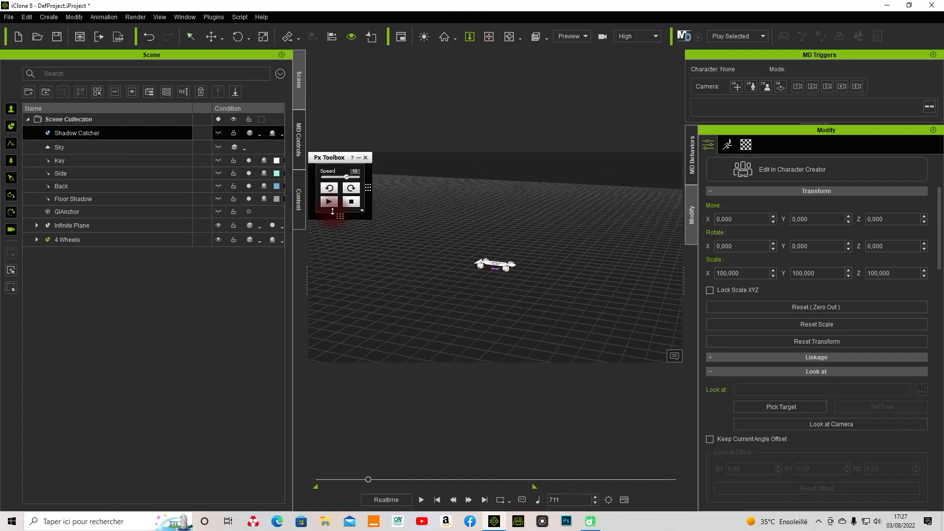
{"action": "left_click", "coordinate": [329, 202]}
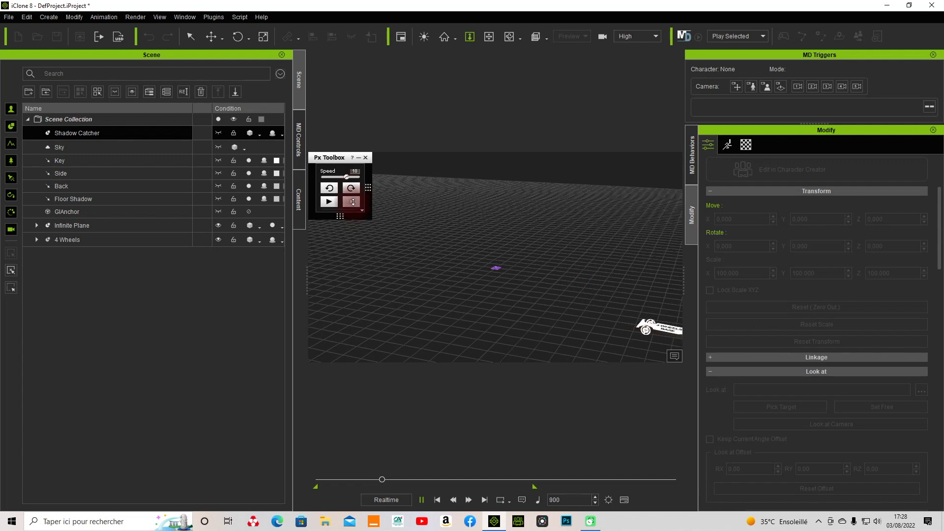
{"action": "left_click", "coordinate": [353, 201]}
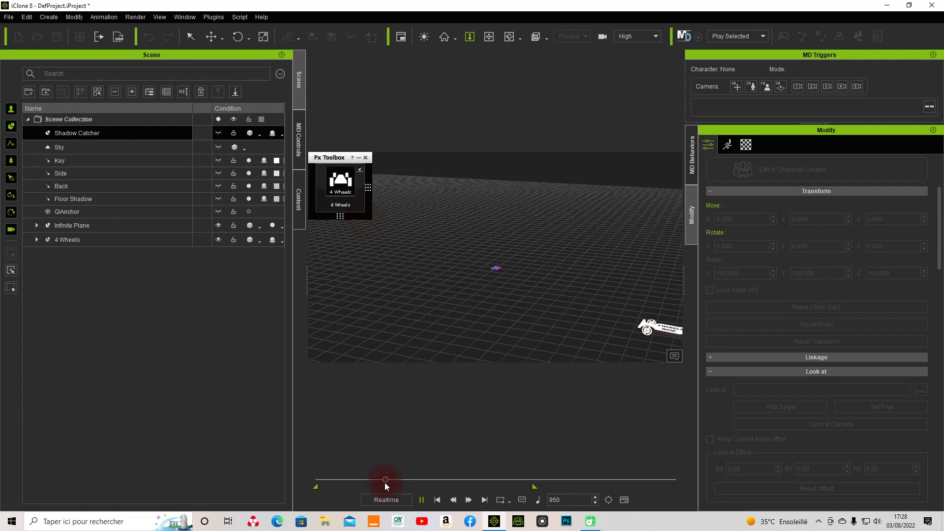
{"action": "left_click_drag", "start_coordinate": [380, 478], "coordinate": [240, 480]}
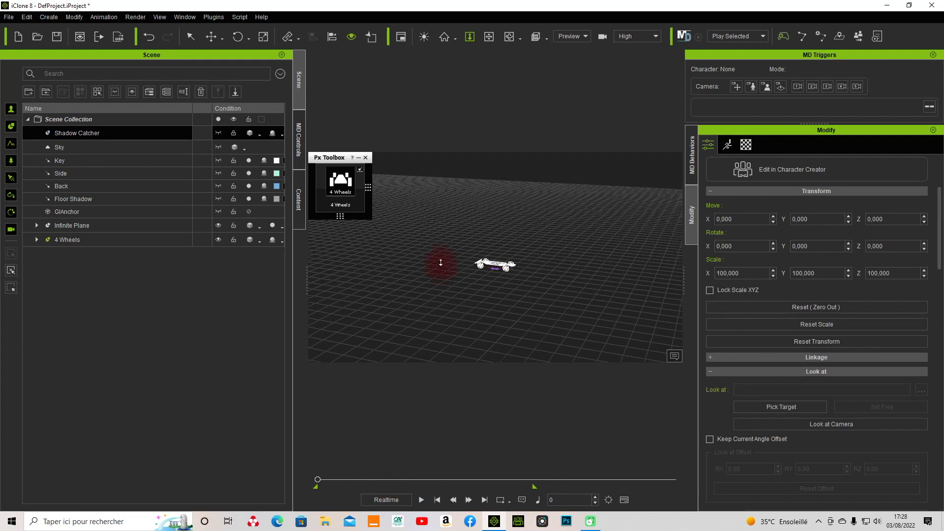
Add the Clean Car prop from the custom Props (véhicules) folder to the scene behind the 4 Wheels base
{"action": "left_click", "coordinate": [470, 37]}
{"action": "left_click_drag", "start_coordinate": [485, 326], "coordinate": [547, 63]}
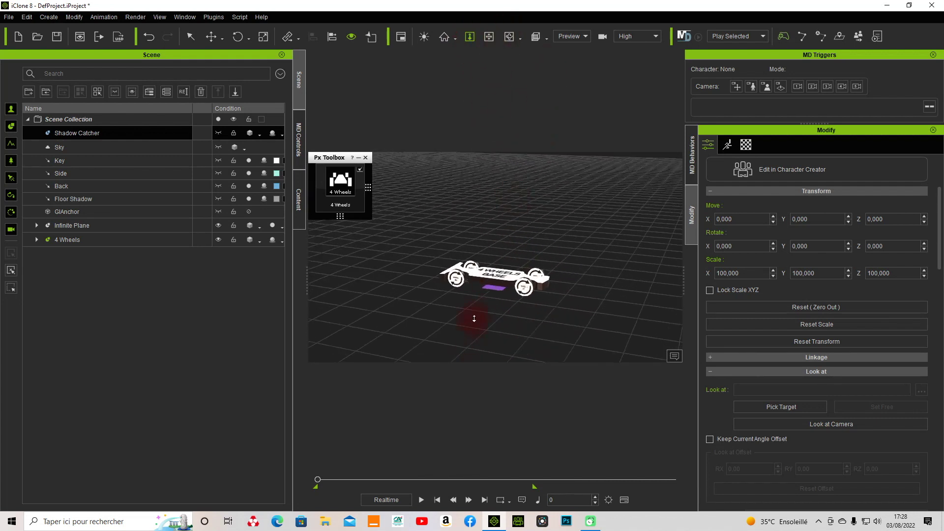
{"action": "left_click_drag", "start_coordinate": [474, 319], "coordinate": [489, 270]}
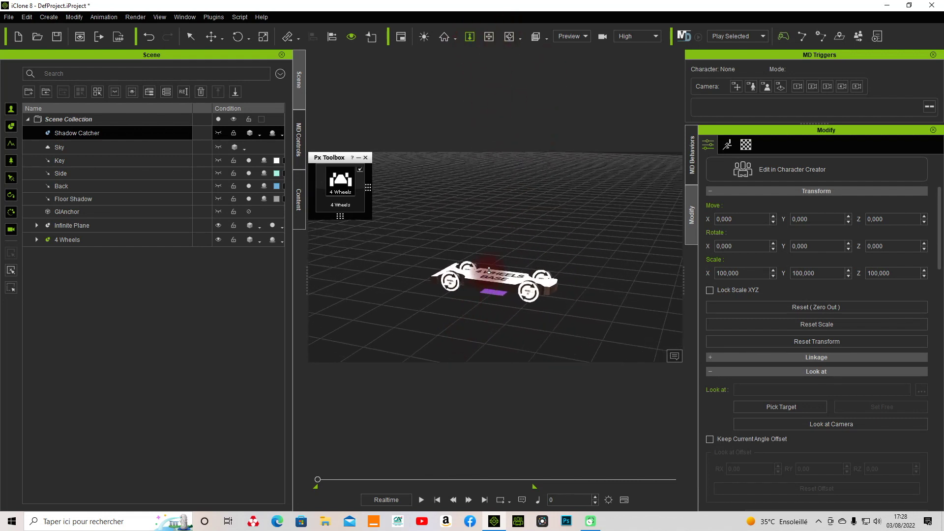
{"action": "left_click", "coordinate": [300, 204]}
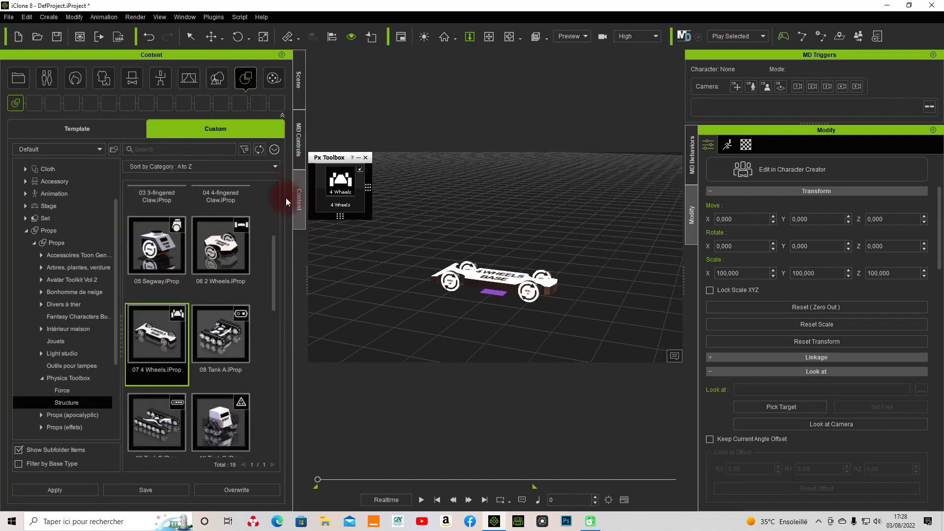
{"action": "scroll", "coordinate": [57, 415], "scroll_direction": "down", "scroll_amount": 3}
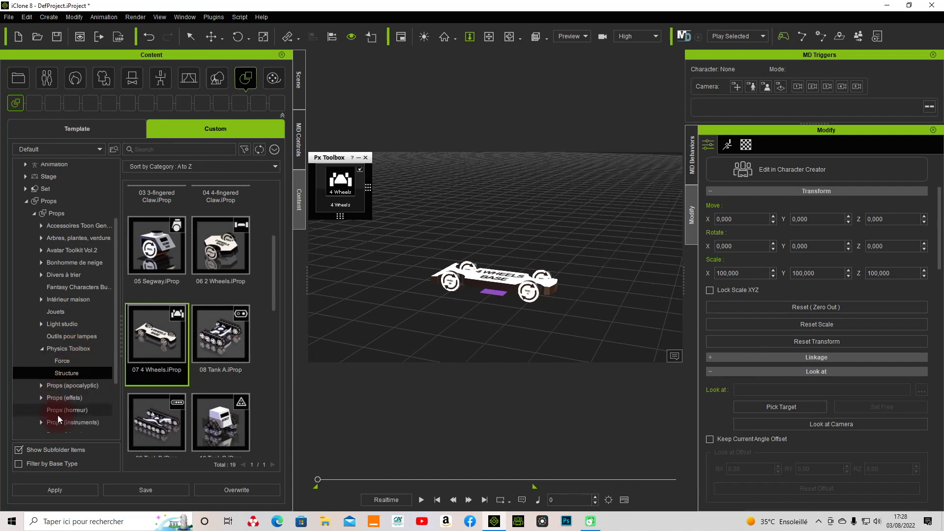
{"action": "left_click", "coordinate": [64, 380]}
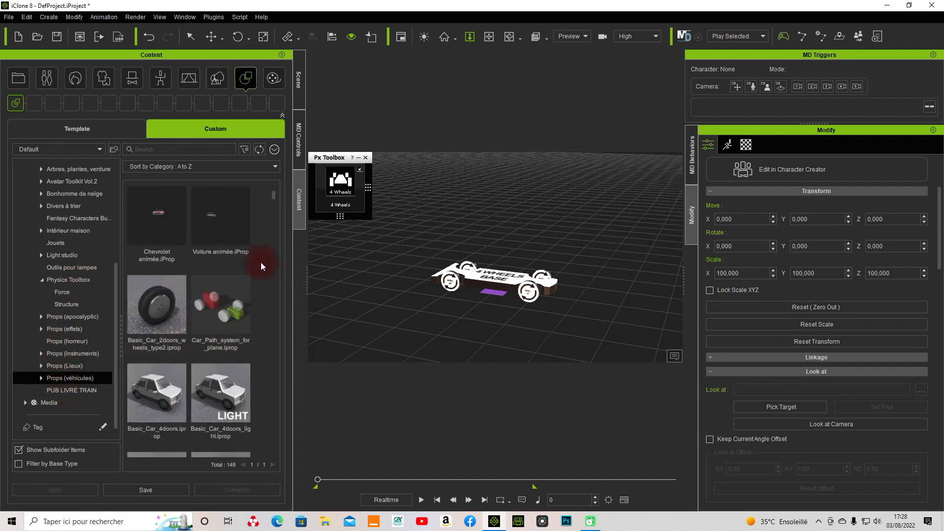
{"action": "left_click_drag", "start_coordinate": [273, 198], "coordinate": [276, 220]}
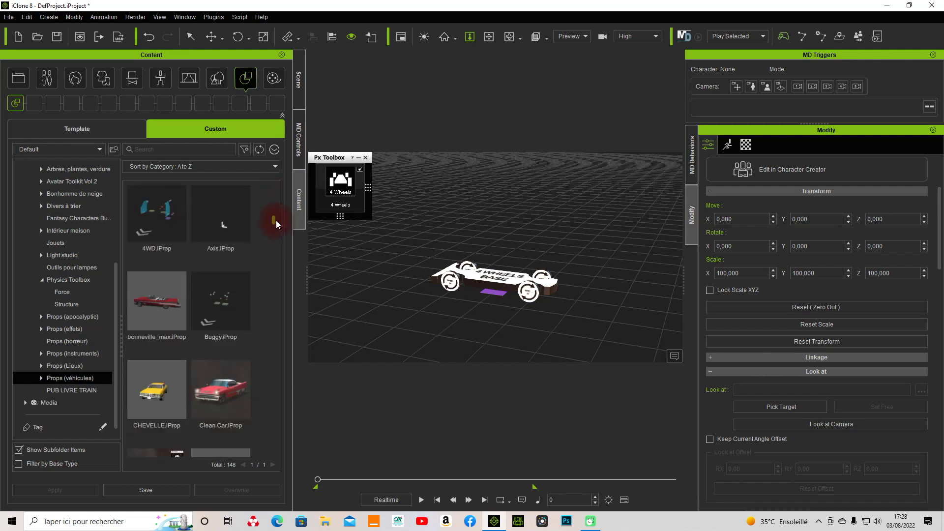
{"action": "left_click_drag", "start_coordinate": [223, 397], "coordinate": [533, 226]}
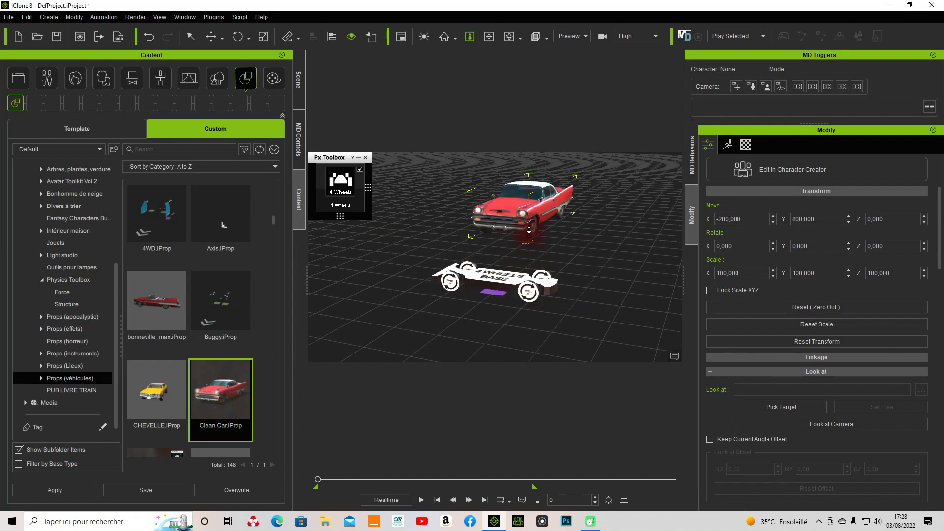
Rotate the Clean Car to 90 degrees on Z so it faces the same way as the wheel base
{"action": "key", "text": "e"}
{"action": "left_click_drag", "start_coordinate": [526, 231], "coordinate": [571, 229]}
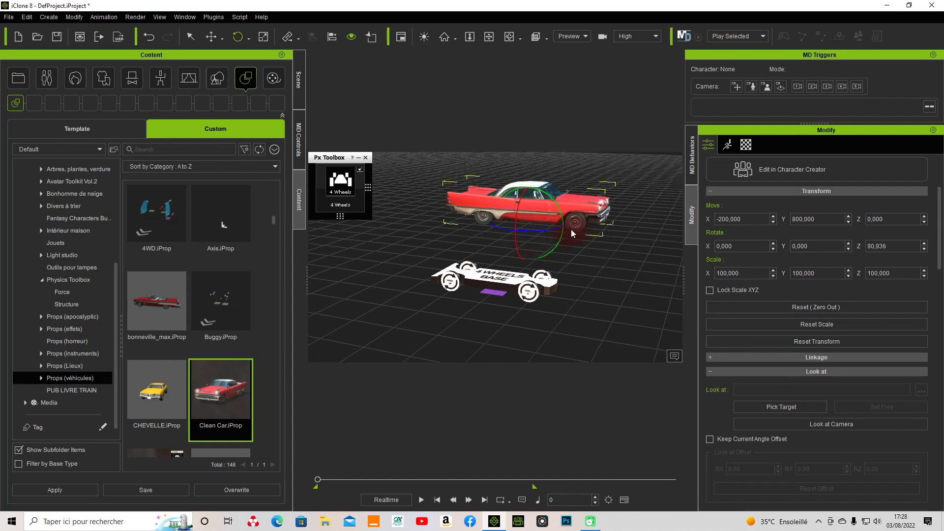
{"action": "double_click", "coordinate": [891, 246]}
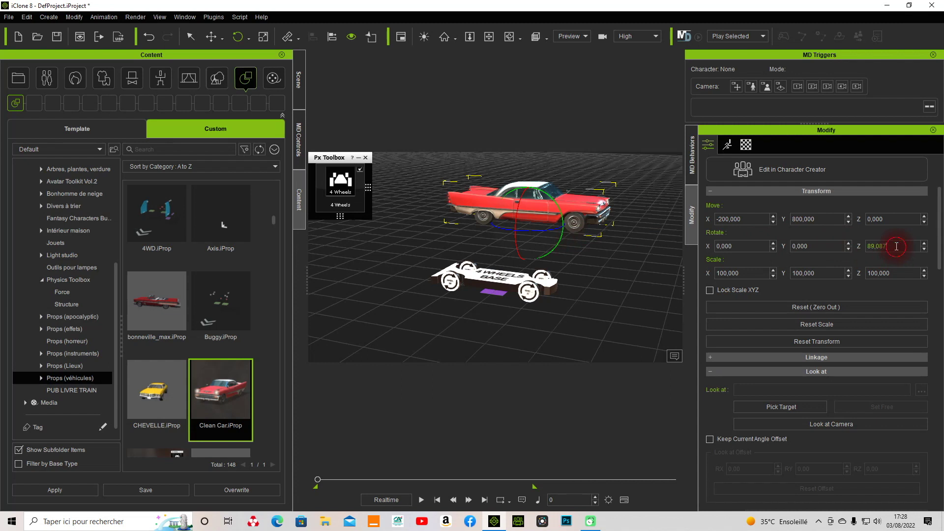
{"action": "type", "text": "90"}
{"action": "key", "text": "Return"}
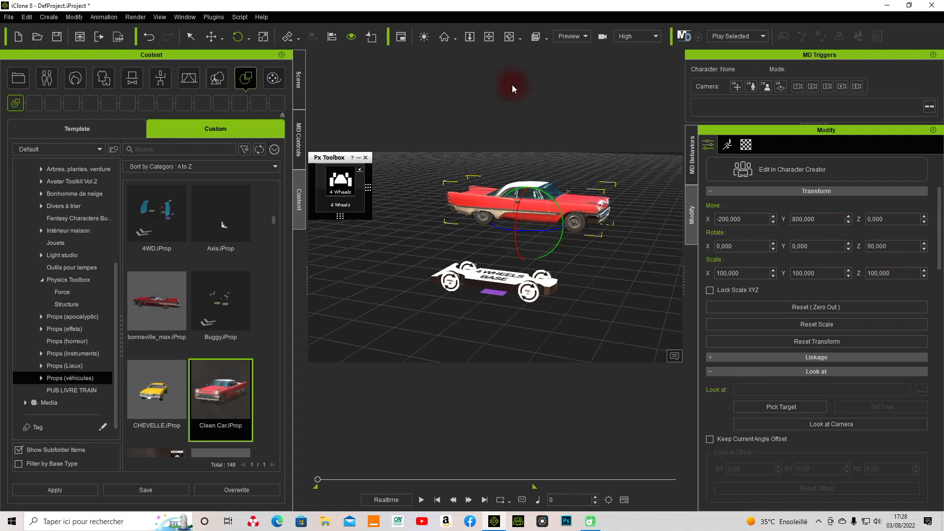
Move the Clean Car over the 4 Wheels base, to about X -101.4 and Y 7.7
{"action": "left_click", "coordinate": [509, 37]}
{"action": "right_click_drag", "start_coordinate": [621, 294], "coordinate": [373, 311]}
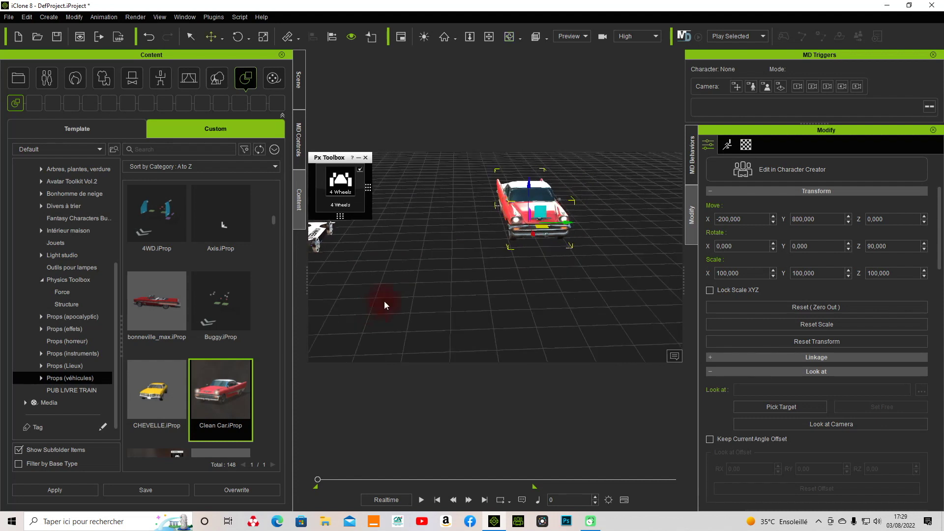
{"action": "left_click_drag", "start_coordinate": [576, 224], "coordinate": [564, 251]}
{"action": "left_click", "coordinate": [489, 37]}
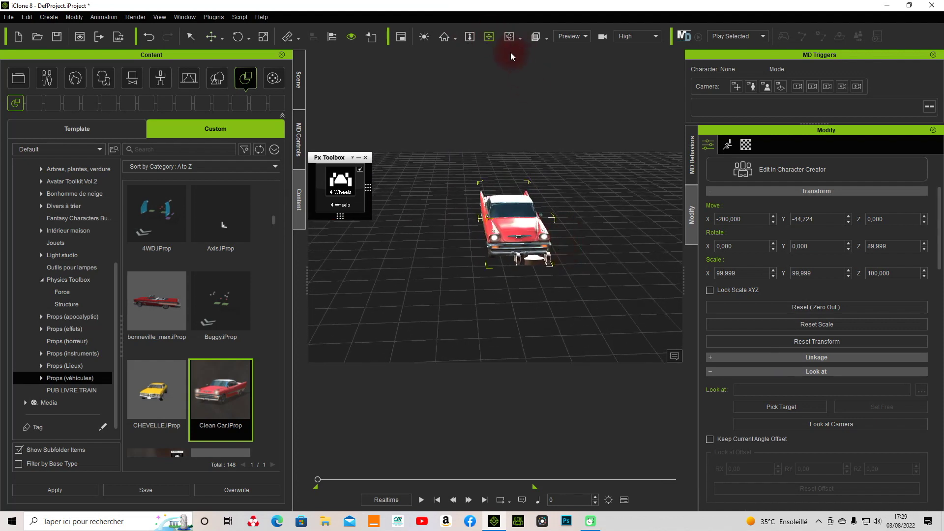
{"action": "left_click", "coordinate": [509, 36]}
{"action": "left_click_drag", "start_coordinate": [564, 201], "coordinate": [559, 238]}
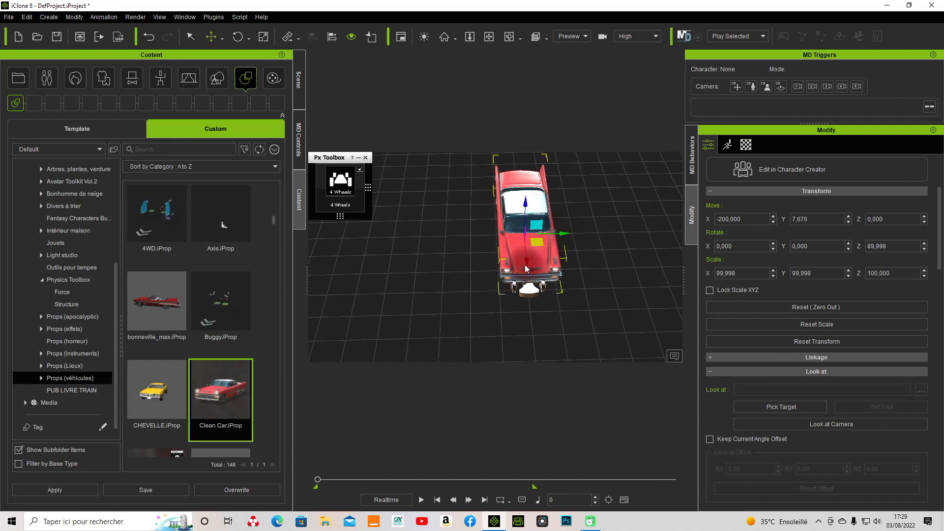
{"action": "left_click_drag", "start_coordinate": [525, 268], "coordinate": [529, 286]}
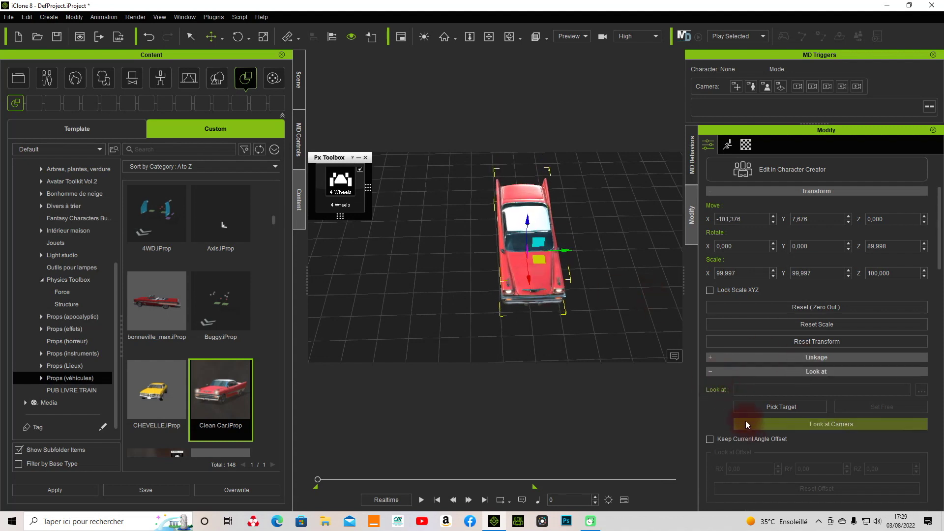
Save the project under the new name "test chevrolet"
{"action": "left_click", "coordinate": [13, 22]}
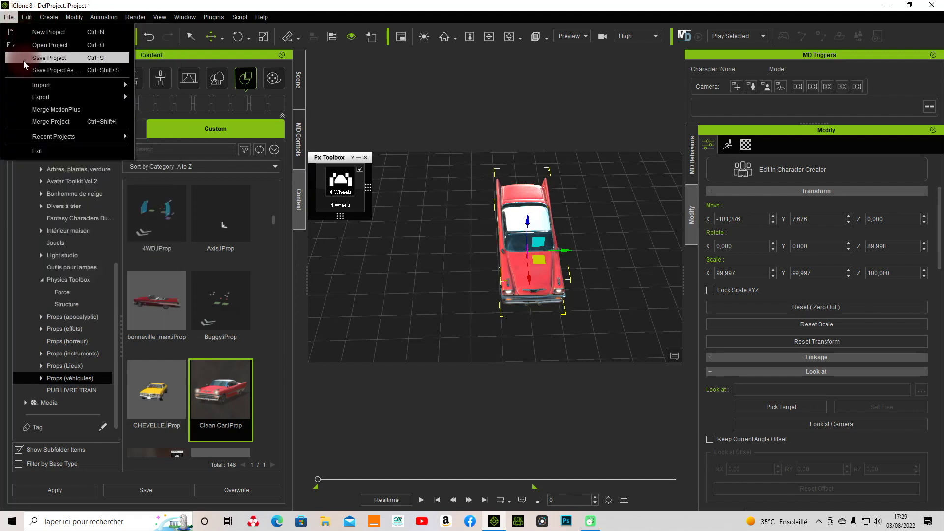
{"action": "left_click", "coordinate": [25, 74]}
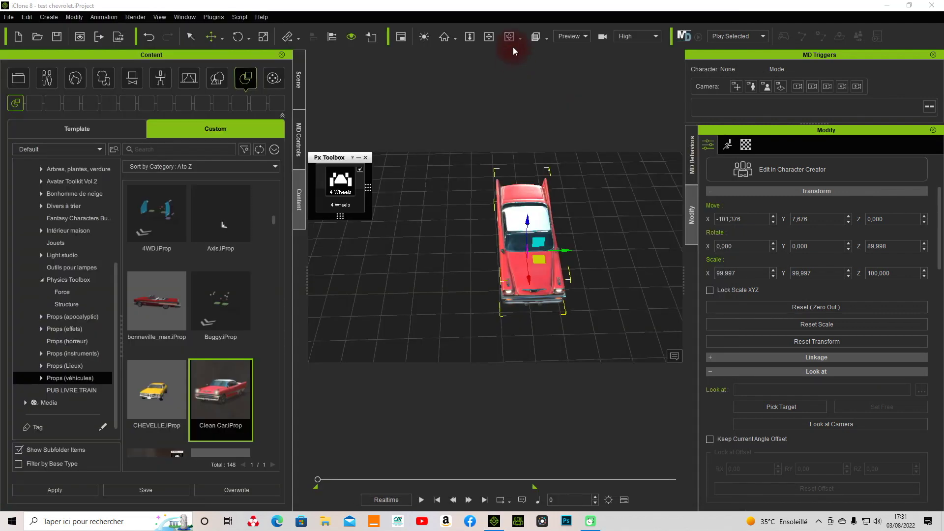
Scale the 4 Wheels base uniformly to about 156.5 and move it to about X -60.7 beneath the Clean Car
{"action": "left_click", "coordinate": [509, 40]}
{"action": "left_click_drag", "start_coordinate": [545, 319], "coordinate": [569, 166]}
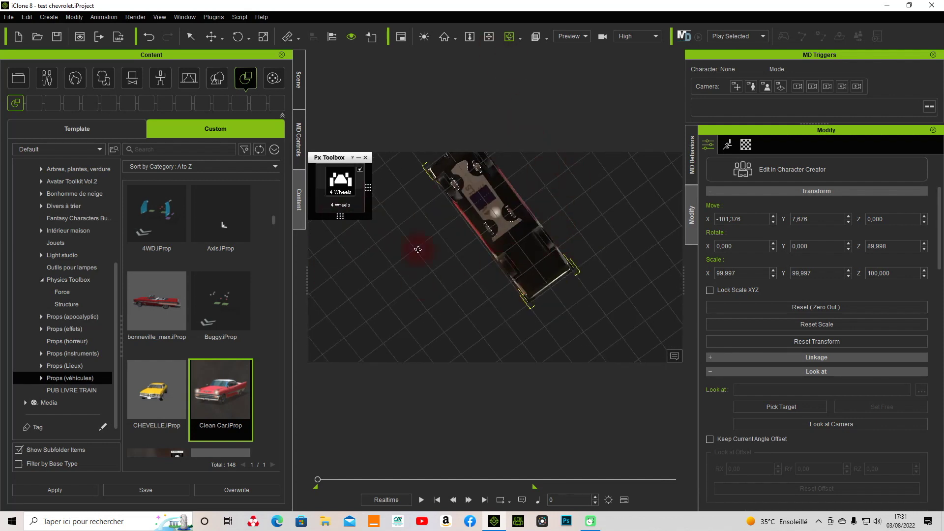
{"action": "left_click", "coordinate": [509, 36]}
{"action": "left_click_drag", "start_coordinate": [492, 319], "coordinate": [748, 143]}
{"action": "left_click_drag", "start_coordinate": [529, 343], "coordinate": [649, 183]}
{"action": "left_click", "coordinate": [493, 225]}
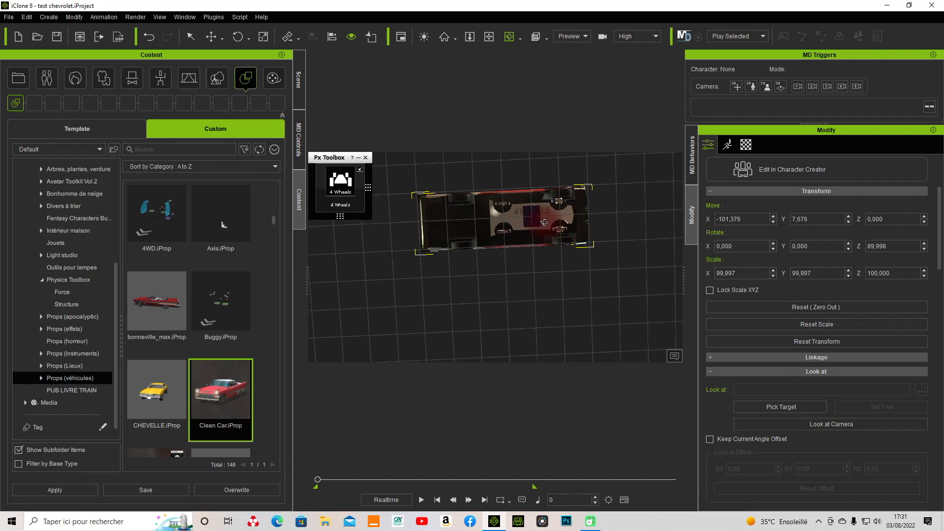
{"action": "left_click", "coordinate": [545, 222]}
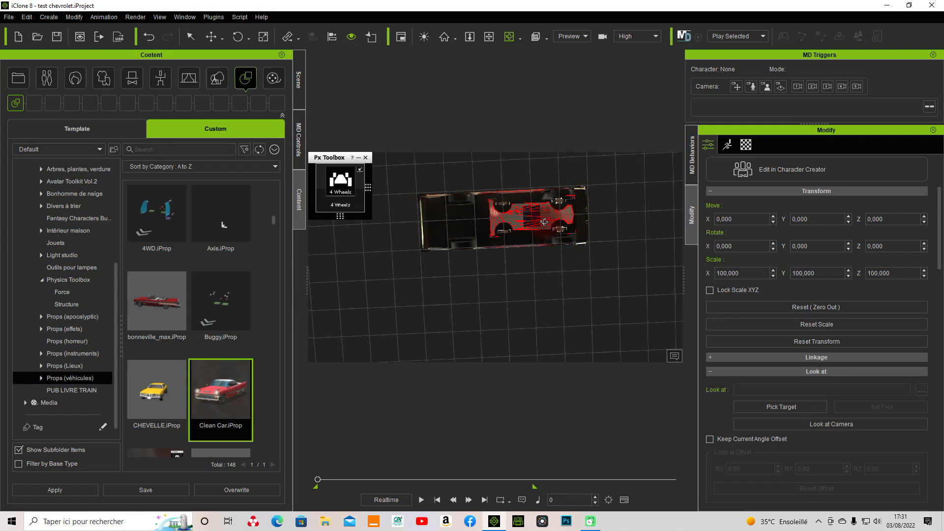
{"action": "key", "text": "r"}
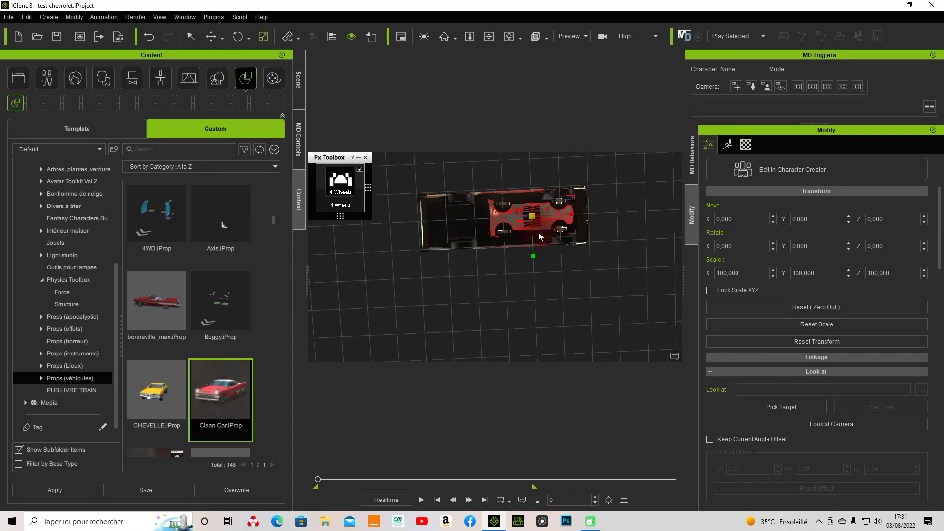
{"action": "left_click_drag", "start_coordinate": [531, 217], "coordinate": [517, 172]}
{"action": "key", "text": "w"}
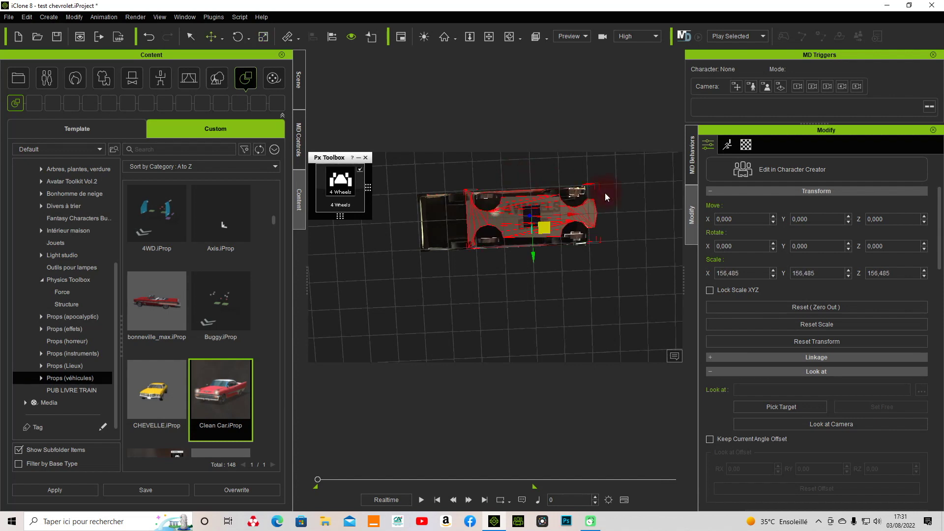
{"action": "left_click_drag", "start_coordinate": [570, 215], "coordinate": [554, 217]}
Enlarge the 4 Wheels base uniformly to about 180.5 so its wheels approach the size and spacing of the car's wheels
{"action": "left_click", "coordinate": [471, 37]}
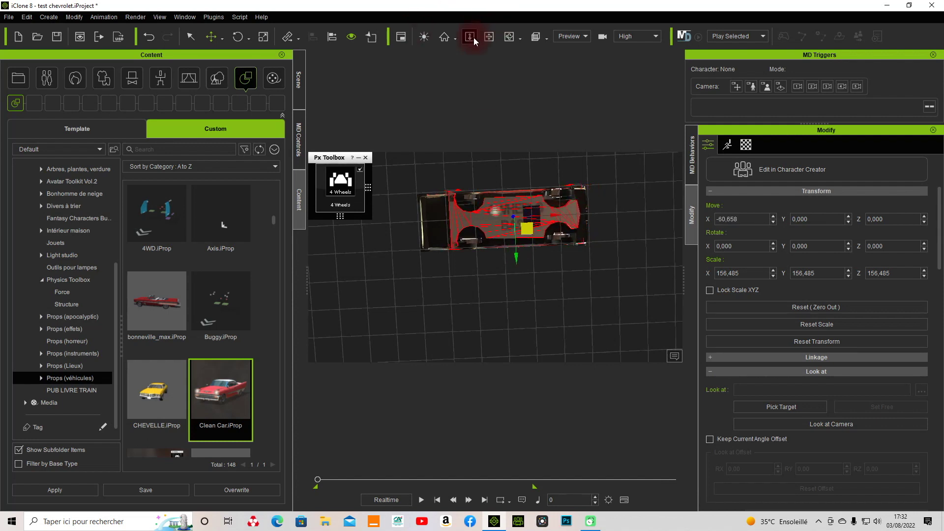
{"action": "left_click_drag", "start_coordinate": [480, 278], "coordinate": [480, 95]}
{"action": "left_click", "coordinate": [488, 37]}
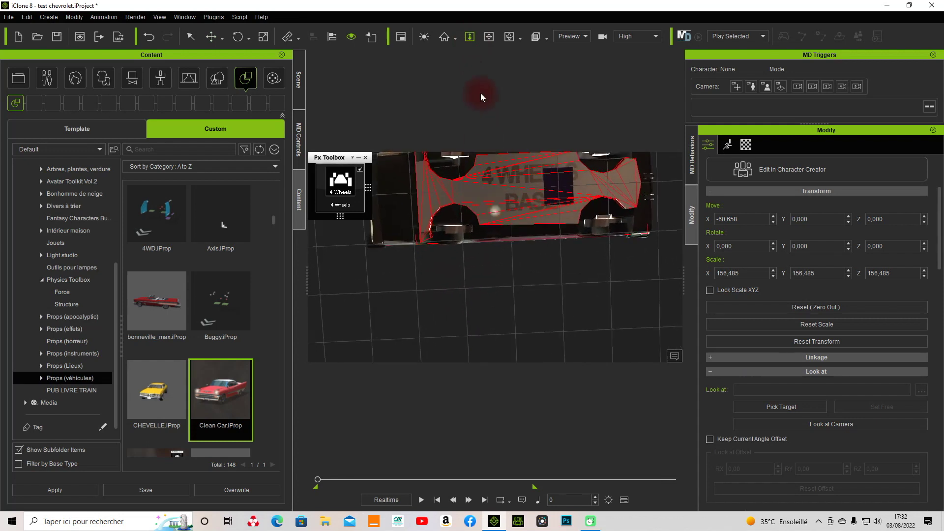
{"action": "left_click_drag", "start_coordinate": [498, 232], "coordinate": [500, 314]}
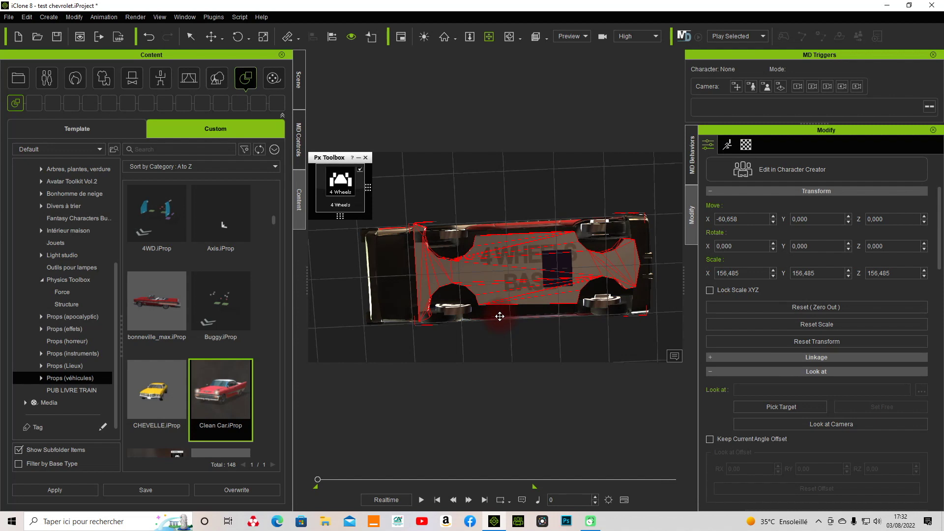
{"action": "key", "text": "w"}
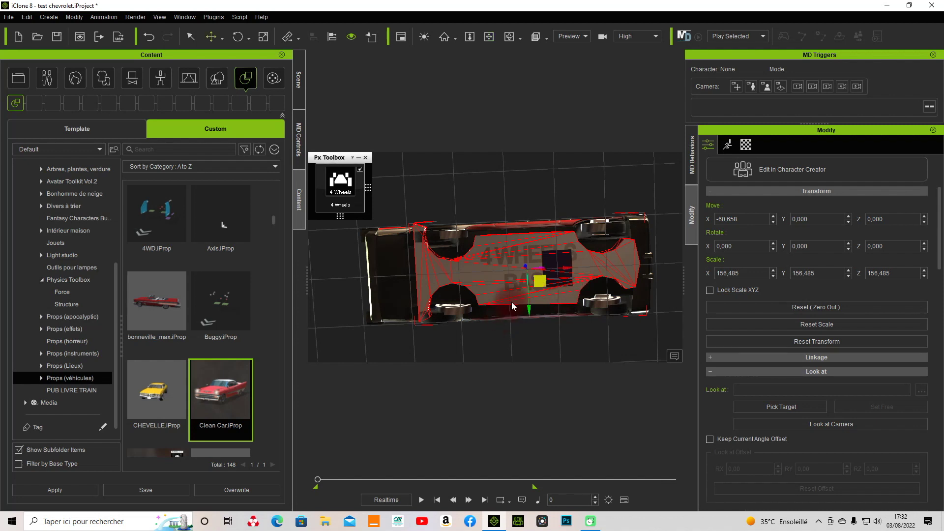
{"action": "key", "text": "r"}
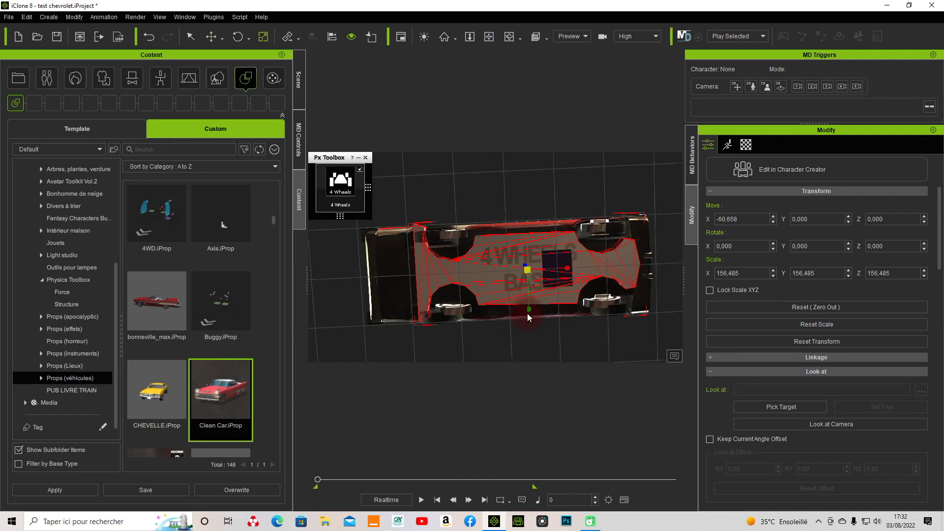
{"action": "left_click_drag", "start_coordinate": [526, 268], "coordinate": [576, 309]}
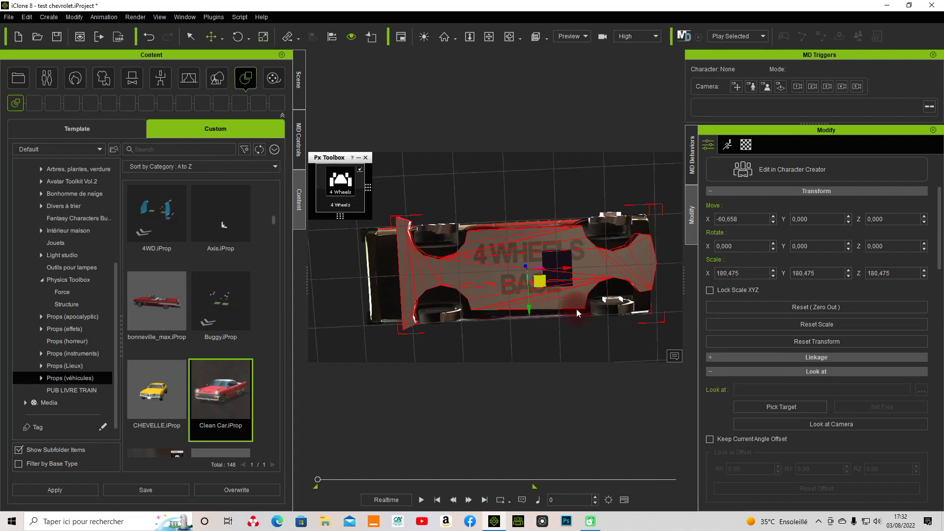
Move the 4 Wheels base to about X -76.4 and Y -0.8 to line its wheels up with the car's
{"action": "left_click_drag", "start_coordinate": [571, 270], "coordinate": [558, 270]}
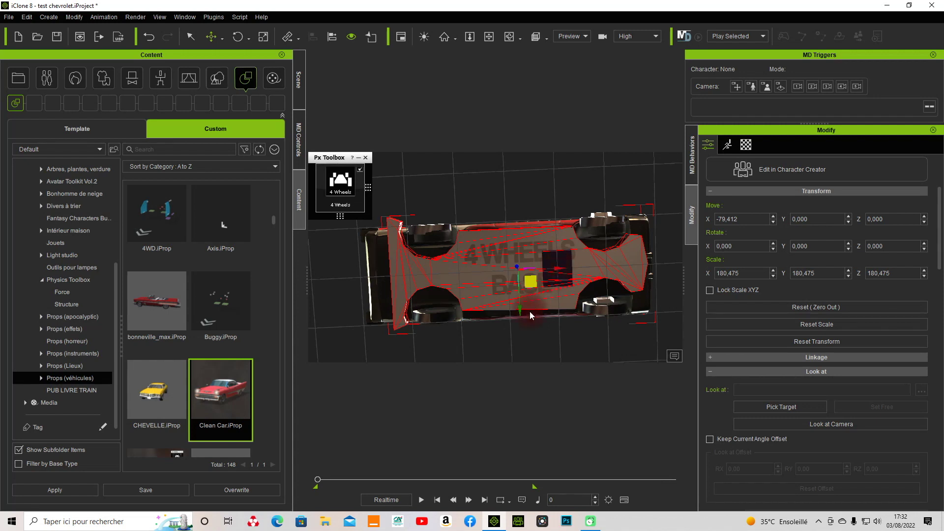
{"action": "left_click_drag", "start_coordinate": [519, 309], "coordinate": [524, 314]}
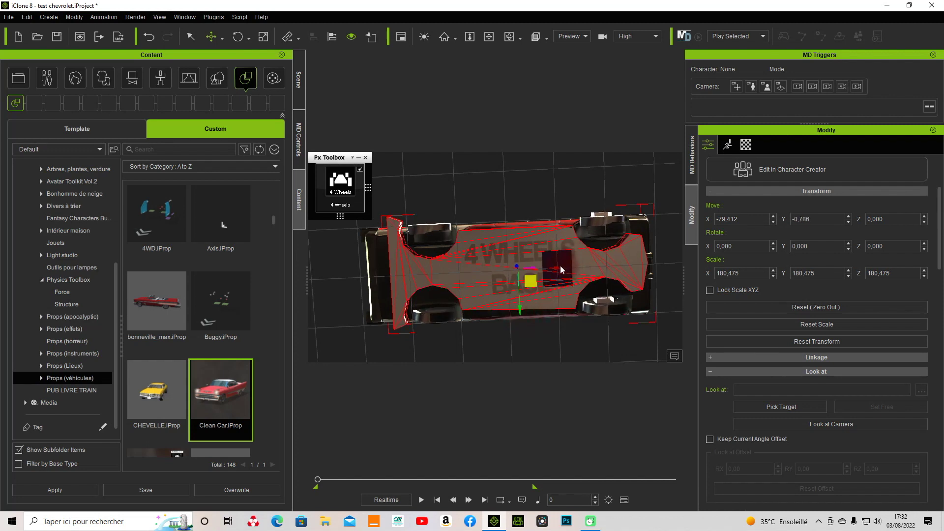
{"action": "left_click_drag", "start_coordinate": [559, 267], "coordinate": [561, 268]}
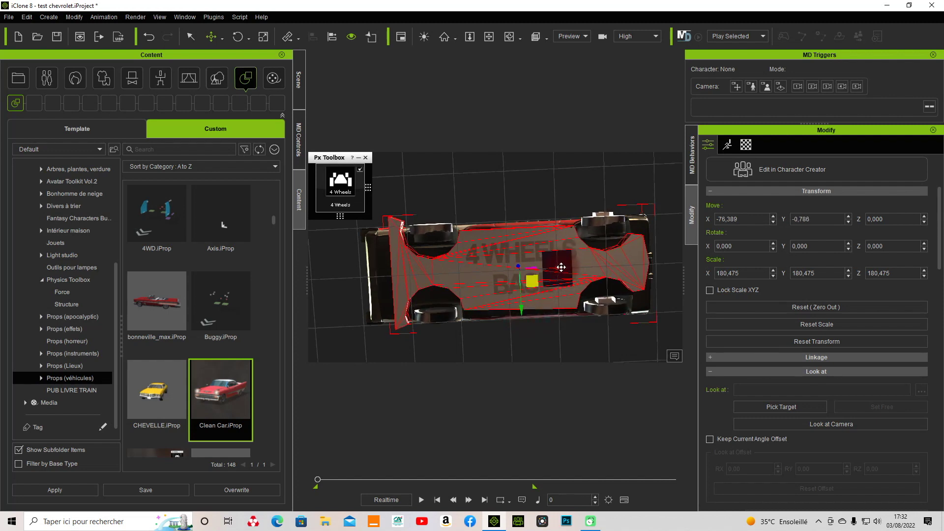
{"action": "left_click", "coordinate": [530, 341]}
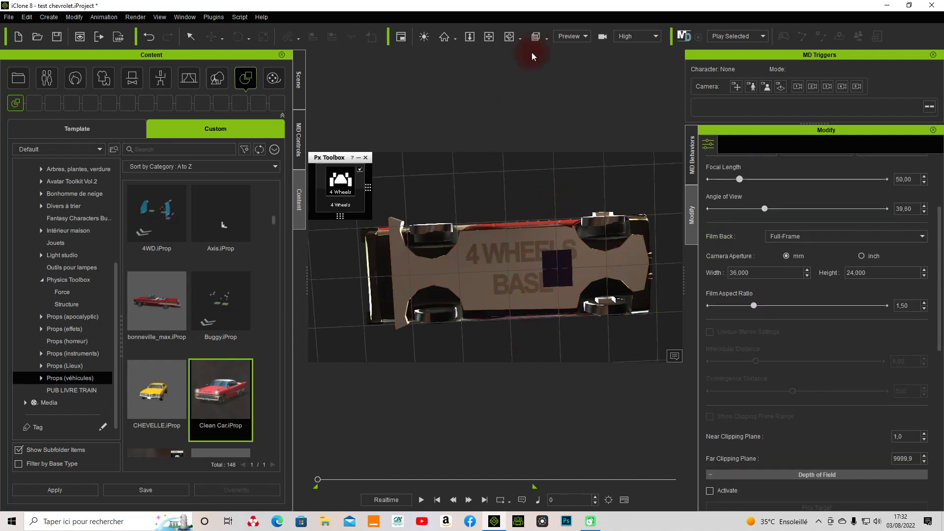
Center the 4 Wheels base across the car's width by moving it to about Y 5.9
{"action": "left_click", "coordinate": [510, 36]}
{"action": "right_click_drag", "start_coordinate": [500, 261], "coordinate": [571, 237]}
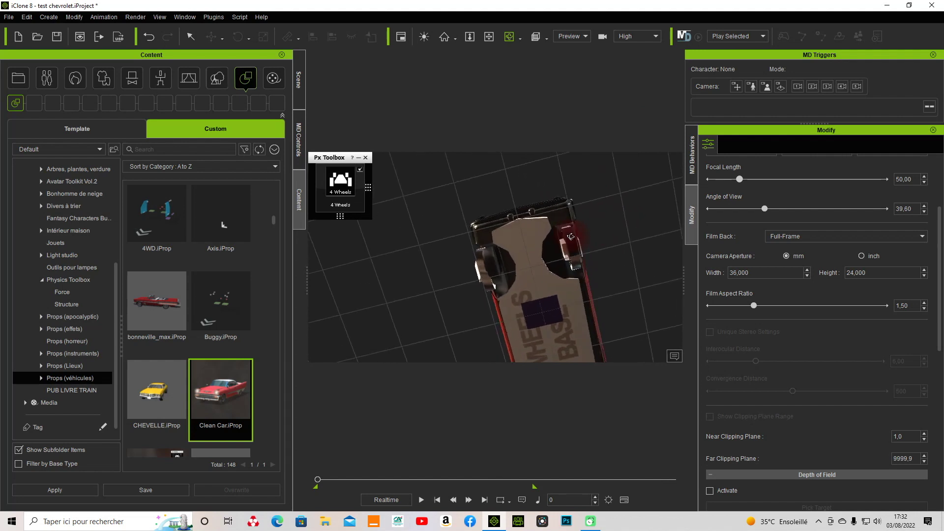
{"action": "left_click", "coordinate": [564, 336]}
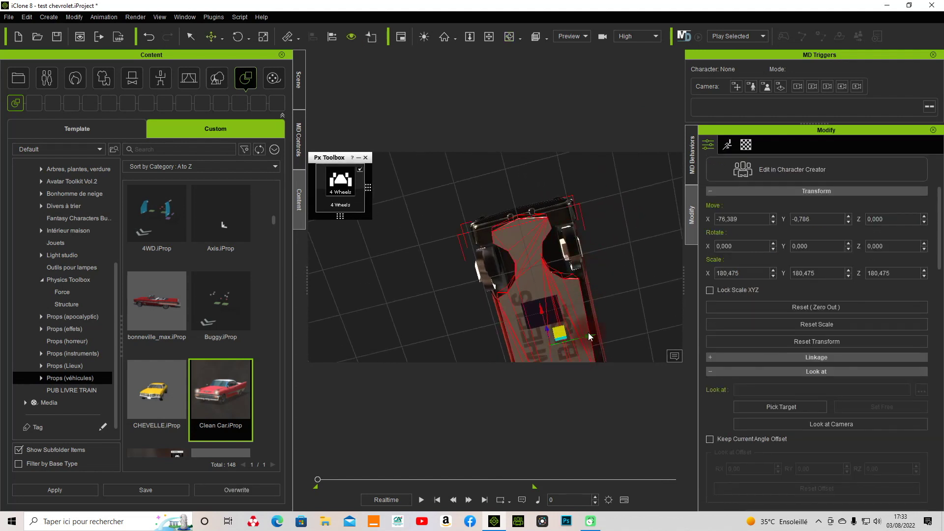
{"action": "left_click_drag", "start_coordinate": [593, 337], "coordinate": [595, 336]}
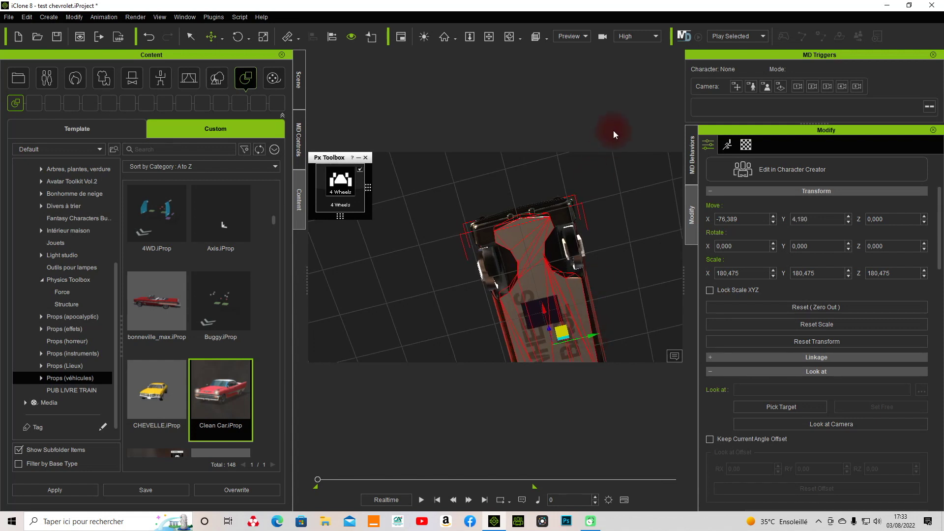
{"action": "left_click", "coordinate": [510, 37]}
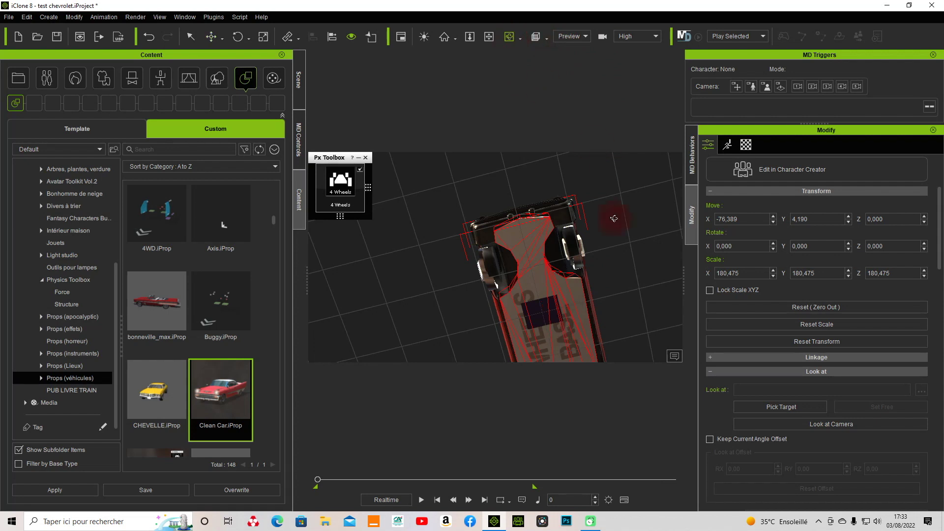
{"action": "right_click_drag", "start_coordinate": [494, 312], "coordinate": [466, 214]}
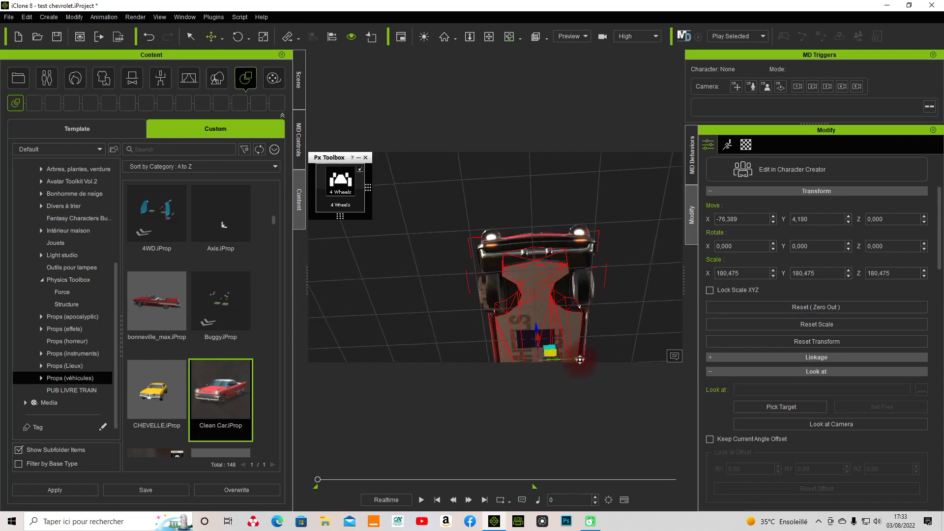
{"action": "left_click_drag", "start_coordinate": [580, 359], "coordinate": [581, 357]}
Separate the two props by moving the 4 Wheels base to about Y 342.5 and the Clean Car to about Y -436.5
{"action": "left_click", "coordinate": [509, 36]}
{"action": "right_click_drag", "start_coordinate": [516, 161], "coordinate": [238, 304]}
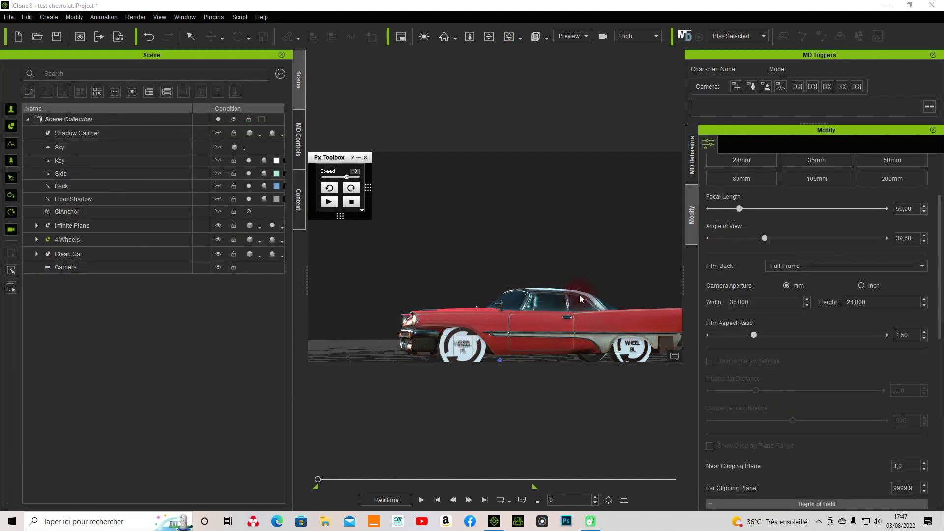
{"action": "left_click", "coordinate": [510, 36]}
{"action": "left_click_drag", "start_coordinate": [557, 233], "coordinate": [616, 346]}
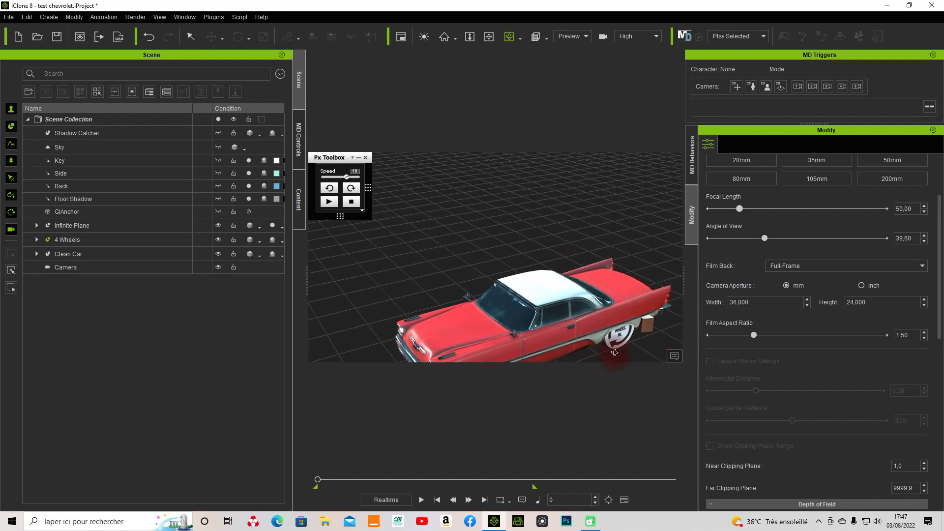
{"action": "left_click", "coordinate": [489, 37]}
{"action": "left_click_drag", "start_coordinate": [563, 326], "coordinate": [537, 250]}
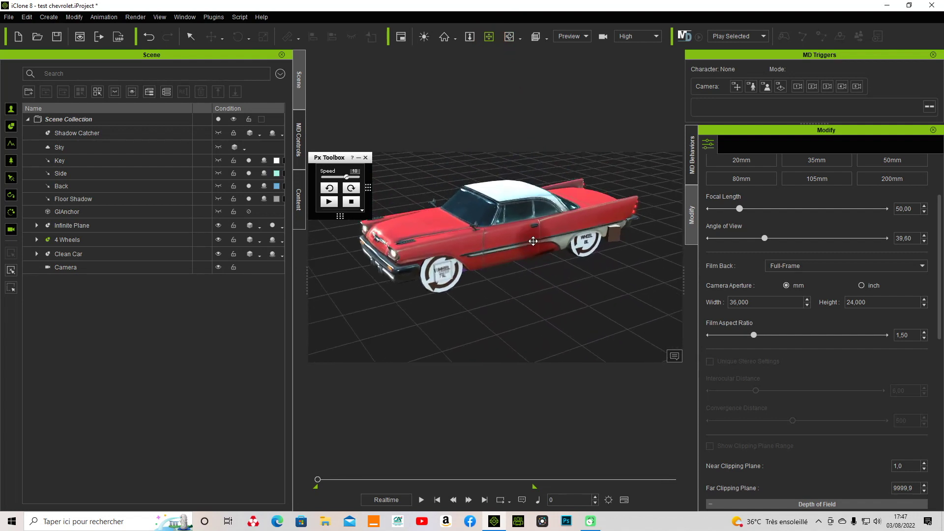
{"action": "left_click", "coordinate": [73, 240]}
{"action": "key", "text": "w"}
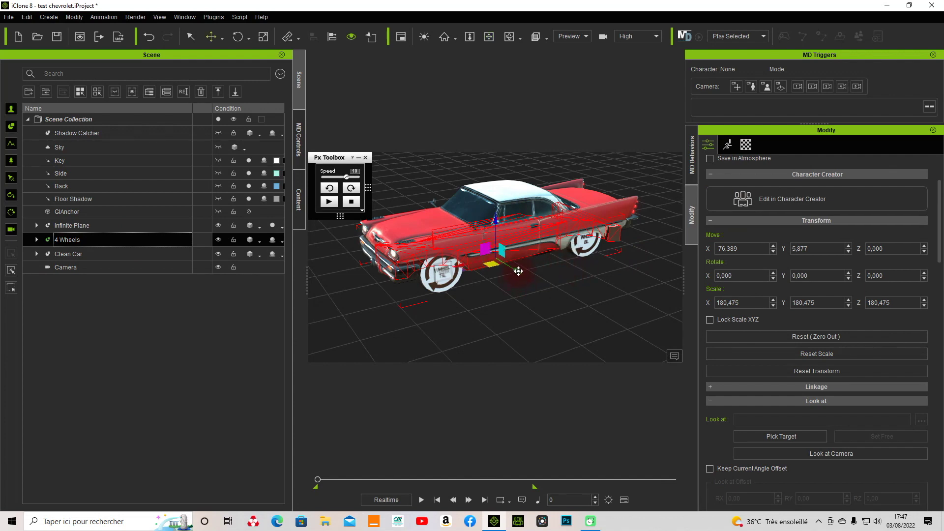
{"action": "left_click_drag", "start_coordinate": [518, 271], "coordinate": [626, 400]}
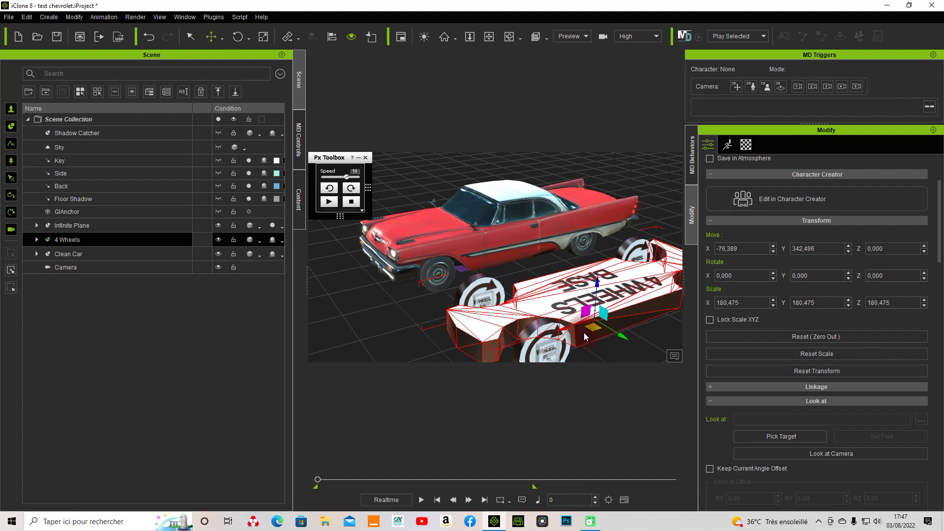
{"action": "left_click", "coordinate": [503, 234]}
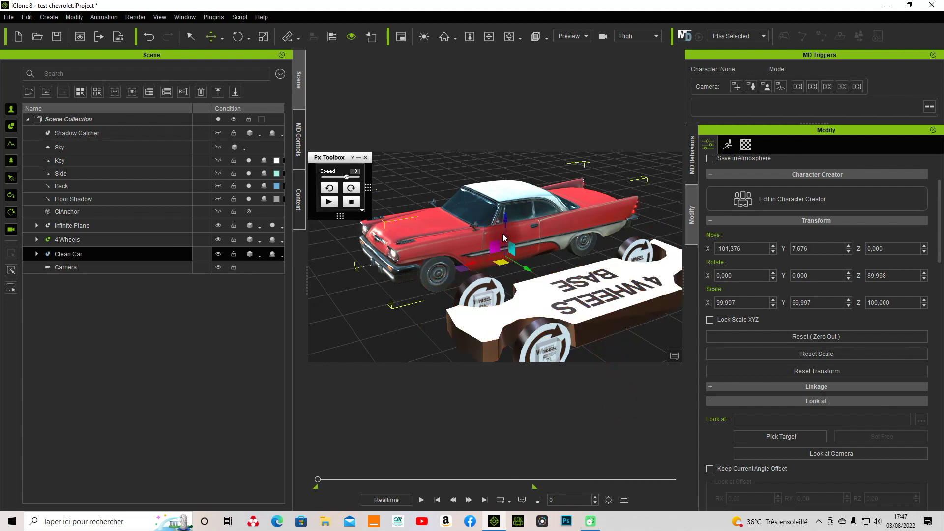
{"action": "left_click_drag", "start_coordinate": [527, 270], "coordinate": [437, 163]}
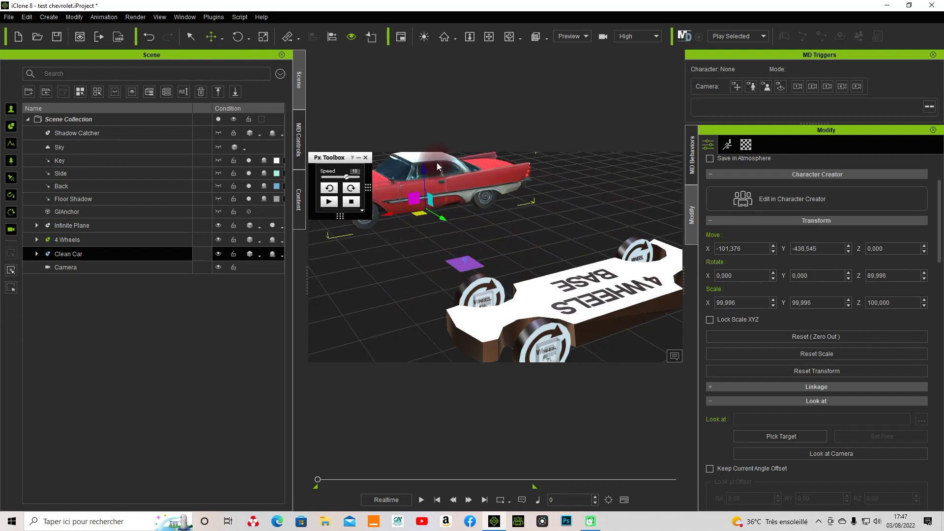
Detach Wheels_BL, Wheels_FL, Wheels_FR and Wheels_BR from the Clean Car
{"action": "left_click", "coordinate": [37, 254]}
{"action": "left_click", "coordinate": [94, 268]}
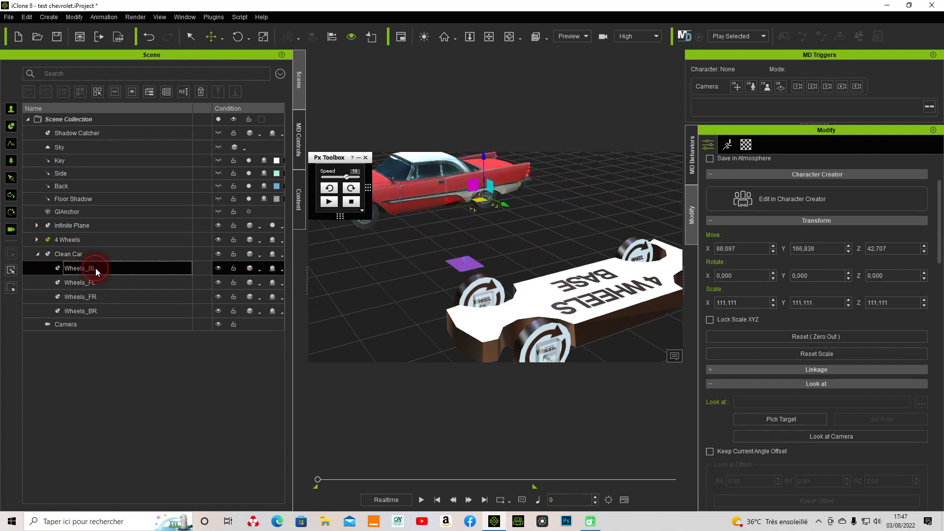
{"action": "left_click", "coordinate": [99, 311], "text": "shift"}
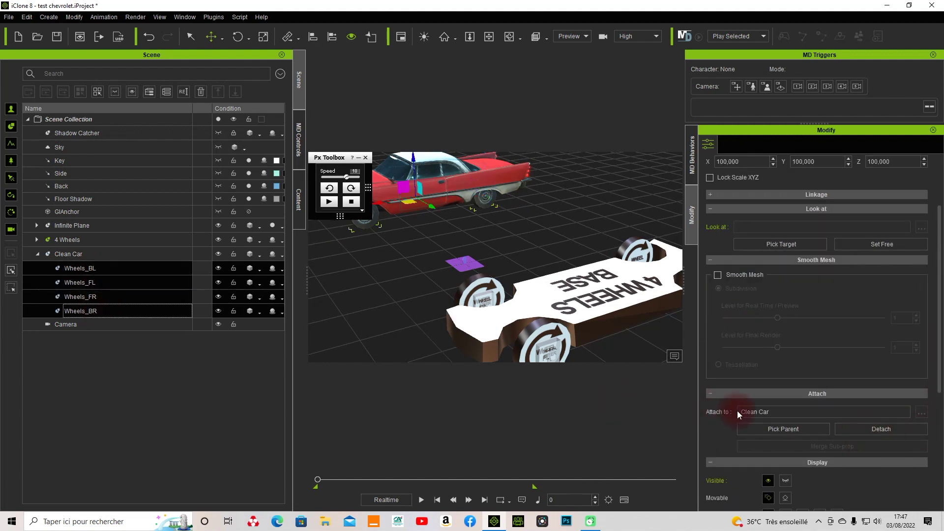
{"action": "left_click", "coordinate": [890, 431]}
{"action": "left_click", "coordinate": [445, 379]}
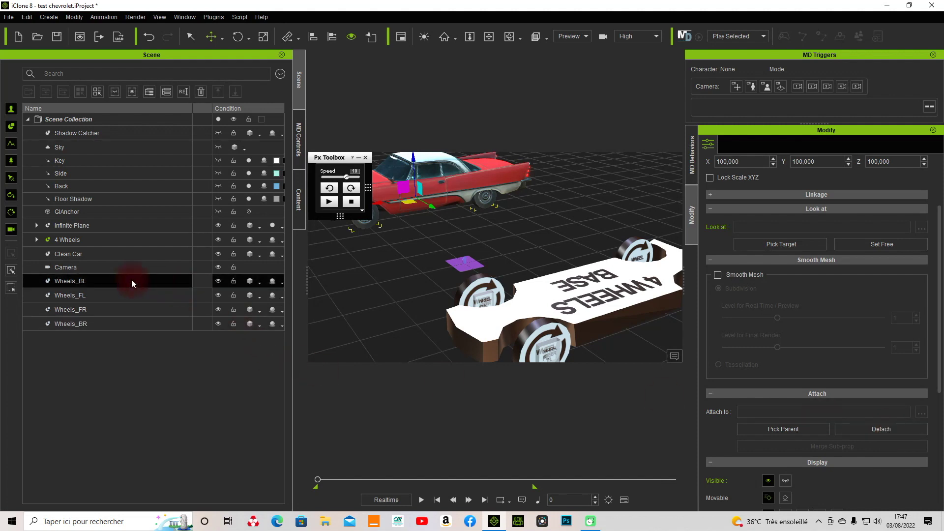
Move the four detached car wheels together along Y into the space between the car body and the 4 Wheels base
{"action": "left_click", "coordinate": [99, 281]}
{"action": "left_click", "coordinate": [117, 323], "text": "shift"}
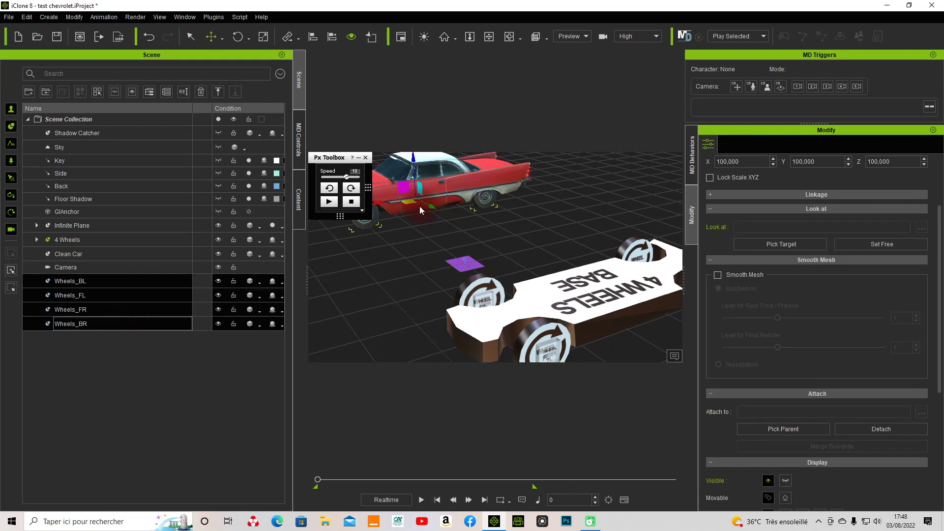
{"action": "left_click_drag", "start_coordinate": [430, 205], "coordinate": [534, 304]}
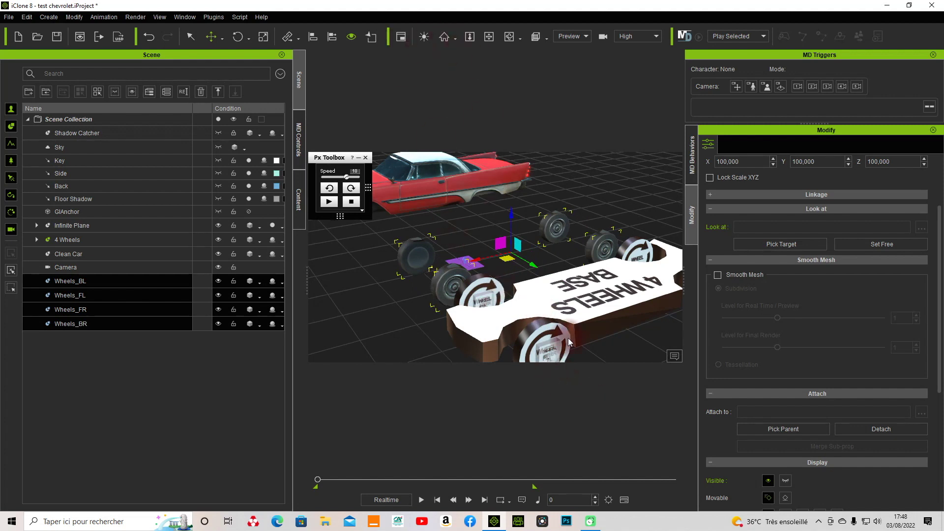
Align Wheels_FL to the front-left steering wheel of the 4 Wheels base on Move X, Y and Z, using the pivot as reference
{"action": "left_click", "coordinate": [522, 42]}
{"action": "left_click", "coordinate": [539, 54]}
{"action": "left_click_drag", "start_coordinate": [512, 310], "coordinate": [612, 270]}
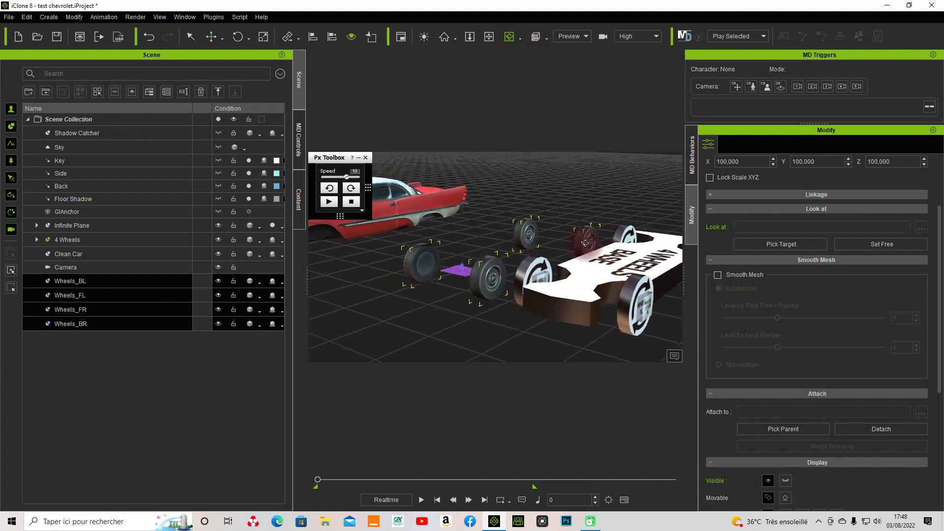
{"action": "left_click", "coordinate": [350, 198]}
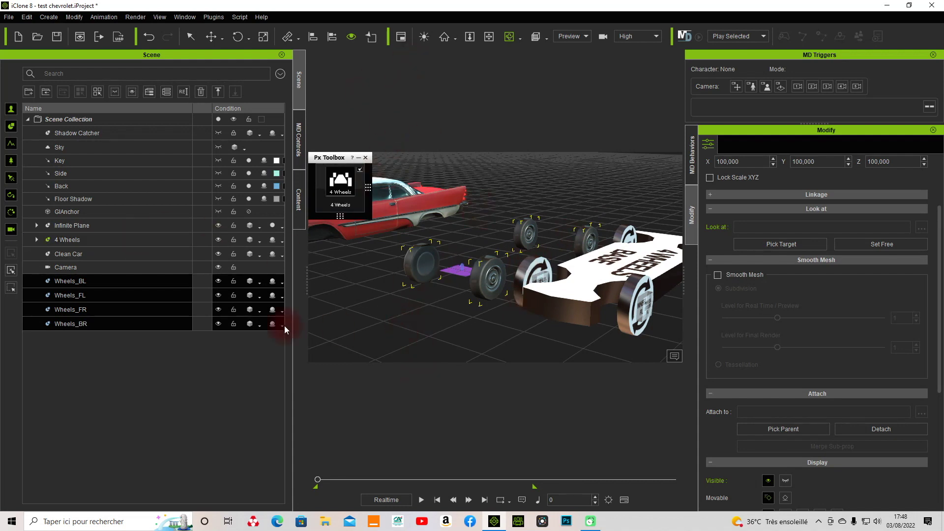
{"action": "left_click", "coordinate": [476, 284]}
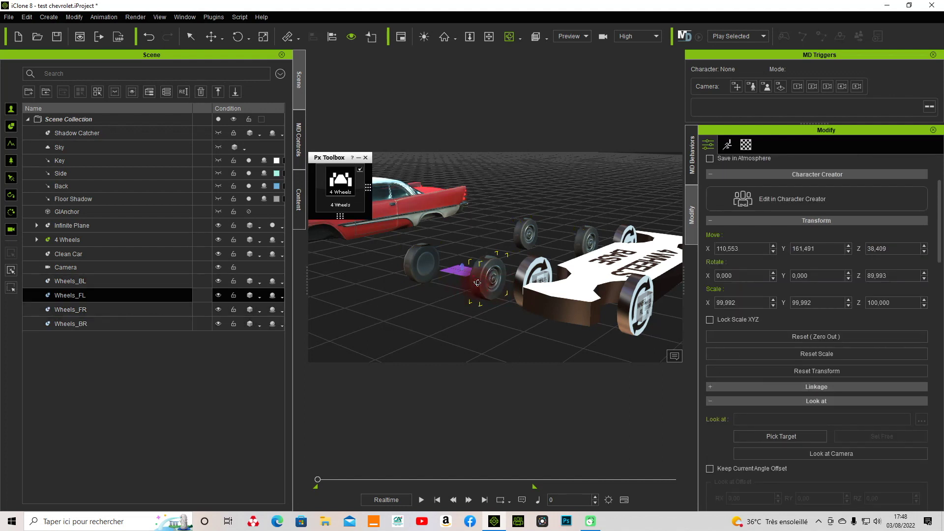
{"action": "left_click", "coordinate": [144, 299]}
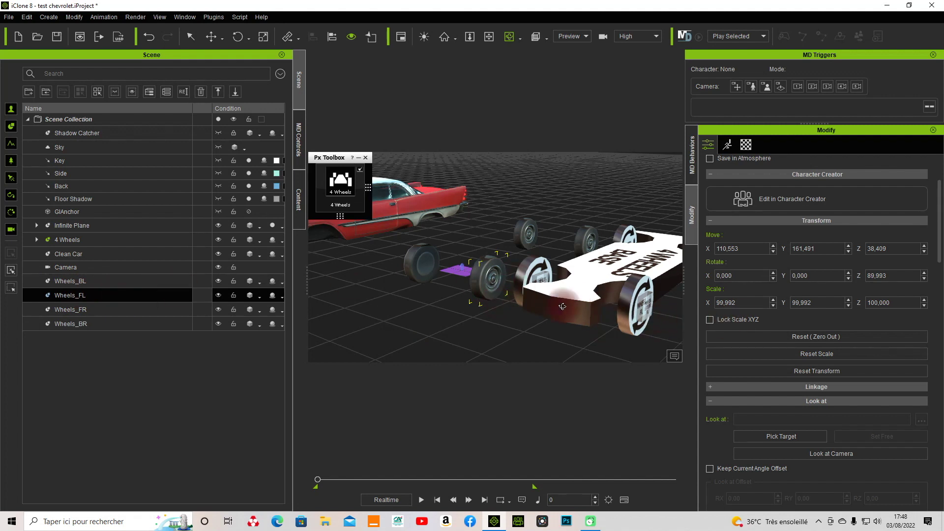
{"action": "right_click", "coordinate": [477, 282]}
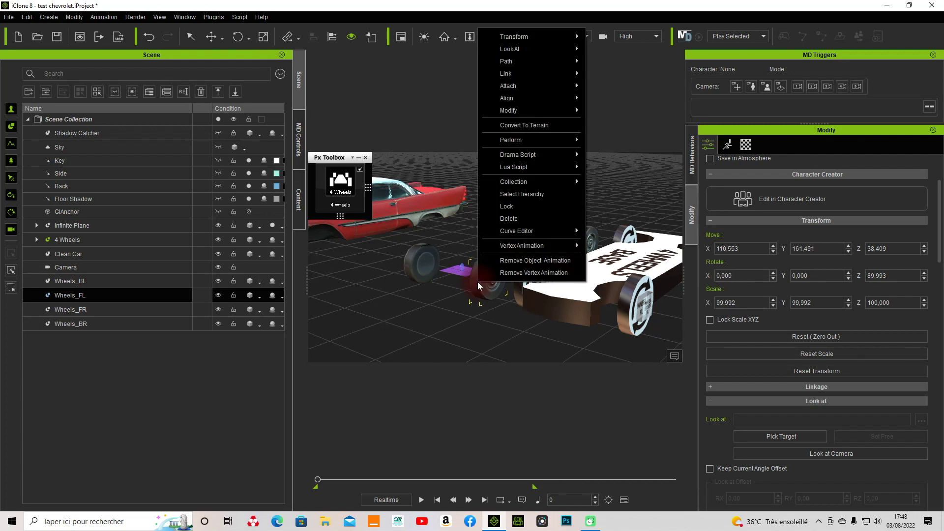
{"action": "mouse_move", "coordinate": [514, 97]}
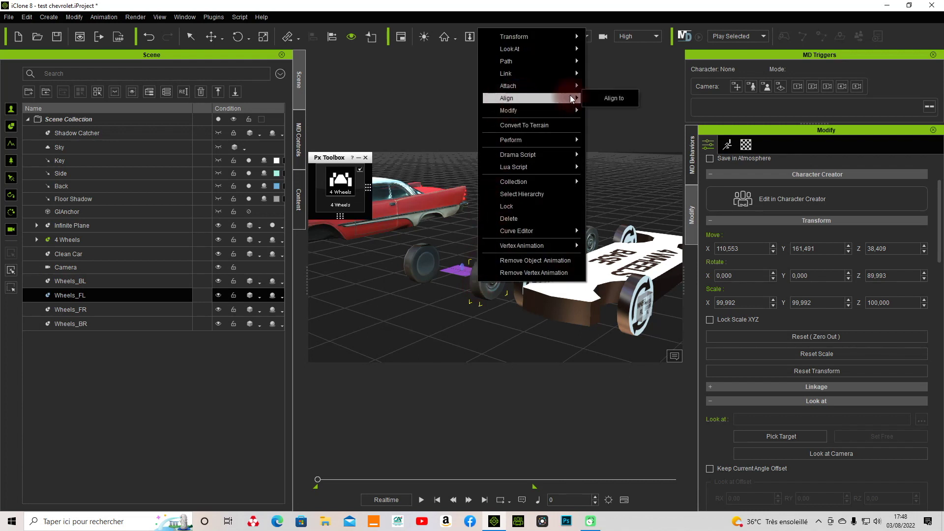
{"action": "left_click", "coordinate": [598, 98]}
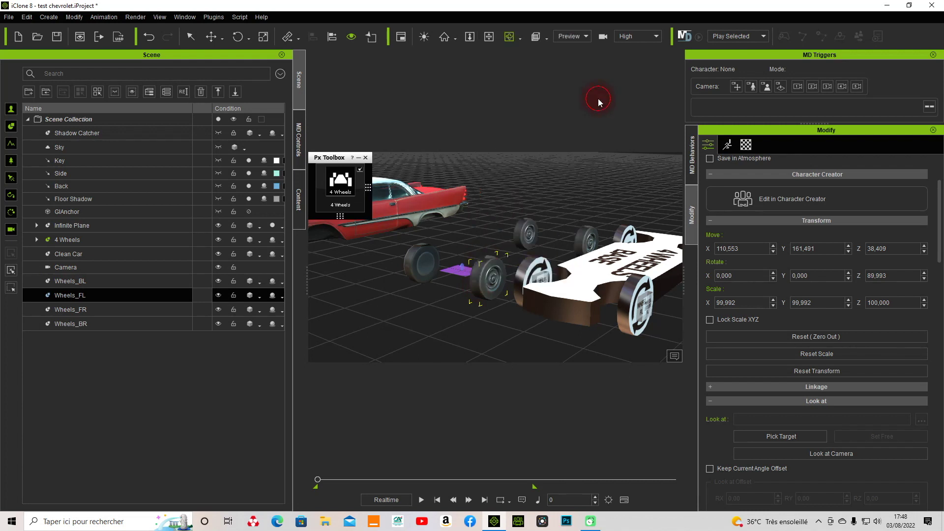
{"action": "left_click", "coordinate": [629, 296]}
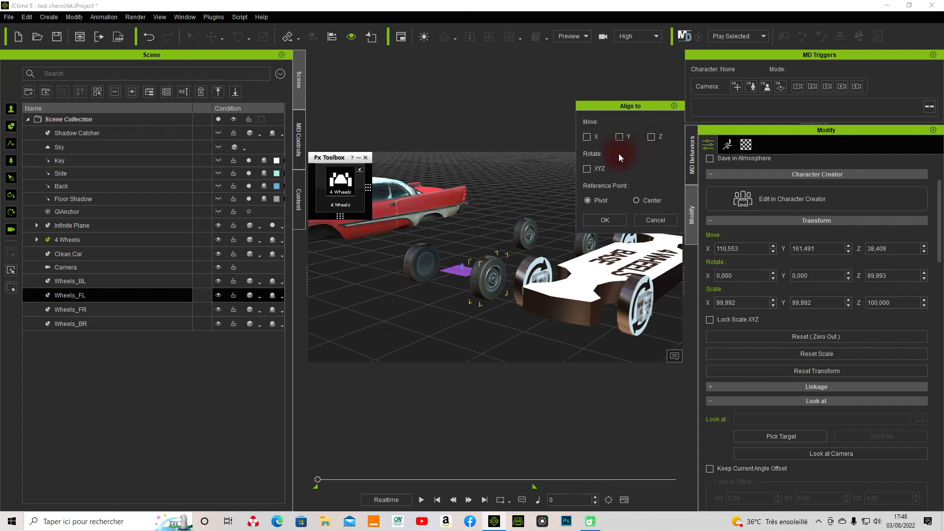
{"action": "left_click", "coordinate": [587, 137]}
{"action": "left_click", "coordinate": [620, 137]}
{"action": "left_click", "coordinate": [651, 138]}
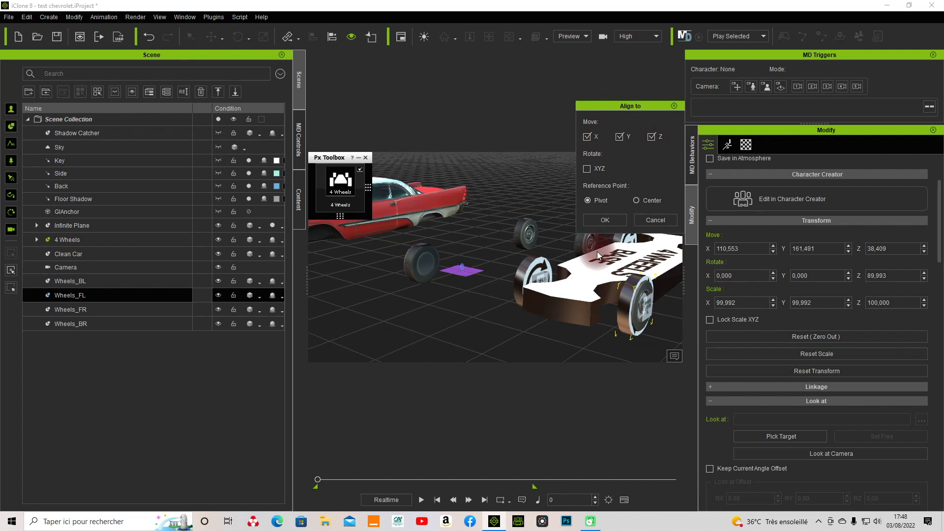
{"action": "left_click", "coordinate": [604, 222]}
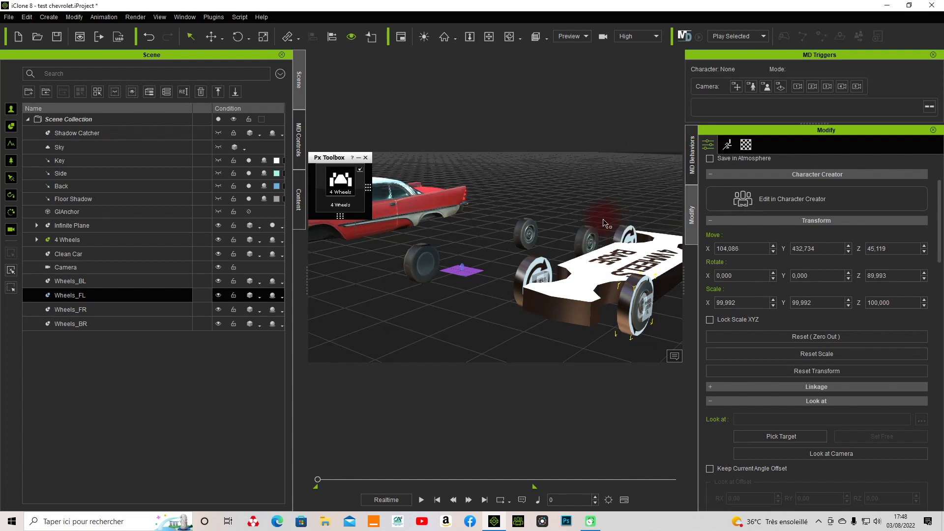
Align Wheels_FR to the front-right wheel of the 4 Wheels base on Move X, Y and Z by pivot
{"action": "left_click", "coordinate": [410, 275]}
{"action": "right_click", "coordinate": [411, 276]}
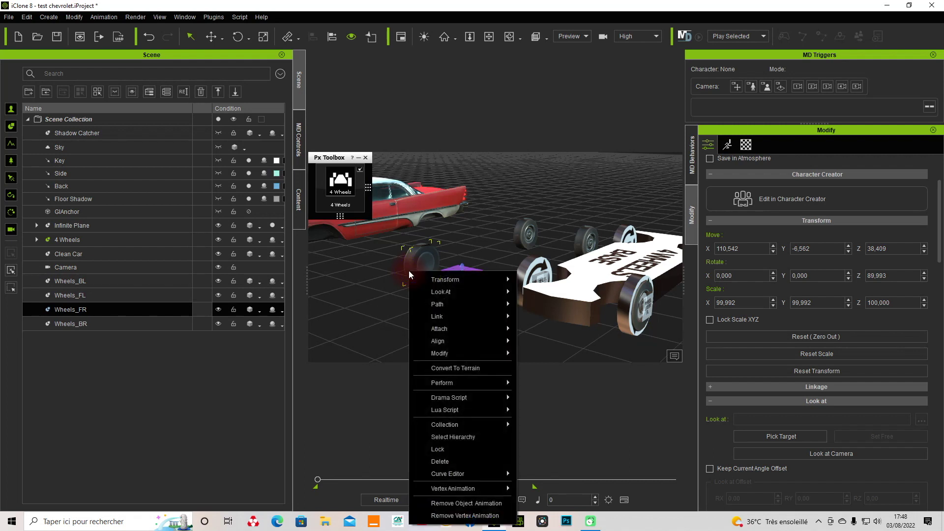
{"action": "mouse_move", "coordinate": [439, 346]}
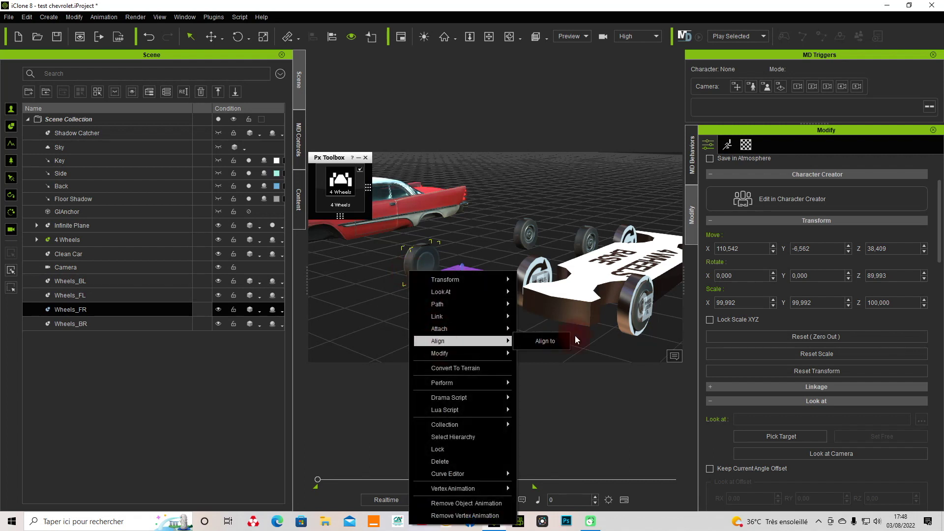
{"action": "left_click", "coordinate": [545, 341]}
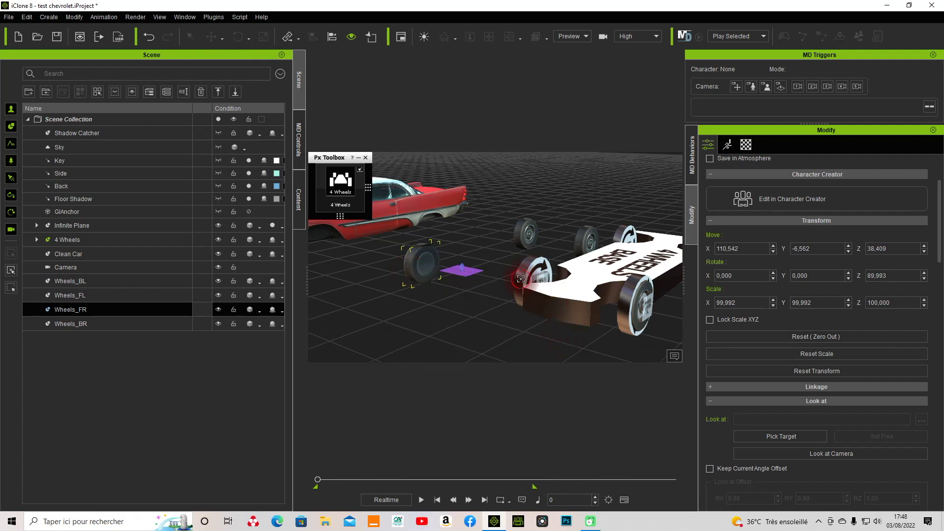
{"action": "left_click", "coordinate": [520, 279]}
{"action": "left_click", "coordinate": [587, 137]}
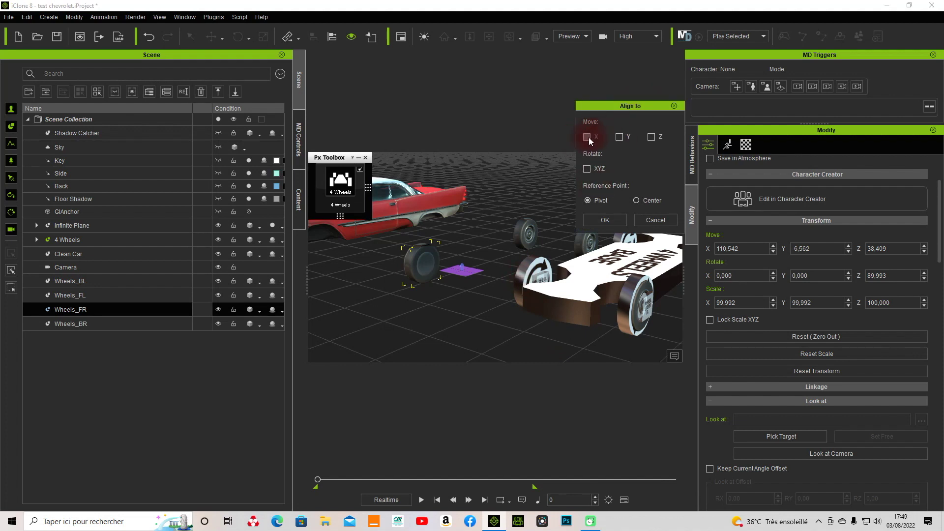
{"action": "left_click", "coordinate": [619, 137]}
{"action": "left_click", "coordinate": [651, 137]}
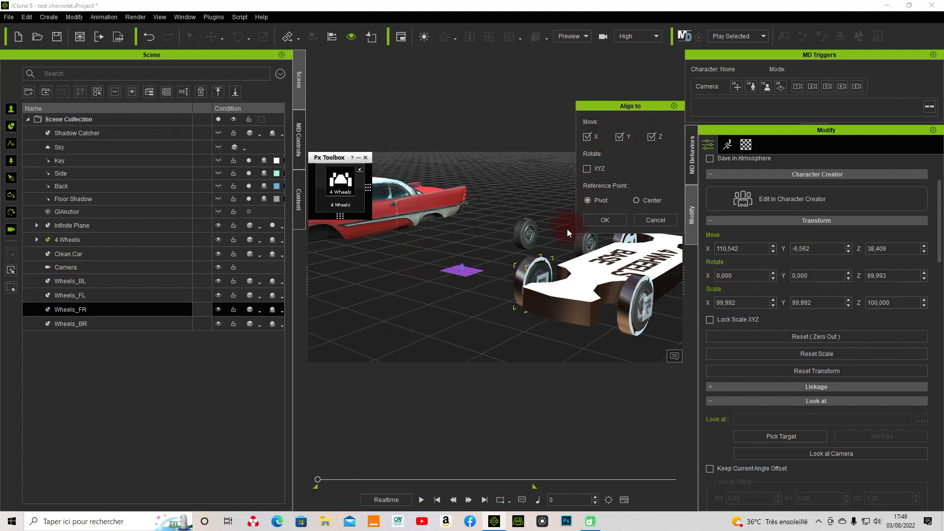
{"action": "left_click", "coordinate": [603, 220]}
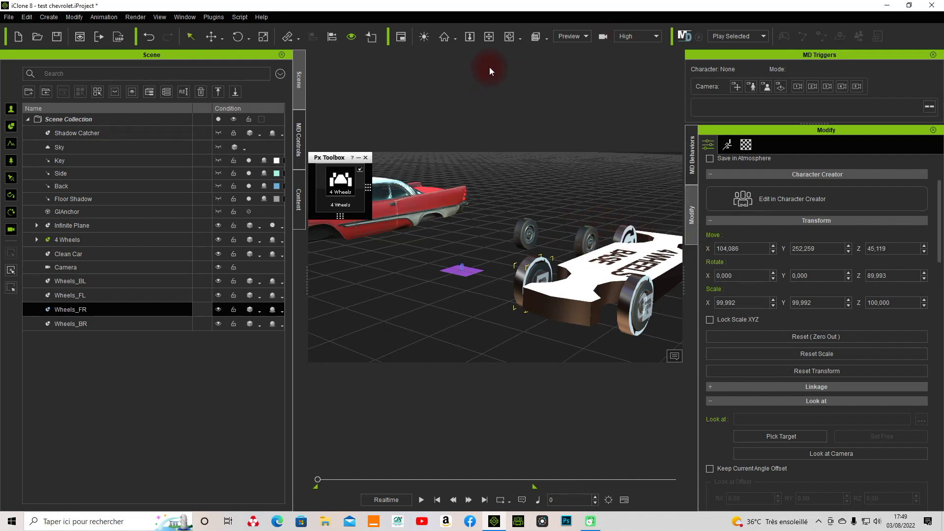
Align Wheels_BL to the back-left wheel of the 4 Wheels base on Move X, Y and Z by pivot
{"action": "left_click", "coordinate": [489, 37]}
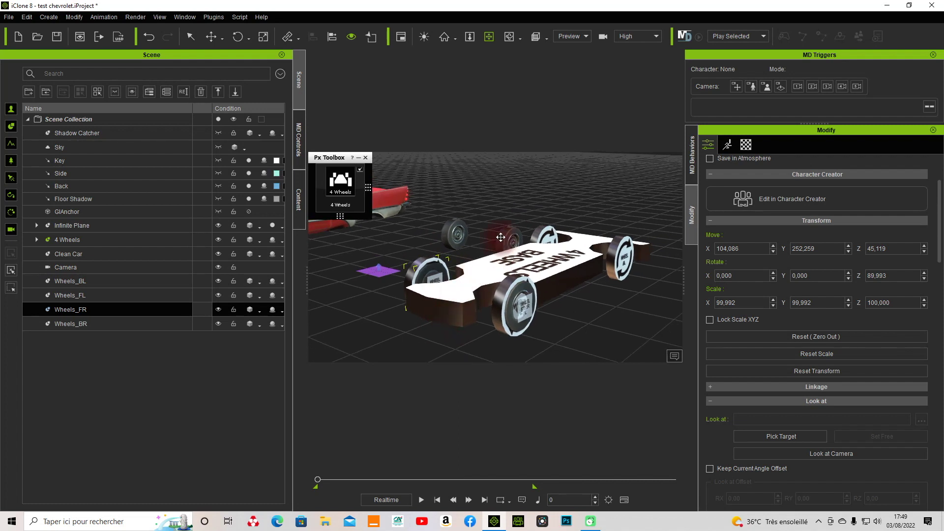
{"action": "left_click", "coordinate": [501, 237]}
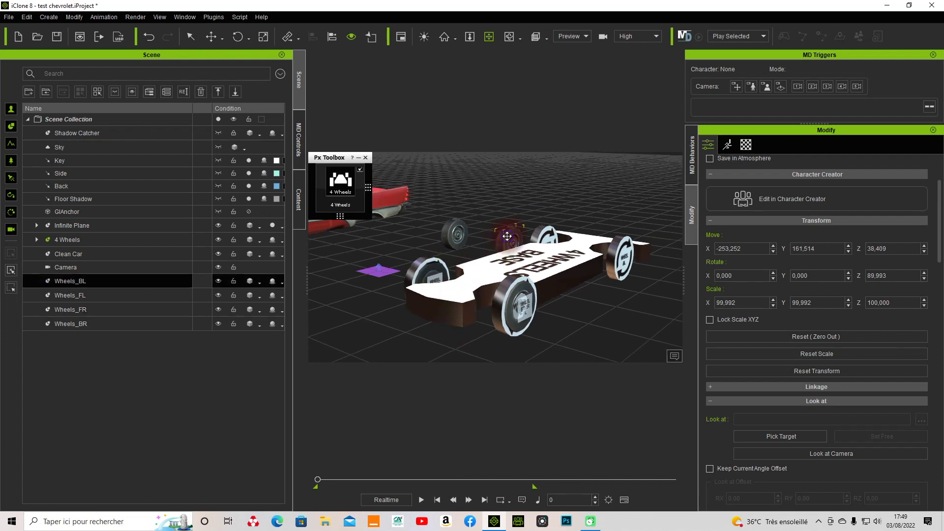
{"action": "right_click", "coordinate": [507, 236]}
{"action": "mouse_move", "coordinate": [545, 310]}
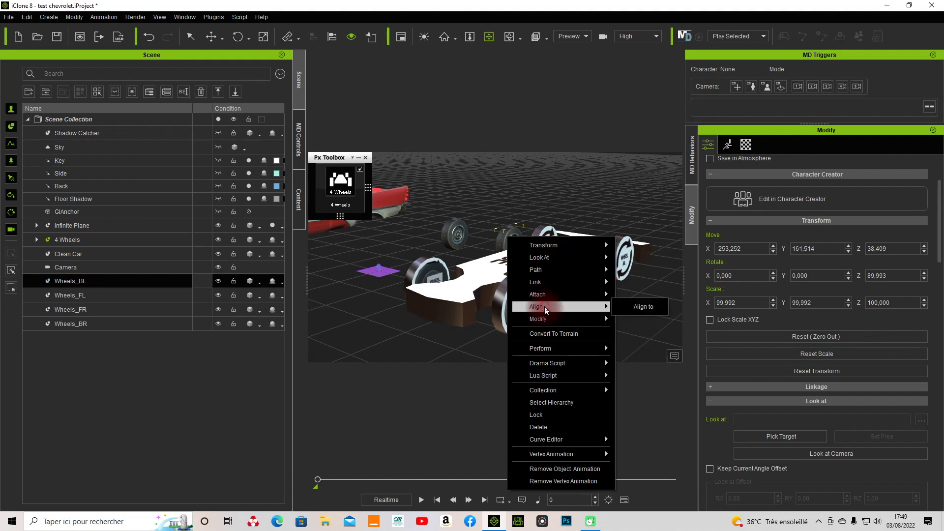
{"action": "left_click", "coordinate": [640, 307]}
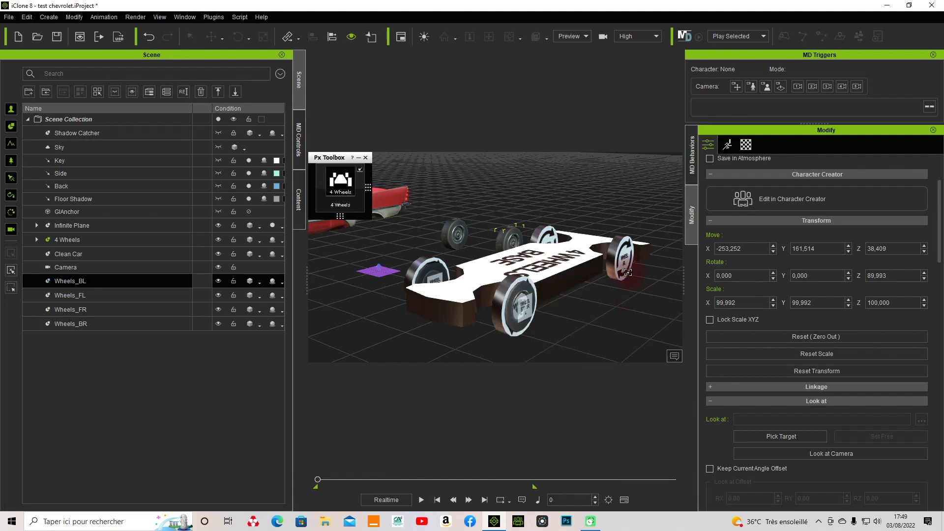
{"action": "left_click", "coordinate": [615, 254]}
{"action": "left_click", "coordinate": [588, 138]}
{"action": "left_click", "coordinate": [620, 137]}
{"action": "left_click", "coordinate": [652, 137]}
{"action": "left_click", "coordinate": [605, 221]}
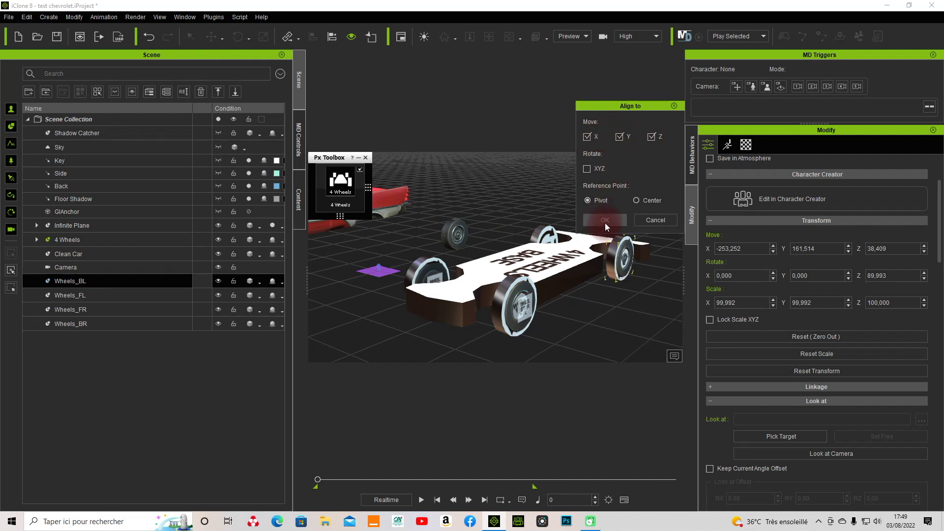
Align Wheels_BR to the back-right wheel of the 4 Wheels base on Move X, Y and Z by pivot
{"action": "left_click", "coordinate": [448, 237]}
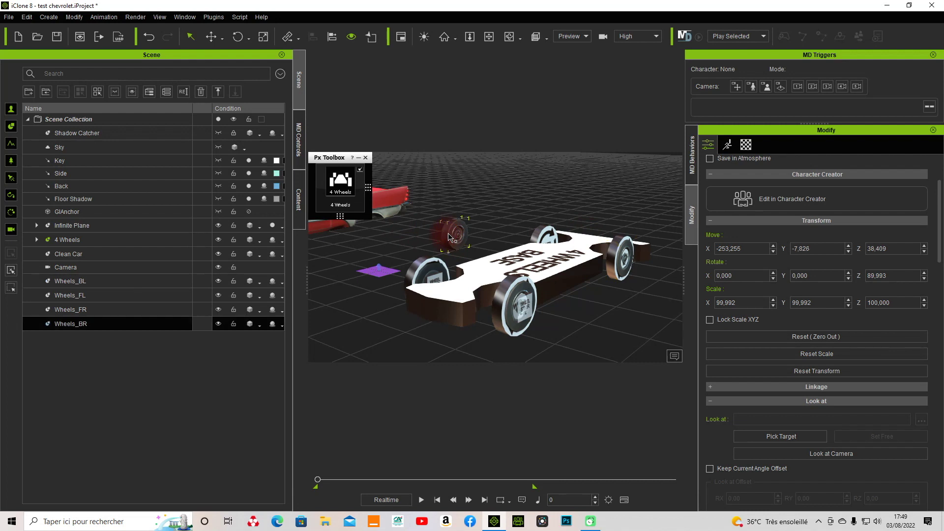
{"action": "right_click", "coordinate": [449, 236]}
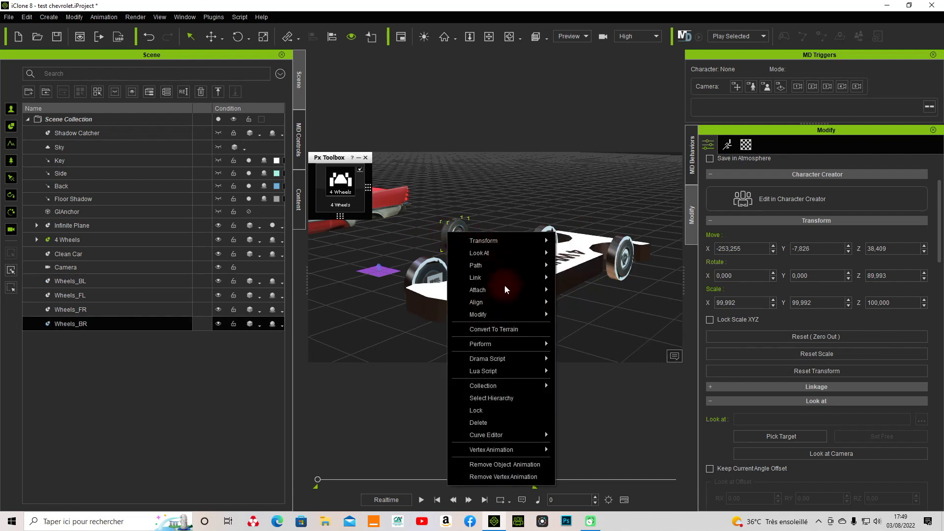
{"action": "left_click", "coordinate": [574, 298]}
{"action": "left_click", "coordinate": [539, 237]}
{"action": "left_click", "coordinate": [536, 237]}
{"action": "left_click", "coordinate": [588, 137]}
{"action": "left_click", "coordinate": [620, 137]}
{"action": "left_click", "coordinate": [652, 137]}
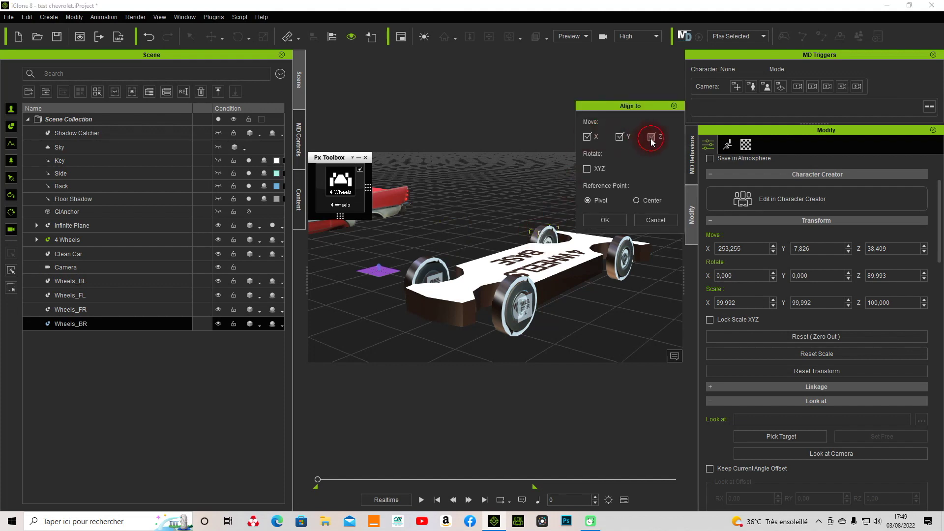
{"action": "left_click", "coordinate": [605, 221]}
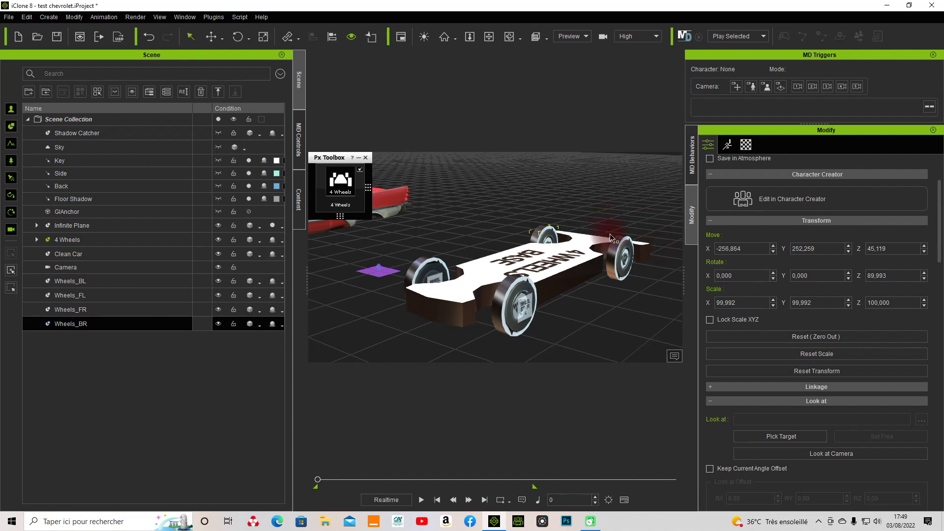
{"action": "left_click", "coordinate": [710, 246]}
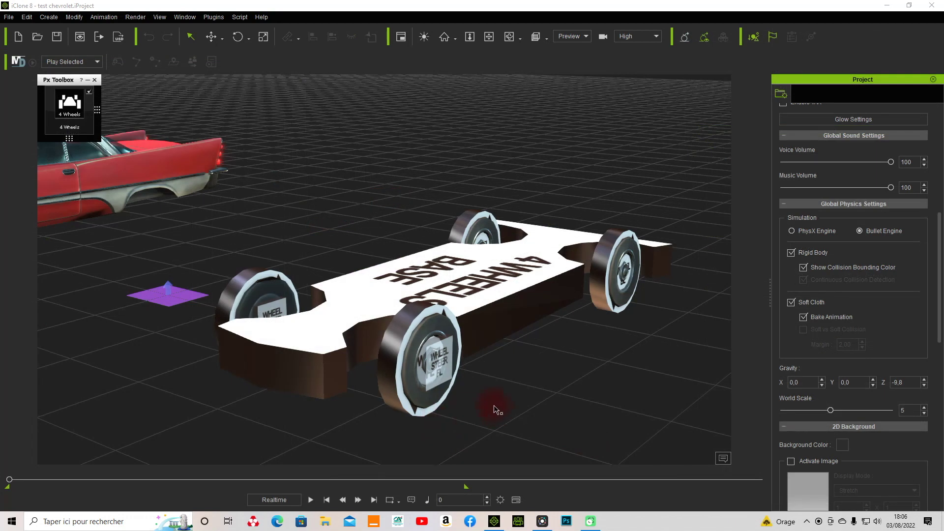
Move the Clean Car body sideways until it sits over the 4 Wheels base and its wheels
{"action": "left_click", "coordinate": [111, 185]}
{"action": "key", "text": "w"}
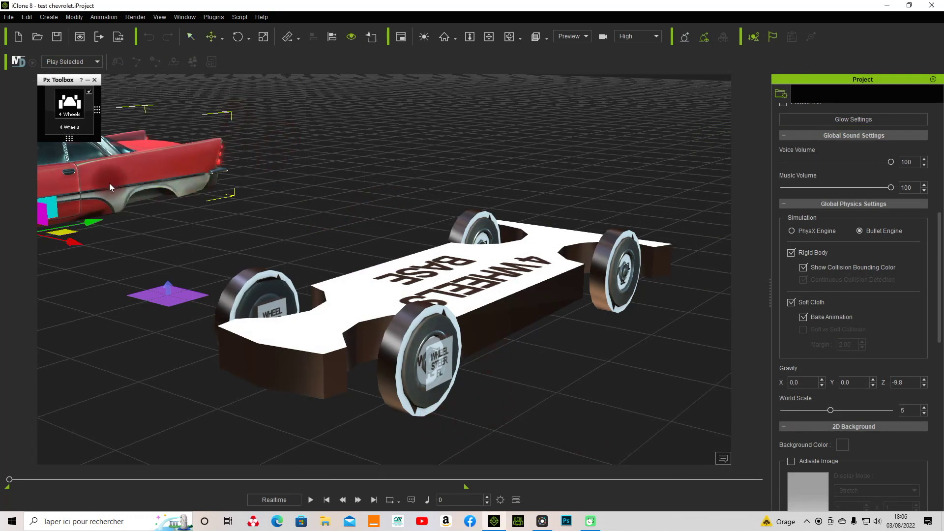
{"action": "left_click_drag", "start_coordinate": [75, 245], "coordinate": [558, 461]}
{"action": "left_click", "coordinate": [487, 41]}
{"action": "left_click_drag", "start_coordinate": [322, 304], "coordinate": [441, 309]}
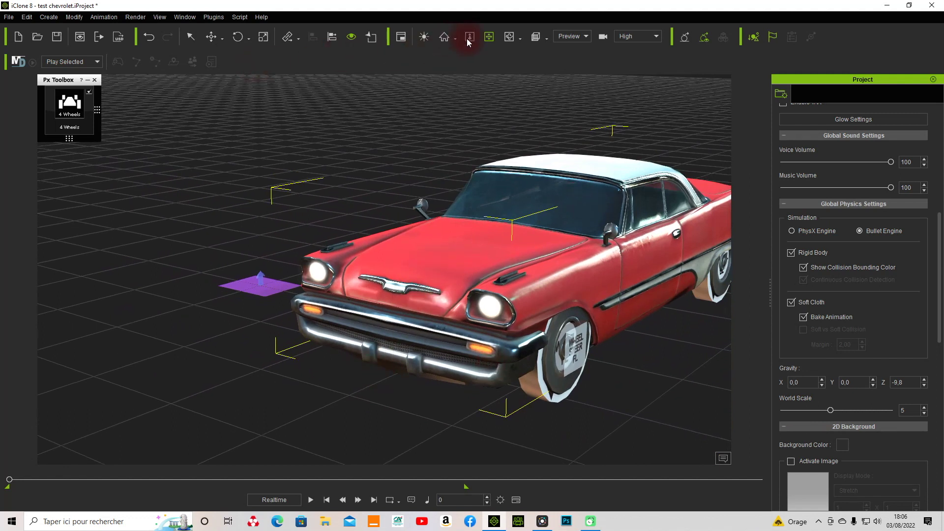
Nudge the Clean Car body slightly across its width to center it over the wheels of the base
{"action": "left_click", "coordinate": [510, 37]}
{"action": "left_click_drag", "start_coordinate": [275, 330], "coordinate": [567, 312]}
{"action": "left_click", "coordinate": [566, 315]}
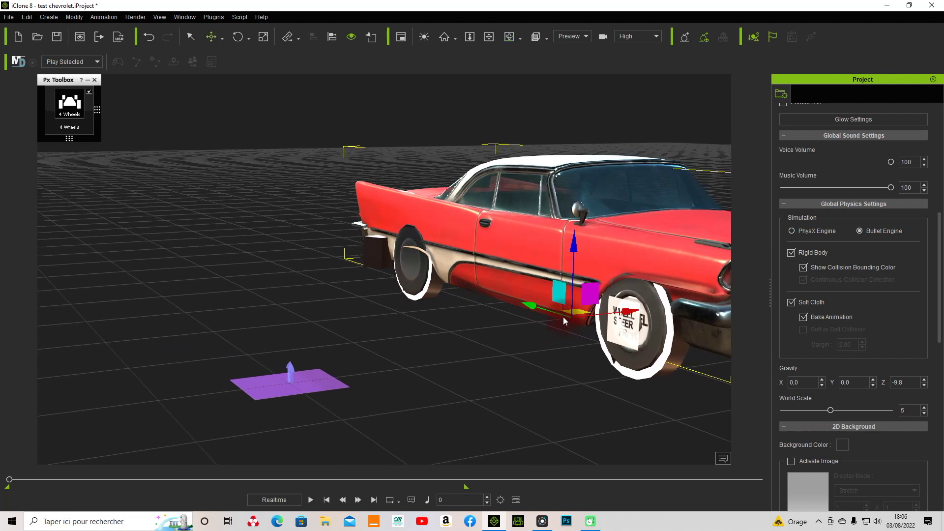
{"action": "left_click_drag", "start_coordinate": [632, 311], "coordinate": [629, 314]}
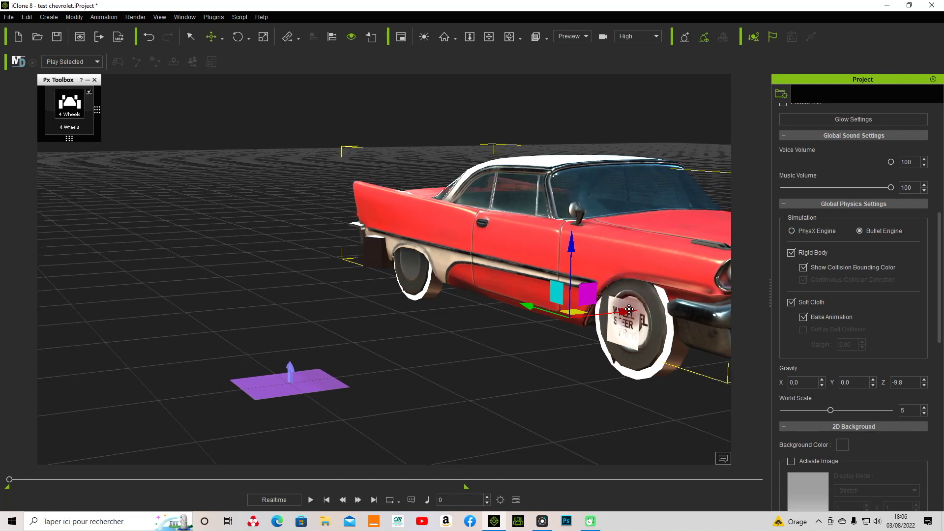
Examine how the Clean Car body fits over the wheels from the left side and from the front
{"action": "left_click", "coordinate": [510, 40]}
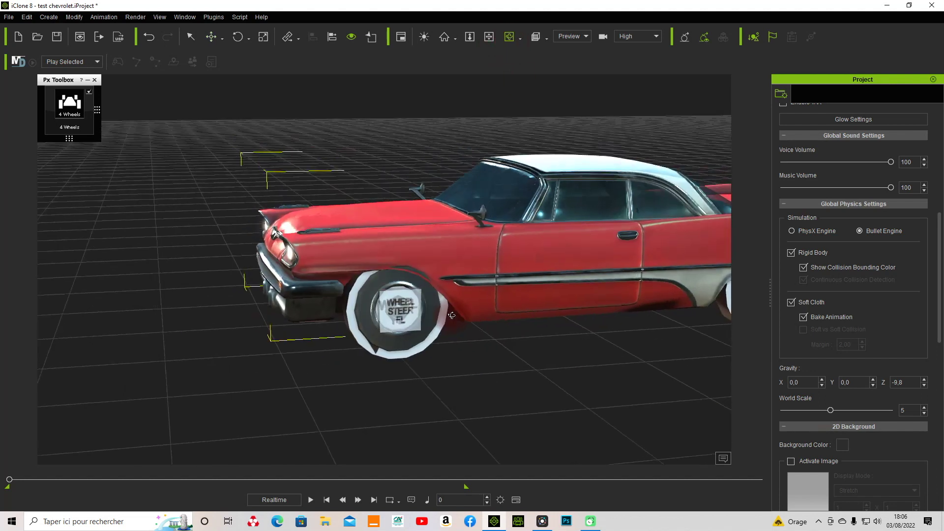
{"action": "left_click", "coordinate": [487, 37]}
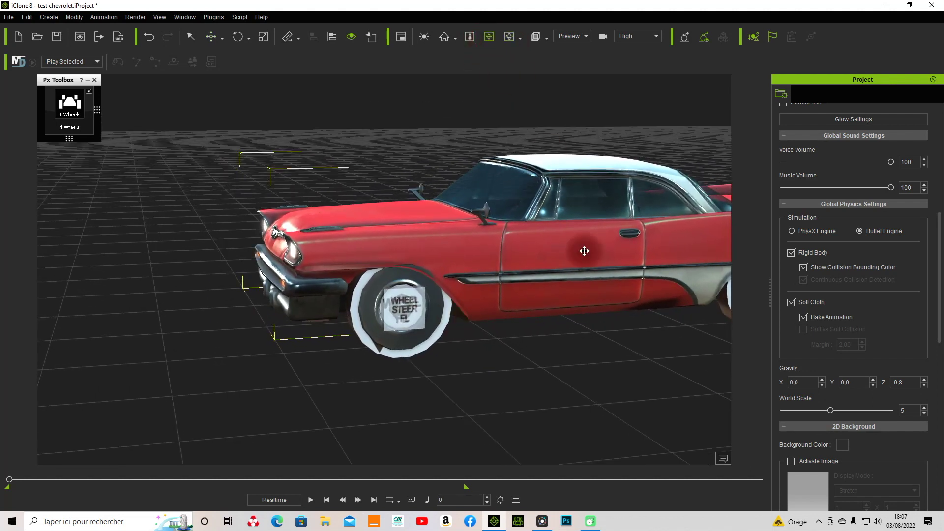
{"action": "left_click_drag", "start_coordinate": [424, 333], "coordinate": [525, 331]}
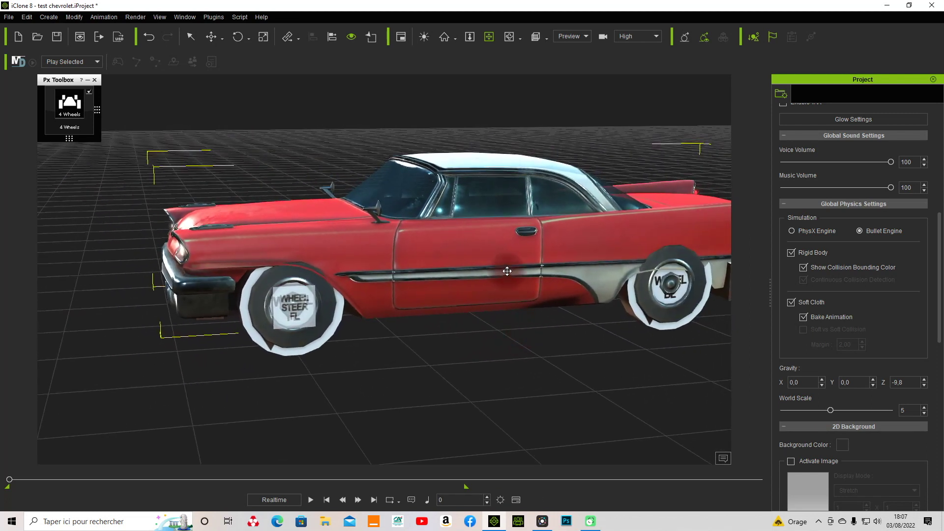
{"action": "left_click", "coordinate": [489, 39]}
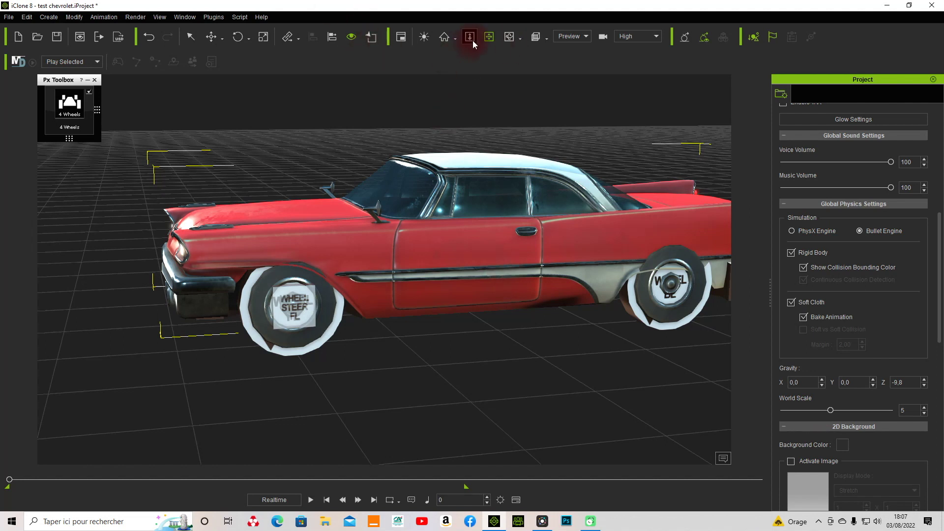
{"action": "left_click", "coordinate": [507, 38]}
{"action": "left_click_drag", "start_coordinate": [234, 345], "coordinate": [509, 349]}
{"action": "left_click", "coordinate": [517, 316]}
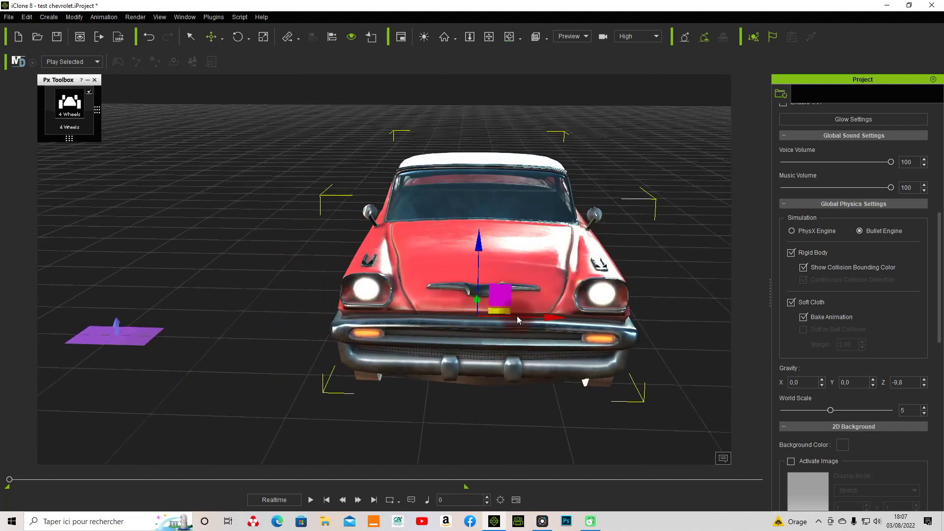
Scale the Clean Car body slightly wider across its width, and check the fit over the wheels from the side
{"action": "left_click_drag", "start_coordinate": [549, 322], "coordinate": [555, 316]}
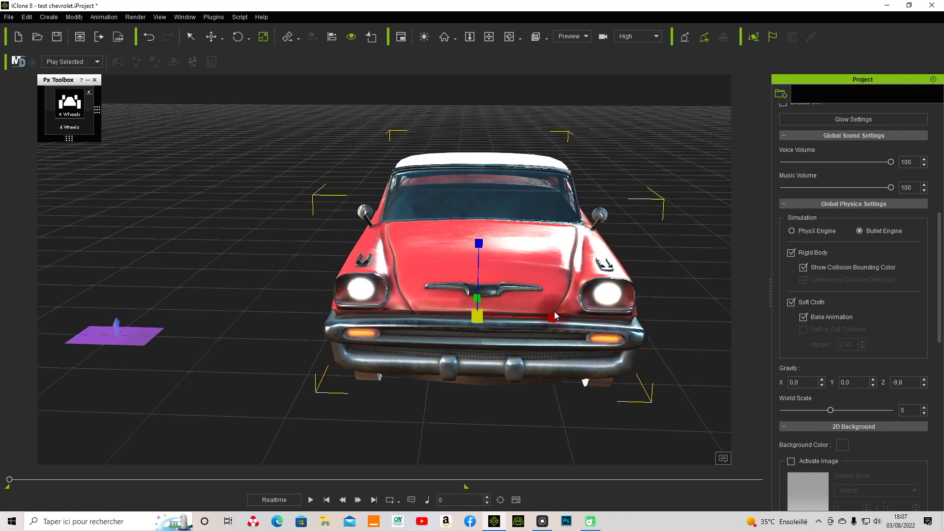
{"action": "left_click", "coordinate": [510, 37]}
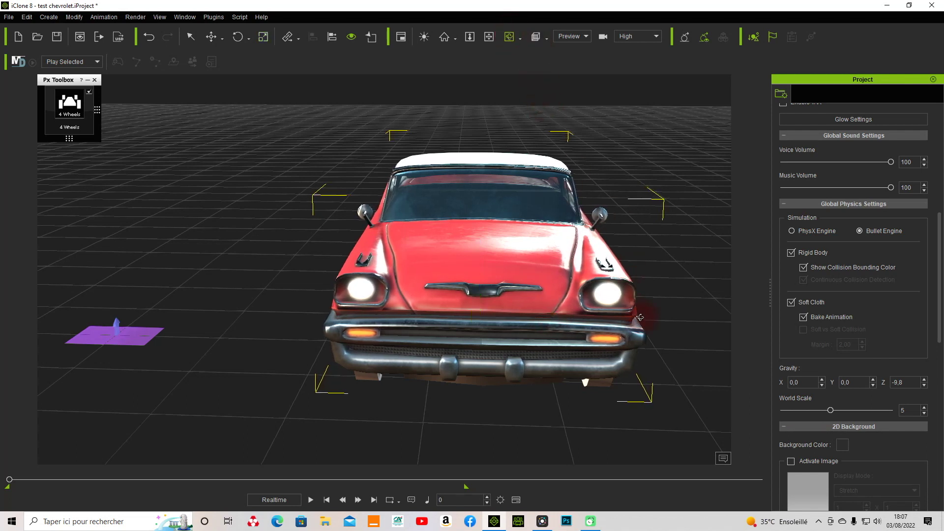
{"action": "right_click_drag", "start_coordinate": [406, 313], "coordinate": [459, 354]}
{"action": "right_click_drag", "start_coordinate": [603, 363], "coordinate": [197, 347]}
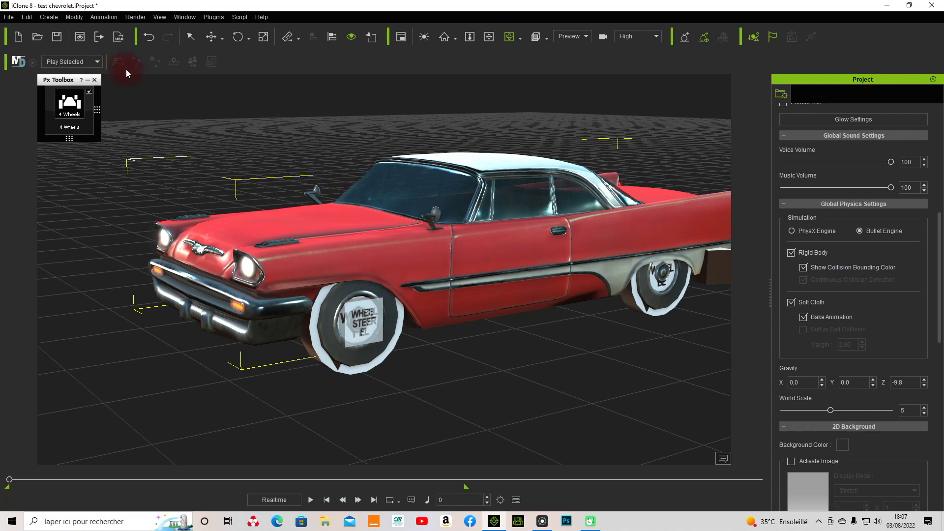
Bring up the Scene Manager listing the project's objects
{"action": "left_click", "coordinate": [137, 18]}
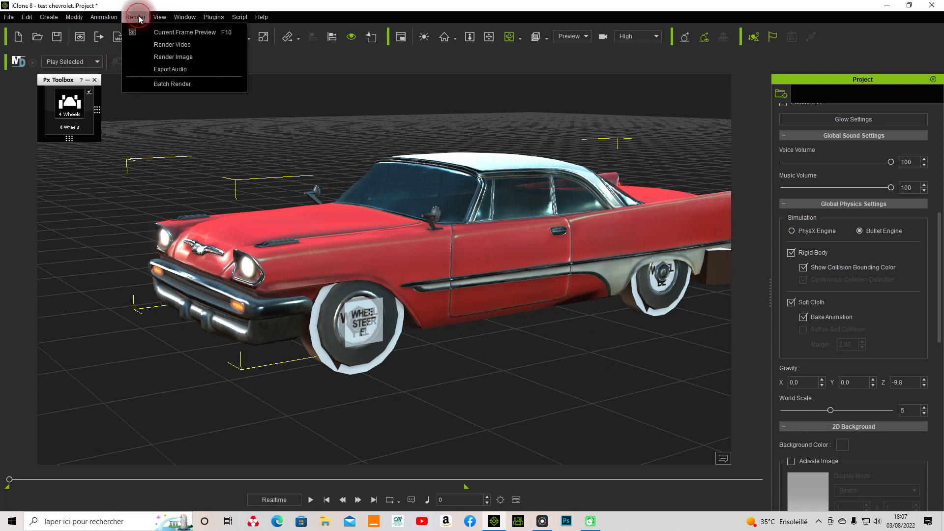
{"action": "left_click", "coordinate": [379, 117]}
{"action": "left_click", "coordinate": [195, 19]}
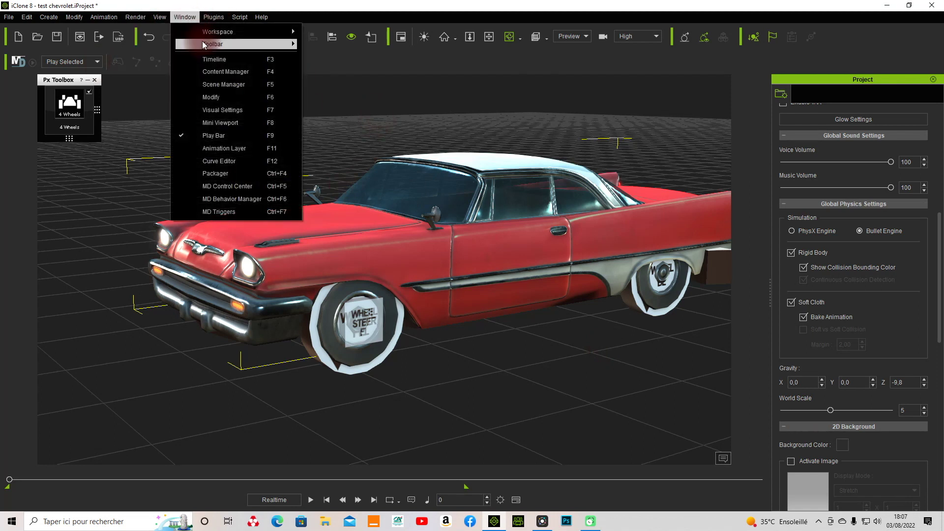
{"action": "mouse_move", "coordinate": [203, 36]}
{"action": "left_click", "coordinate": [331, 33]}
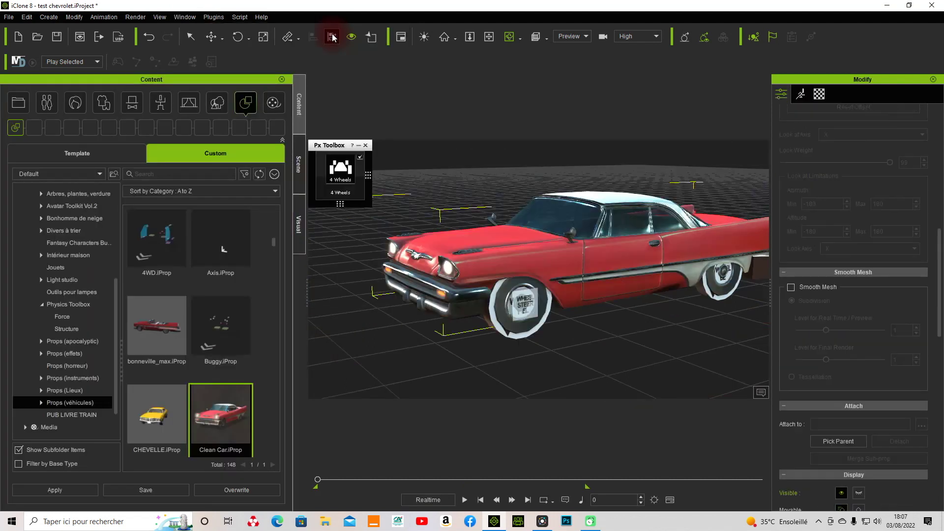
{"action": "left_click", "coordinate": [297, 172]}
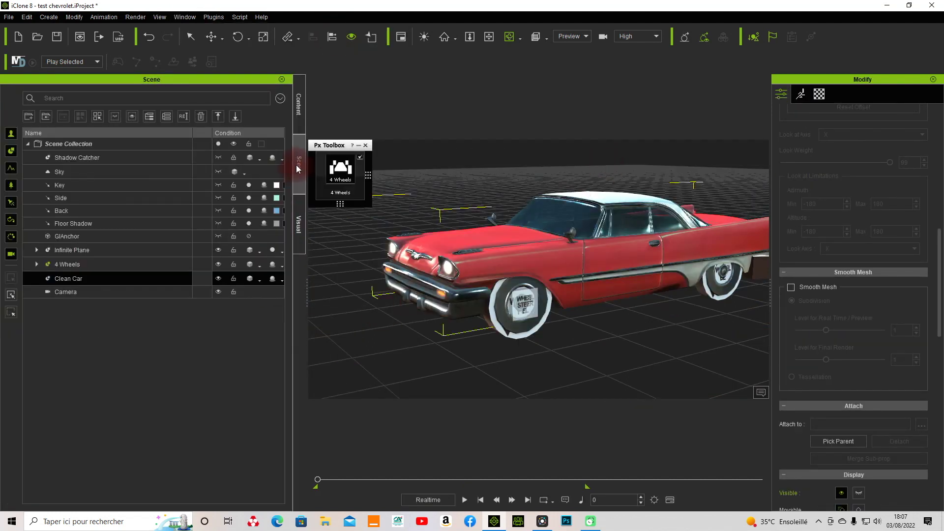
Parent the Clean Car body and the Camera entry to the 4 Wheels base in the scene list
{"action": "left_click", "coordinate": [70, 291]}
{"action": "left_click", "coordinate": [88, 278]}
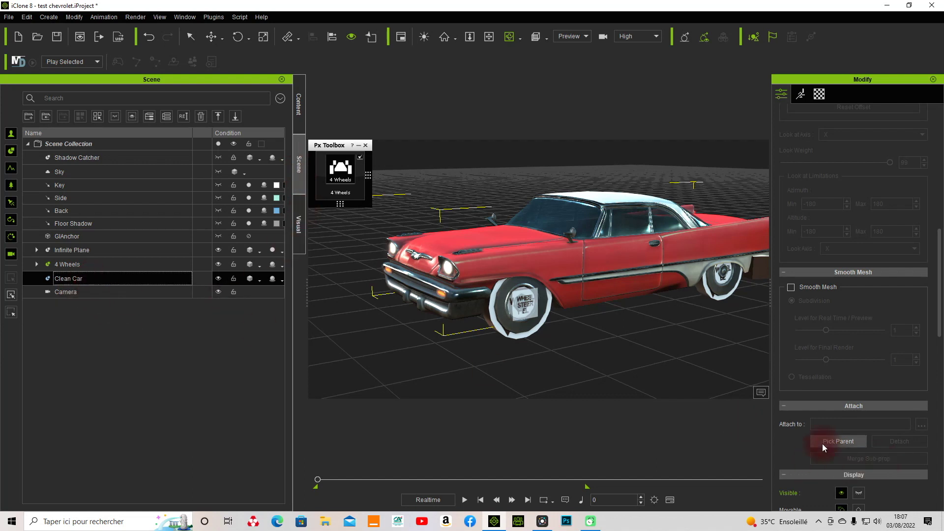
{"action": "left_click", "coordinate": [529, 453]}
{"action": "left_click_drag", "start_coordinate": [79, 278], "coordinate": [84, 264]}
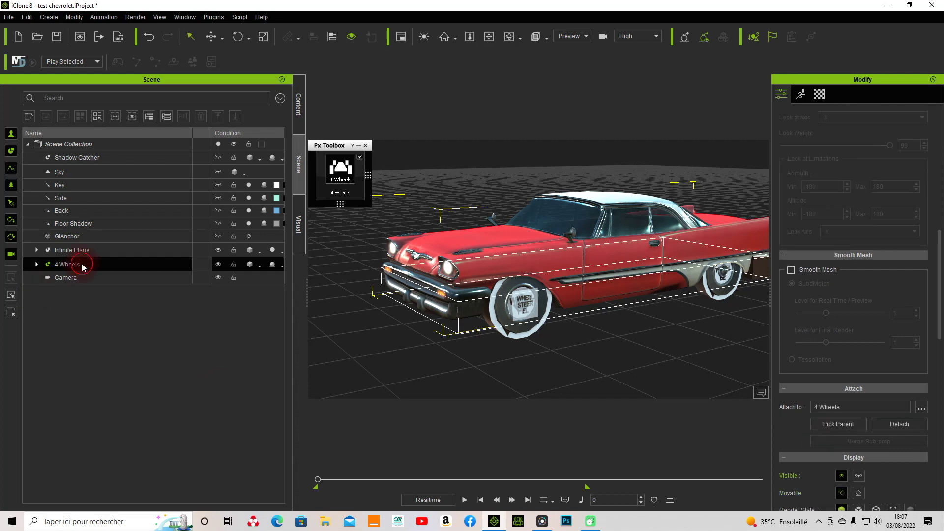
{"action": "left_click", "coordinate": [238, 420]}
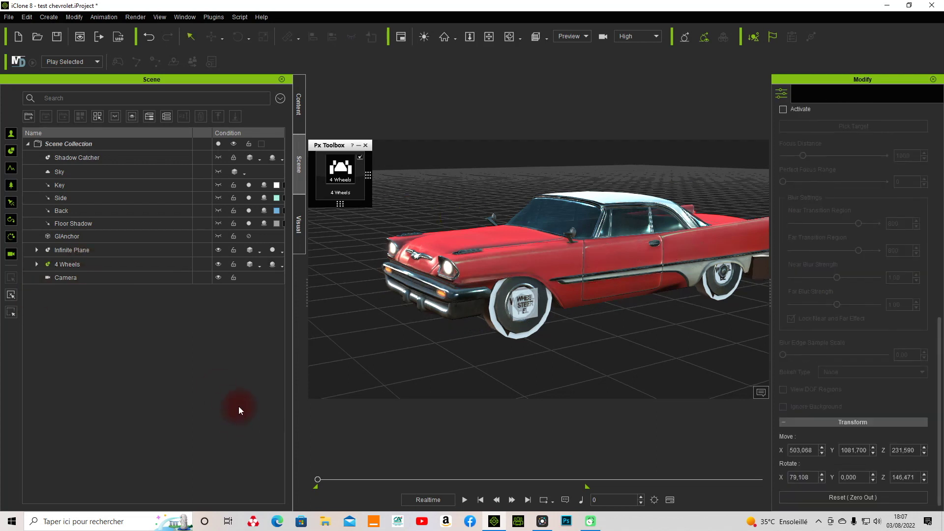
{"action": "left_click", "coordinate": [99, 278]}
{"action": "left_click_drag", "start_coordinate": [99, 279], "coordinate": [98, 265]}
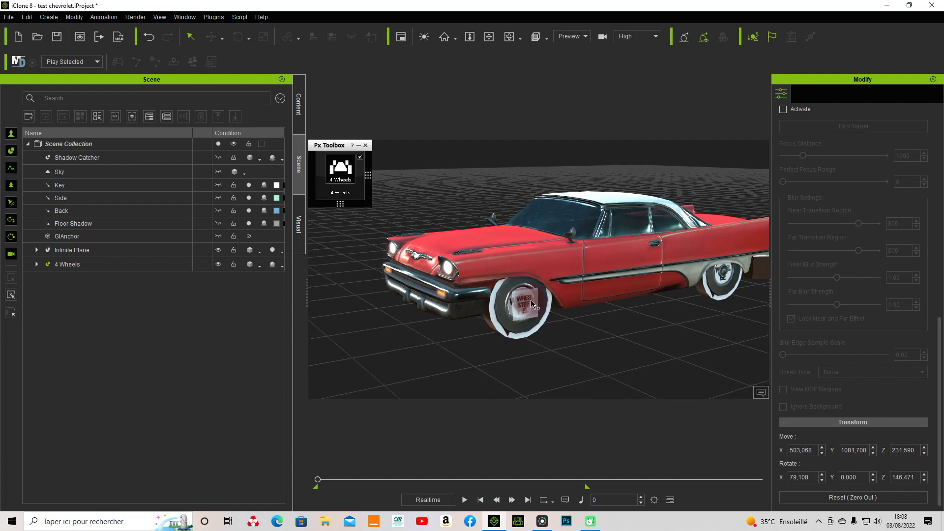
{"action": "left_click", "coordinate": [237, 324]}
Expand the 4 Wheels hierarchy and its FL, BL, BR and FR wheel nodes to show the attached car wheels
{"action": "left_click", "coordinate": [47, 261]}
{"action": "left_click", "coordinate": [39, 252]}
{"action": "left_click", "coordinate": [38, 261]}
{"action": "left_click", "coordinate": [37, 252]}
{"action": "left_click", "coordinate": [39, 265]}
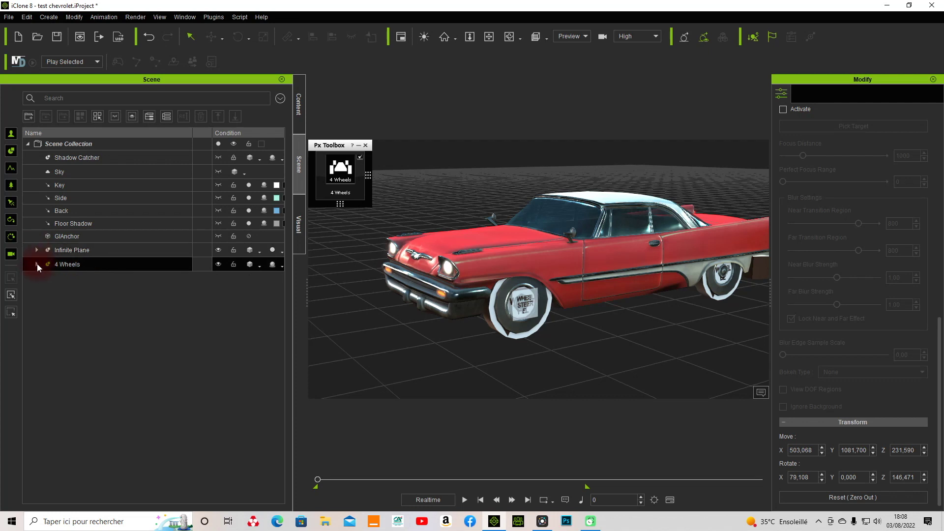
{"action": "left_click", "coordinate": [37, 264]}
{"action": "left_click", "coordinate": [53, 280]}
{"action": "left_click", "coordinate": [54, 293]}
{"action": "left_click", "coordinate": [55, 307]}
{"action": "left_click", "coordinate": [47, 291]}
{"action": "left_click", "coordinate": [48, 279]}
{"action": "left_click", "coordinate": [47, 279]}
{"action": "left_click", "coordinate": [48, 307]}
{"action": "left_click", "coordinate": [47, 320]}
{"action": "left_click", "coordinate": [47, 321]}
{"action": "left_click", "coordinate": [53, 350]}
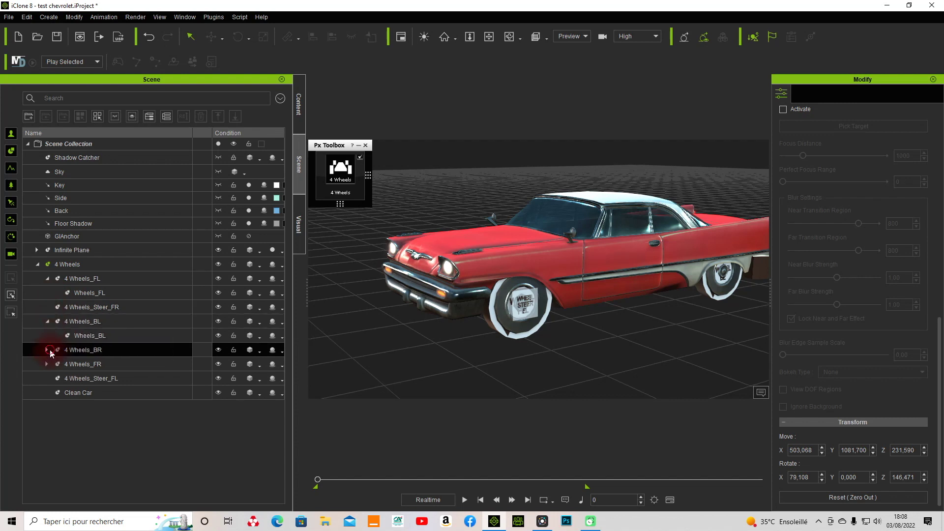
{"action": "left_click", "coordinate": [46, 350]}
{"action": "left_click", "coordinate": [50, 365]}
{"action": "left_click", "coordinate": [48, 377]}
{"action": "left_click", "coordinate": [47, 378]}
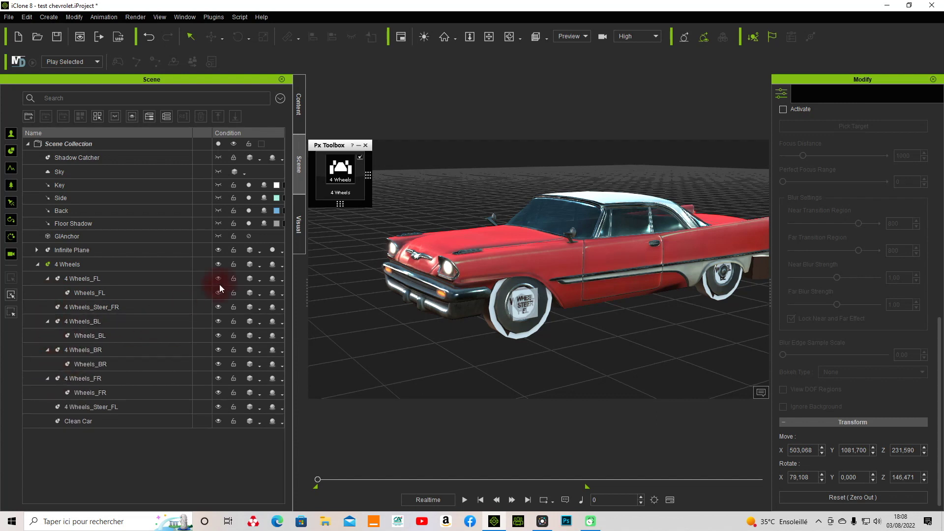
{"action": "left_click", "coordinate": [193, 310]}
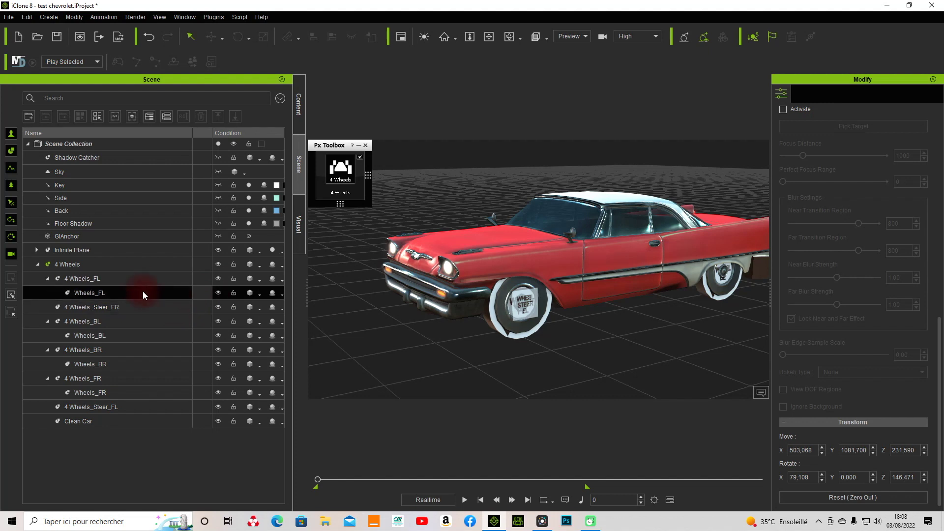
Hide the placeholder 4 Wheels_FL while keeping its child Wheels_FL visible, and hide 4 Wheels_Steer_FR
{"action": "left_click", "coordinate": [154, 279]}
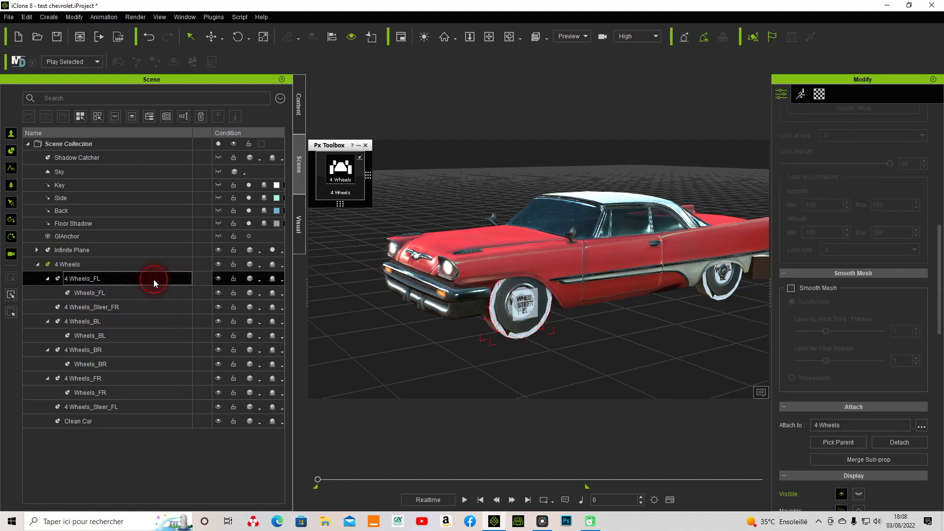
{"action": "left_click", "coordinate": [220, 278]}
{"action": "left_click", "coordinate": [220, 295]}
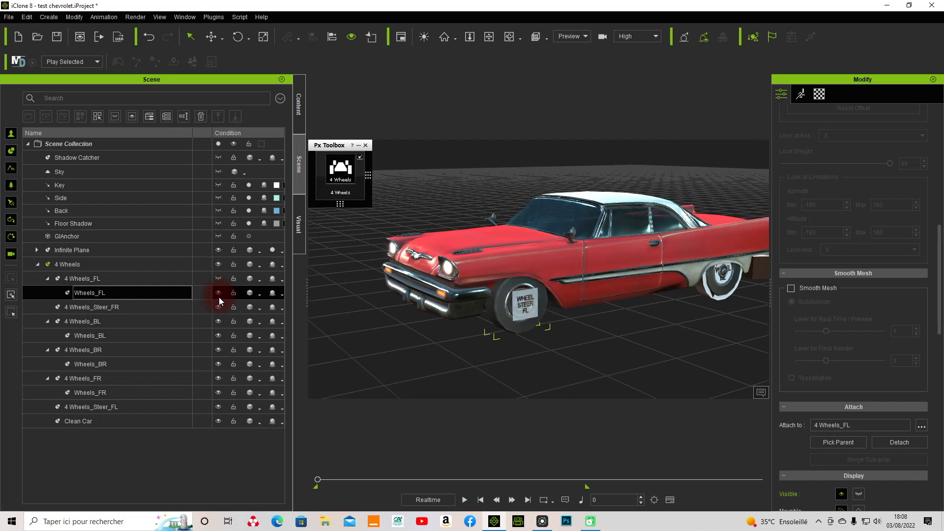
{"action": "left_click", "coordinate": [489, 306]}
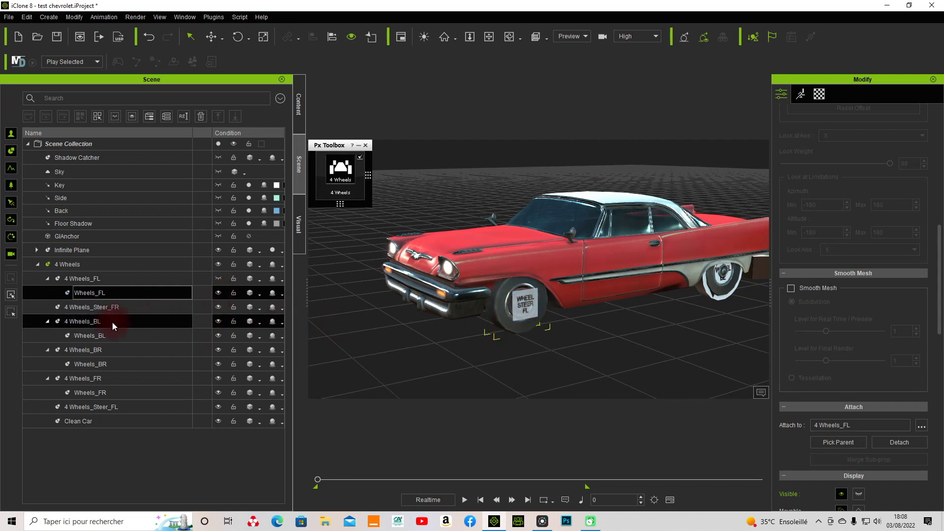
{"action": "left_click", "coordinate": [213, 307], "text": "ctrl"}
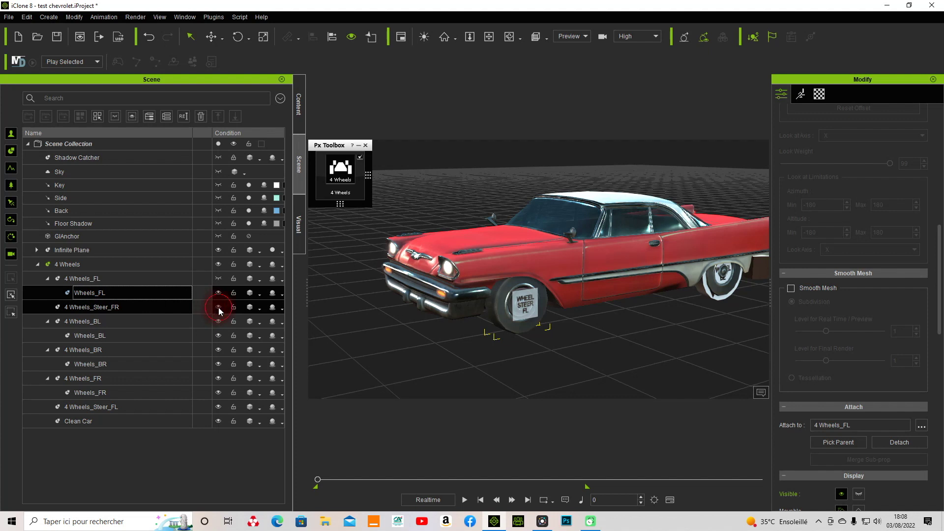
{"action": "left_click", "coordinate": [218, 308]}
Hide the rear placeholders 4 Wheels_BL and 4 Wheels_BR while keeping their children Wheels_BL and Wheels_BR visible
{"action": "left_click", "coordinate": [150, 327], "text": "ctrl"}
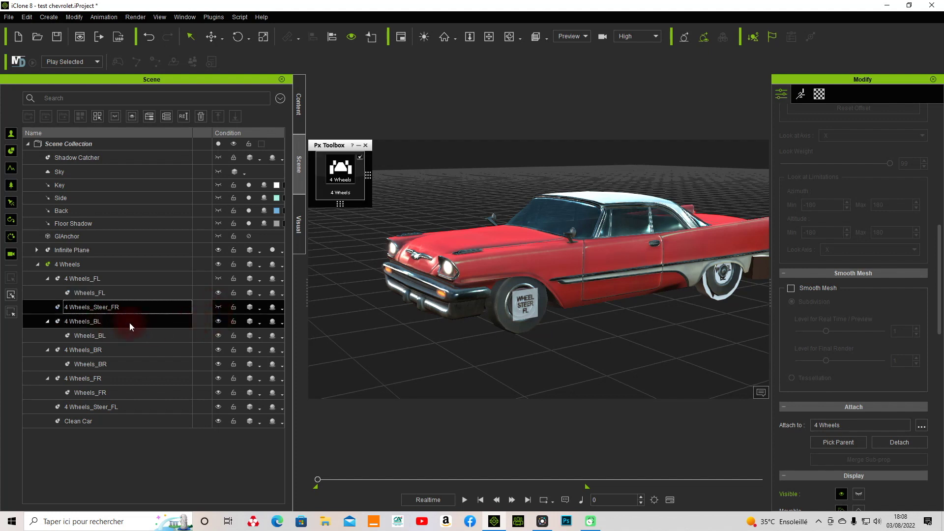
{"action": "left_click", "coordinate": [217, 322]}
{"action": "left_click", "coordinate": [220, 333]}
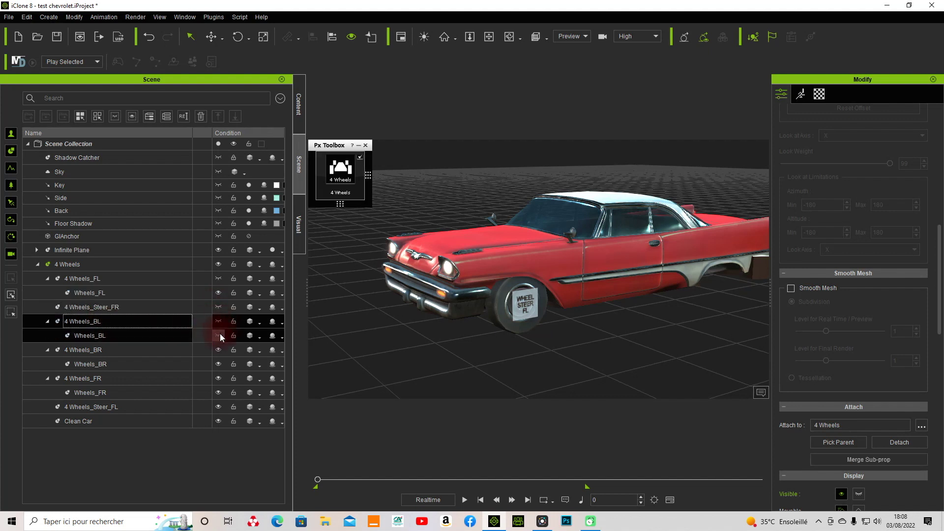
{"action": "left_click", "coordinate": [221, 350], "text": "ctrl"}
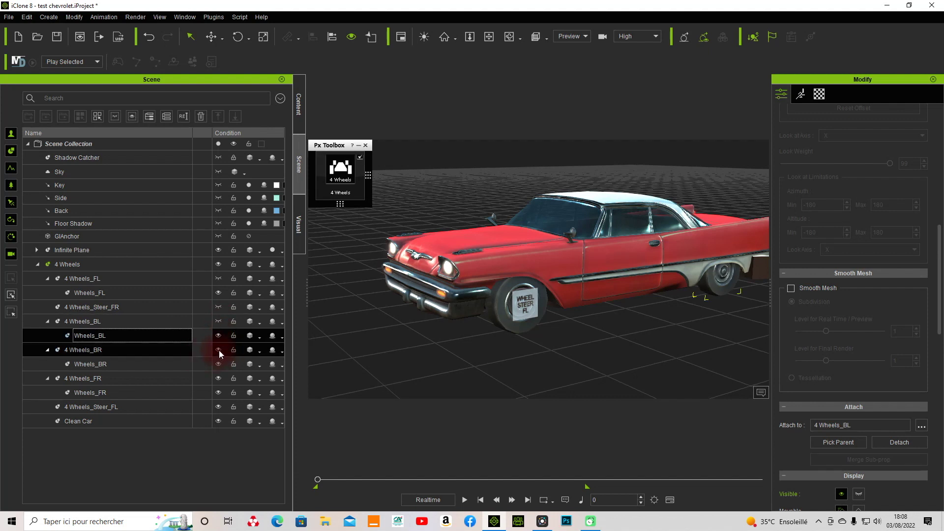
{"action": "left_click", "coordinate": [220, 351]}
{"action": "left_click", "coordinate": [220, 359]}
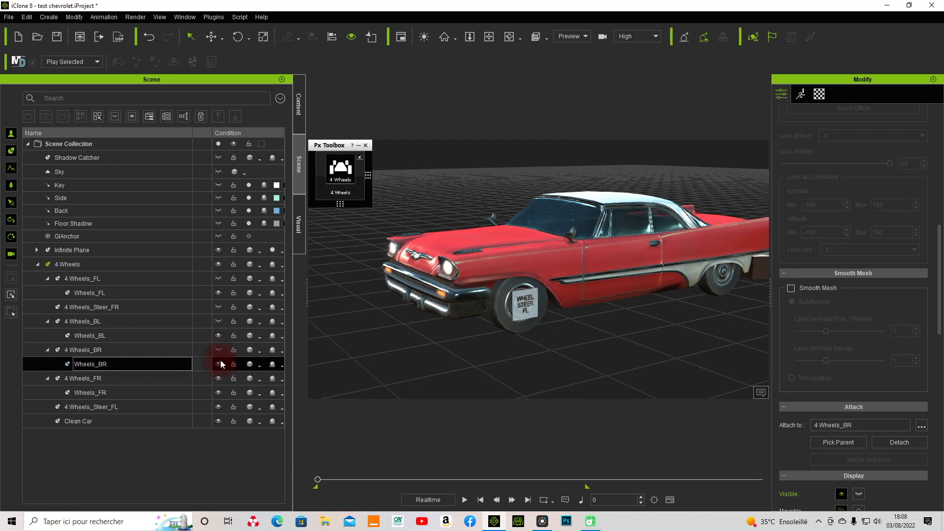
Hide 4 Wheels_FR while keeping its child Wheels_FR visible, and hide 4 Wheels_Steer_FL
{"action": "left_click", "coordinate": [222, 379], "text": "ctrl"}
{"action": "left_click", "coordinate": [220, 380]}
{"action": "left_click", "coordinate": [221, 392]}
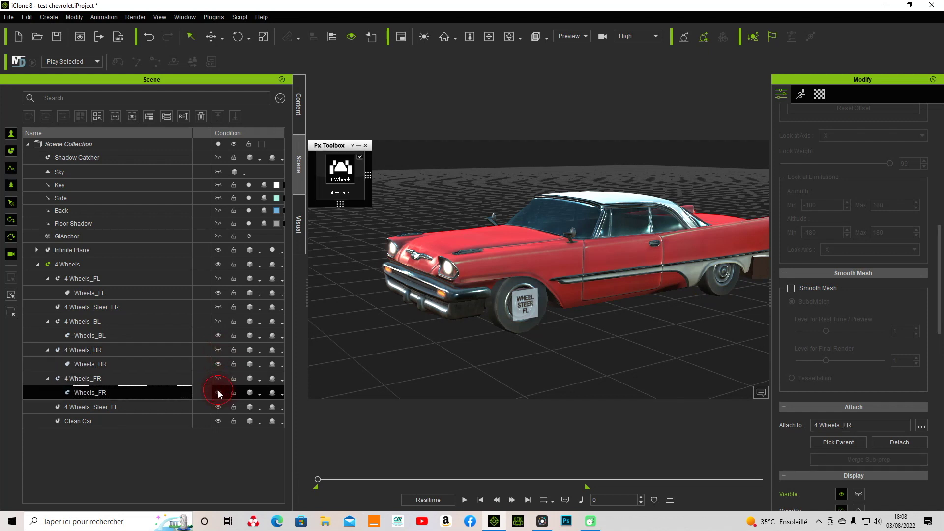
{"action": "left_click", "coordinate": [219, 406], "text": "ctrl"}
{"action": "left_click", "coordinate": [219, 407]}
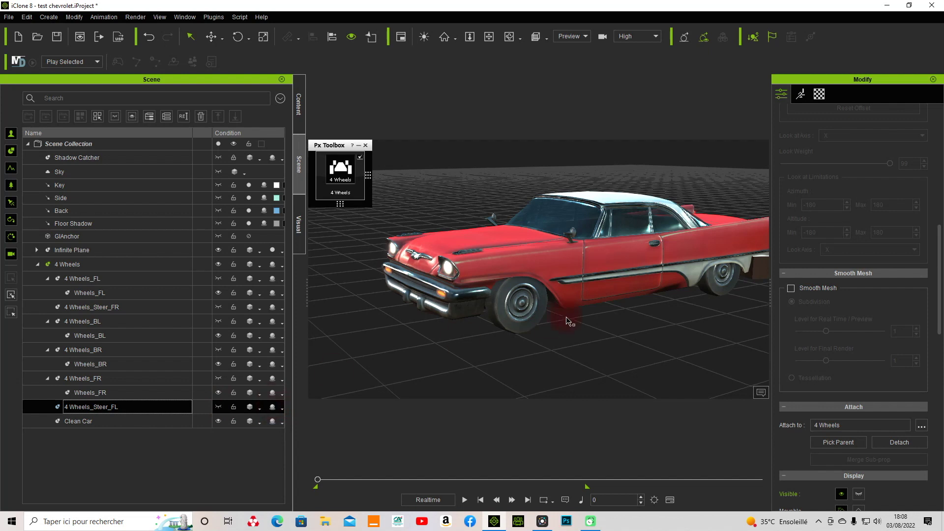
Frame the car from far away on the open floor and start driving it forward with the 4 Wheels controls
{"action": "left_click", "coordinate": [509, 37]}
{"action": "left_click_drag", "start_coordinate": [464, 218], "coordinate": [588, 242]}
{"action": "right_click_drag", "start_coordinate": [449, 264], "coordinate": [585, 317]}
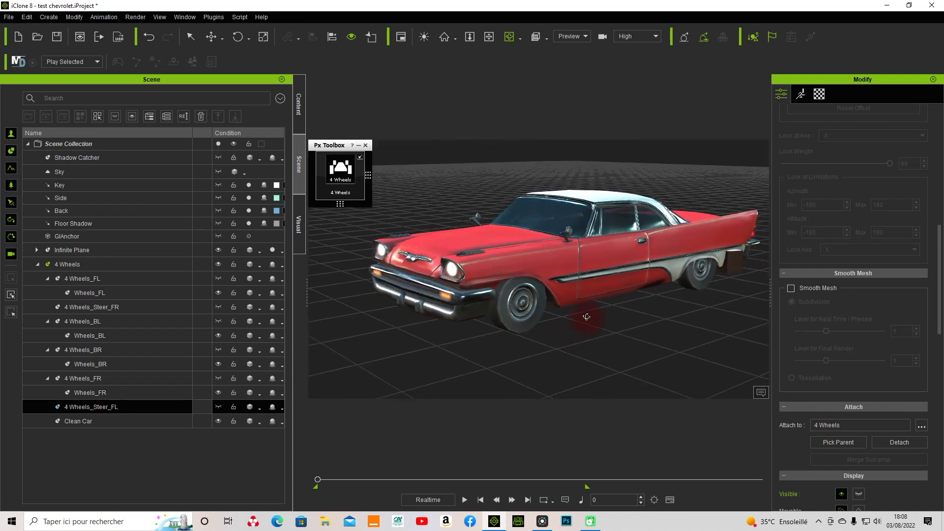
{"action": "left_click", "coordinate": [470, 37]}
{"action": "left_click_drag", "start_coordinate": [526, 228], "coordinate": [615, 487]}
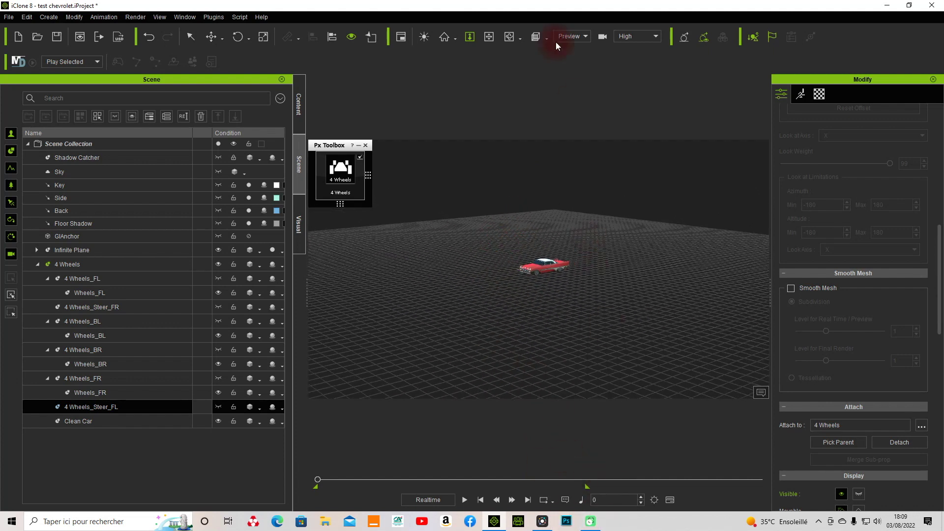
{"action": "left_click_drag", "start_coordinate": [519, 285], "coordinate": [499, 234]}
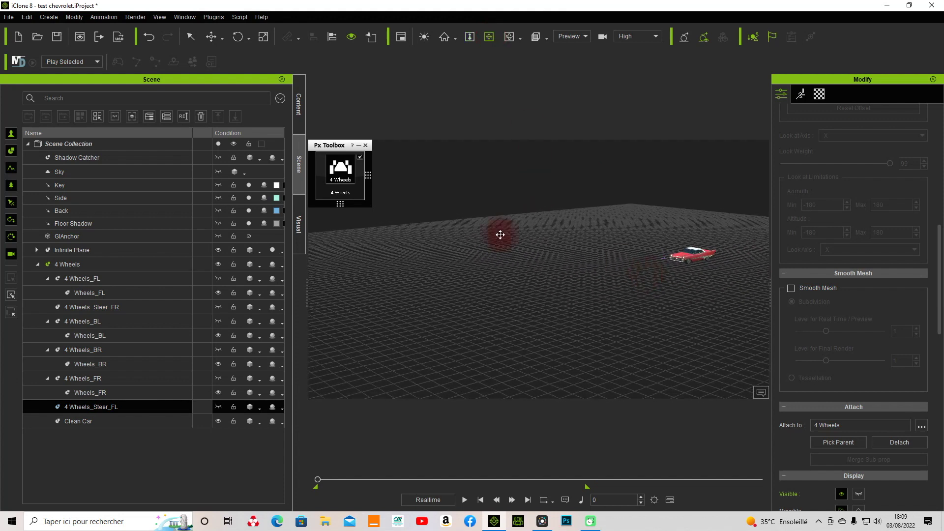
{"action": "left_click", "coordinate": [341, 170]}
{"action": "left_click", "coordinate": [329, 191]}
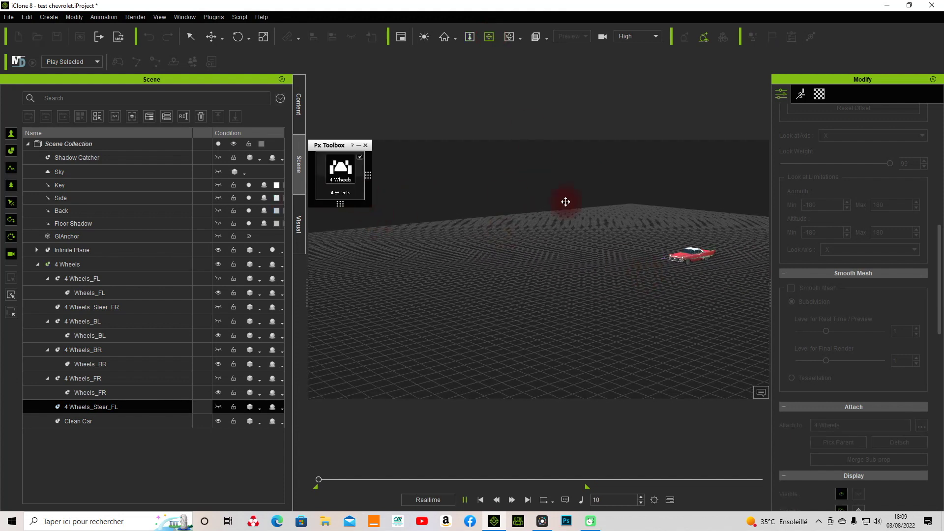
Steer the moving car clockwise and back counterclockwise with the 4 Wheels controls, and stop it
{"action": "left_click", "coordinate": [340, 170]}
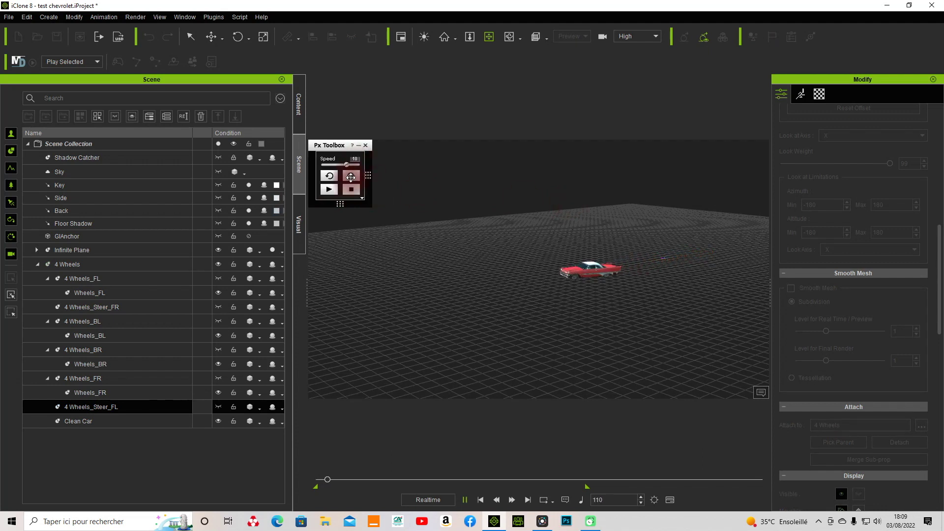
{"action": "left_click", "coordinate": [351, 177]}
{"action": "left_click", "coordinate": [333, 175]}
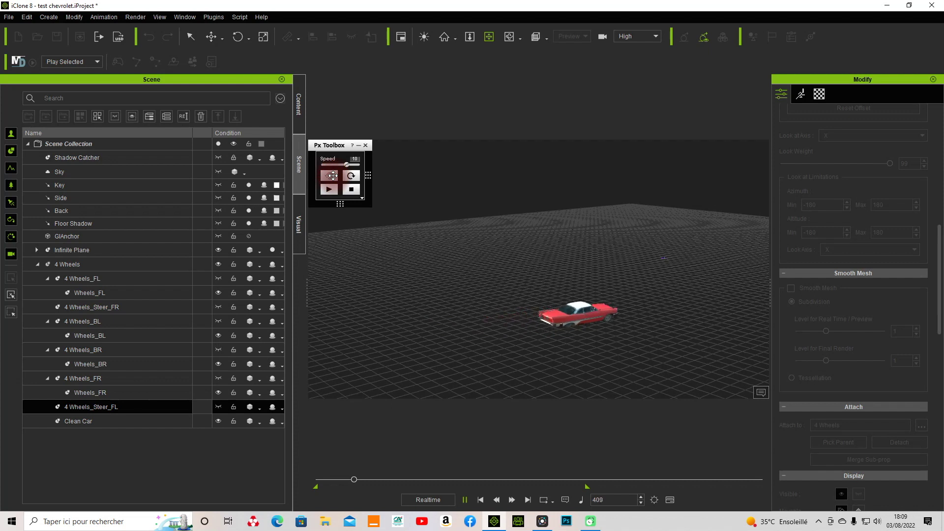
{"action": "left_click", "coordinate": [377, 173]}
{"action": "left_click", "coordinate": [340, 170]}
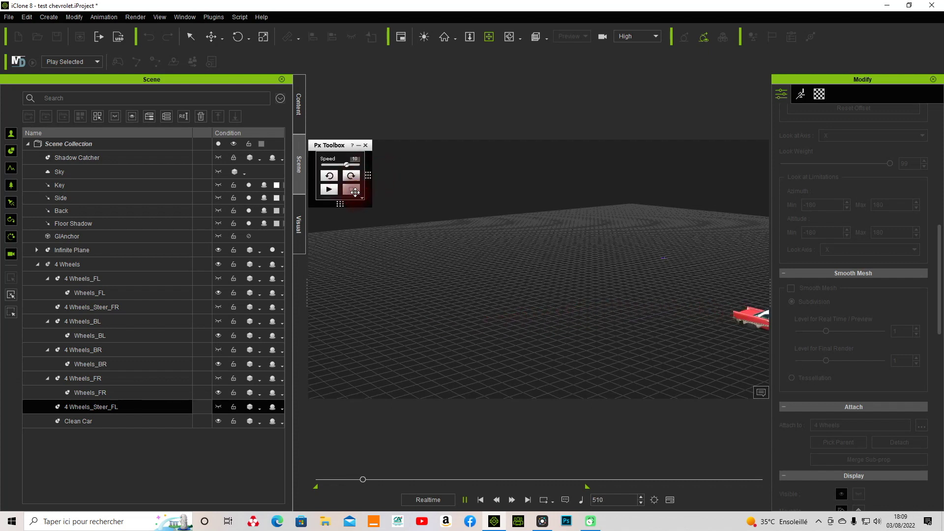
{"action": "left_click", "coordinate": [355, 193]}
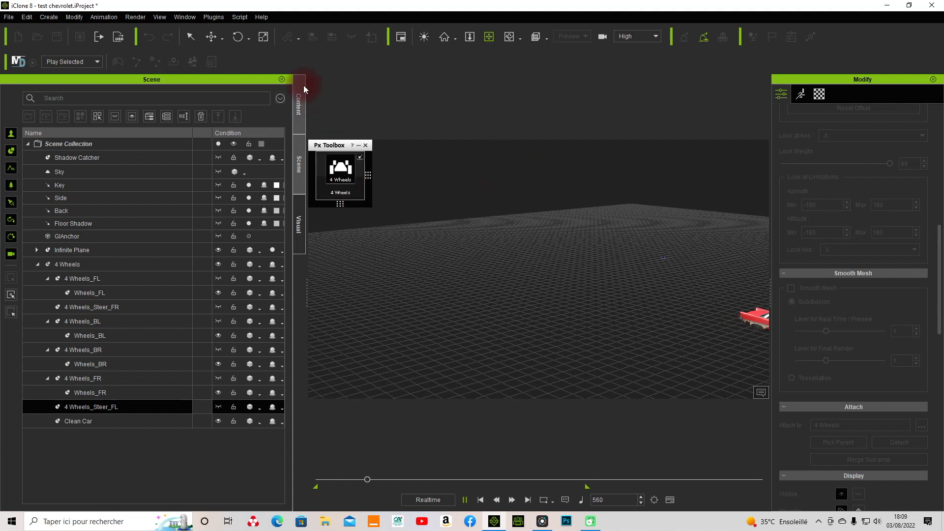
Close the Scene, Visual and Content managers to enlarge the viewport
{"action": "left_click", "coordinate": [283, 80]}
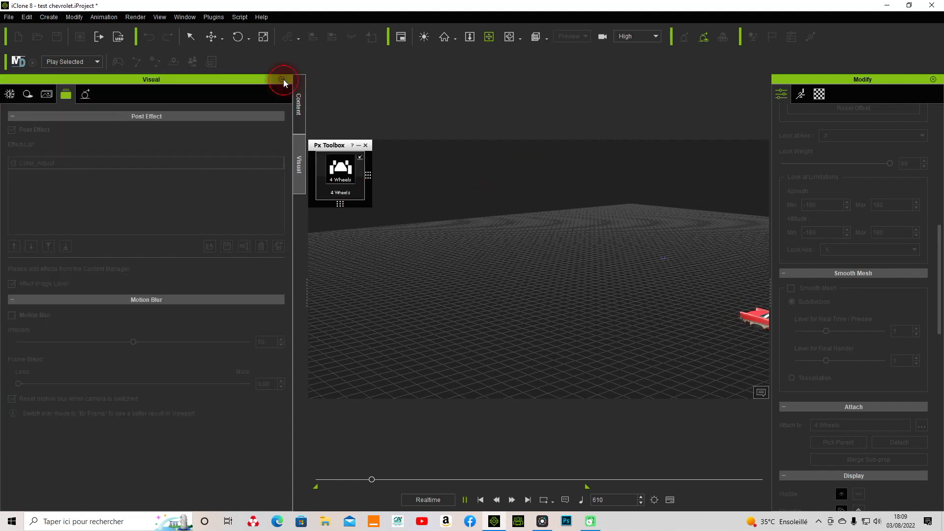
{"action": "left_click", "coordinate": [296, 79]}
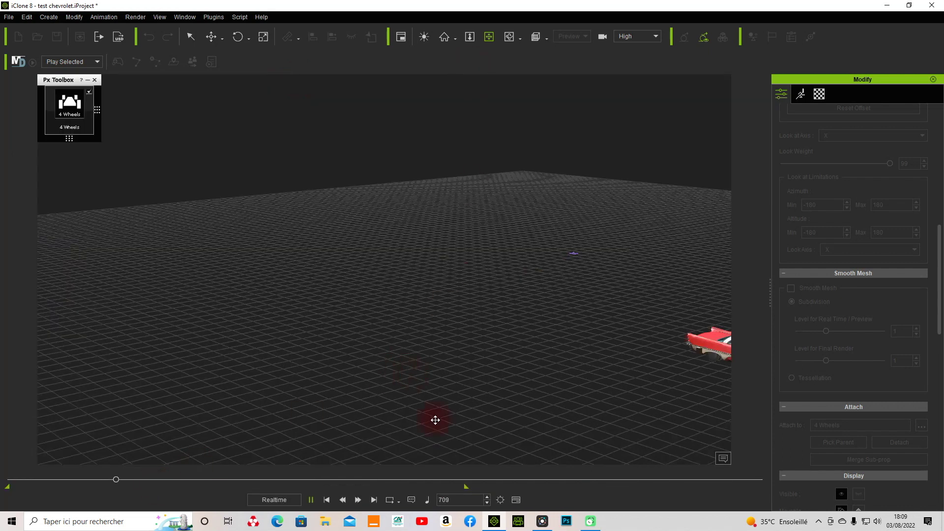
Stop the running simulation and close the Modify panel to enlarge the viewport
{"action": "key", "text": "space"}
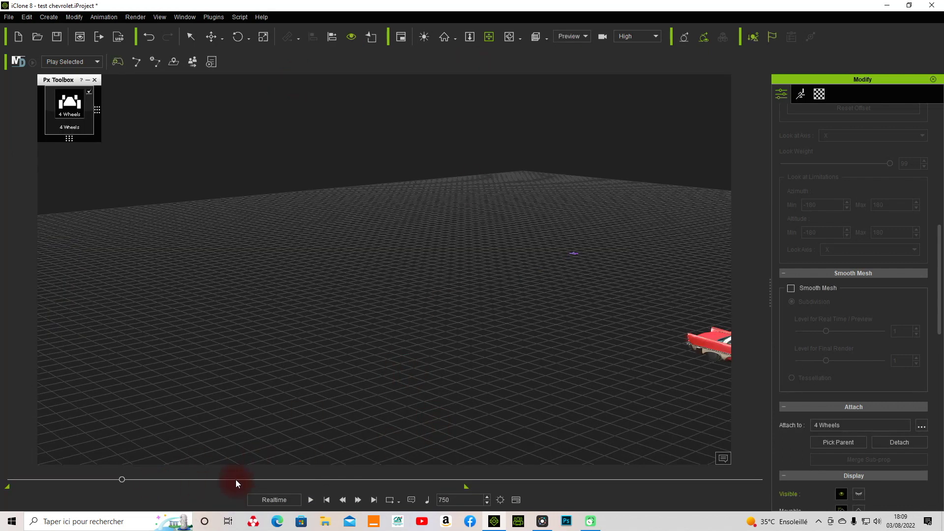
{"action": "left_click", "coordinate": [934, 81]}
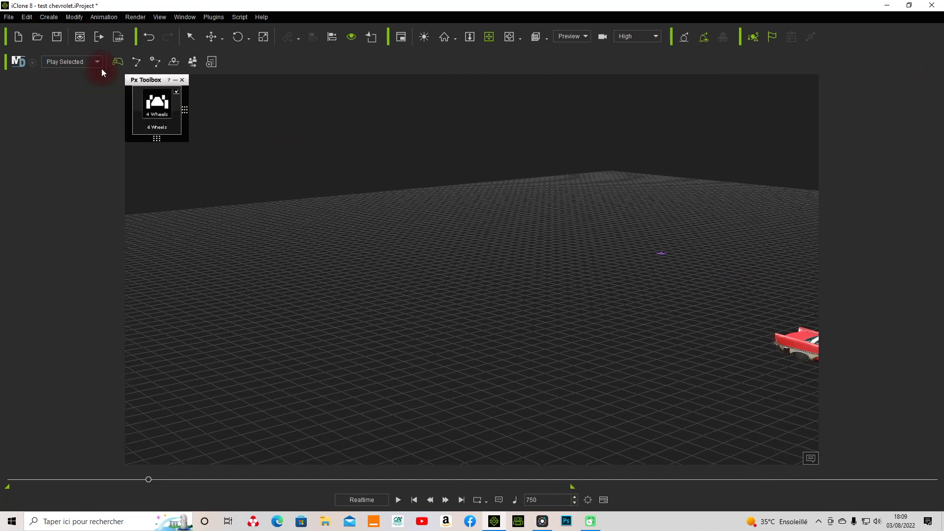
Set the simulation engine to PhysX Engine in the project's global physics settings, and close those settings
{"action": "left_click", "coordinate": [27, 16]}
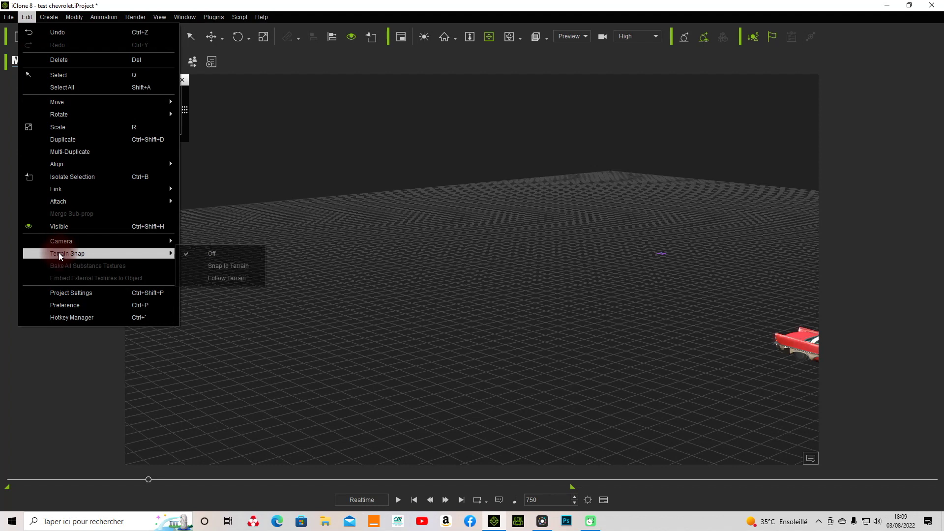
{"action": "left_click", "coordinate": [75, 298]}
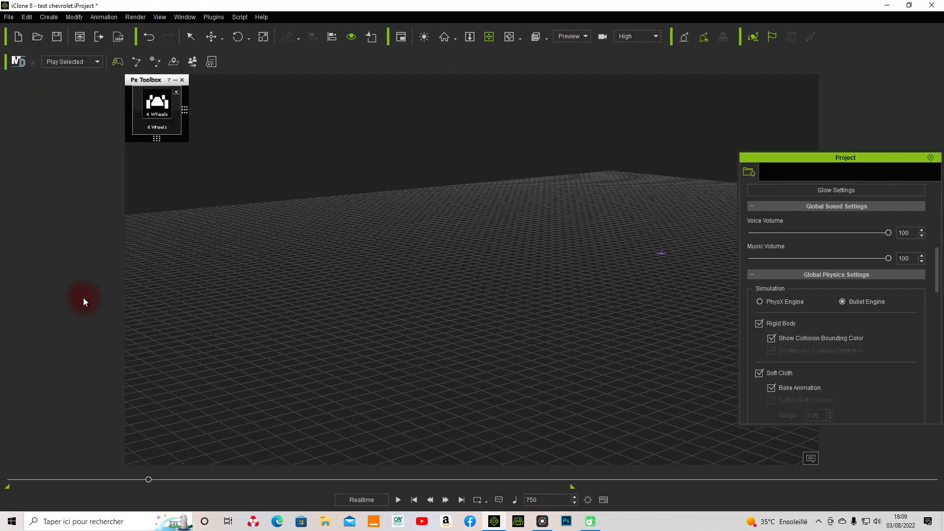
{"action": "left_click", "coordinate": [761, 302]}
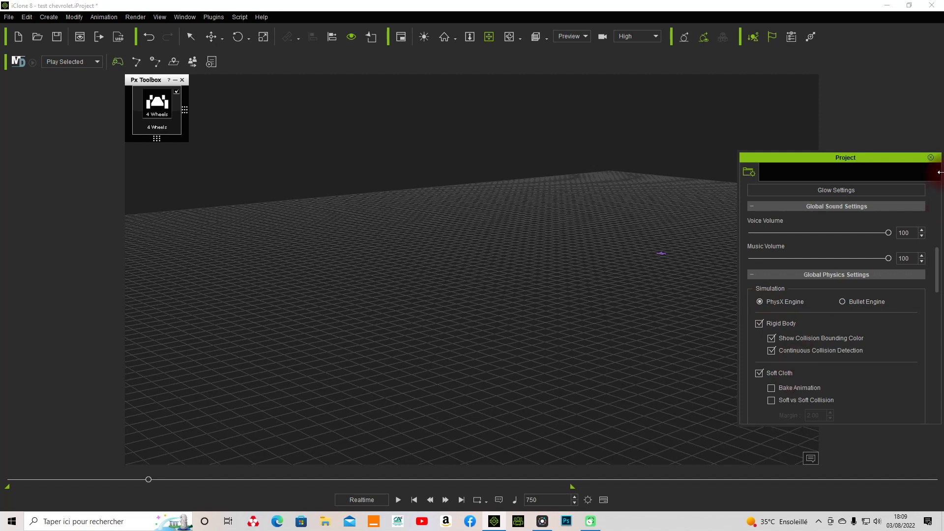
{"action": "left_click", "coordinate": [931, 157]}
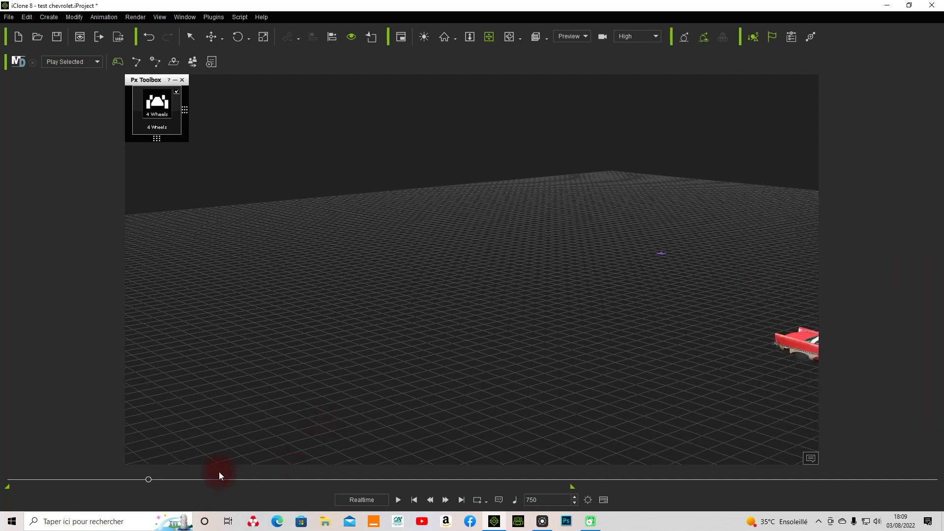
Rewind the timeline to frame 0 and run the simulation to test-drive the car across the floor, and stop it
{"action": "left_click_drag", "start_coordinate": [149, 480], "coordinate": [1, 465]}
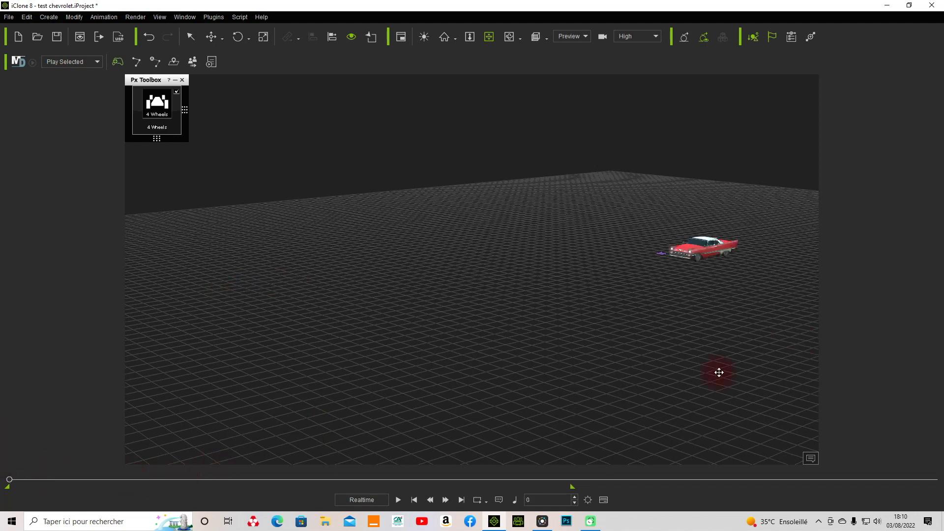
{"action": "left_click", "coordinate": [399, 500]}
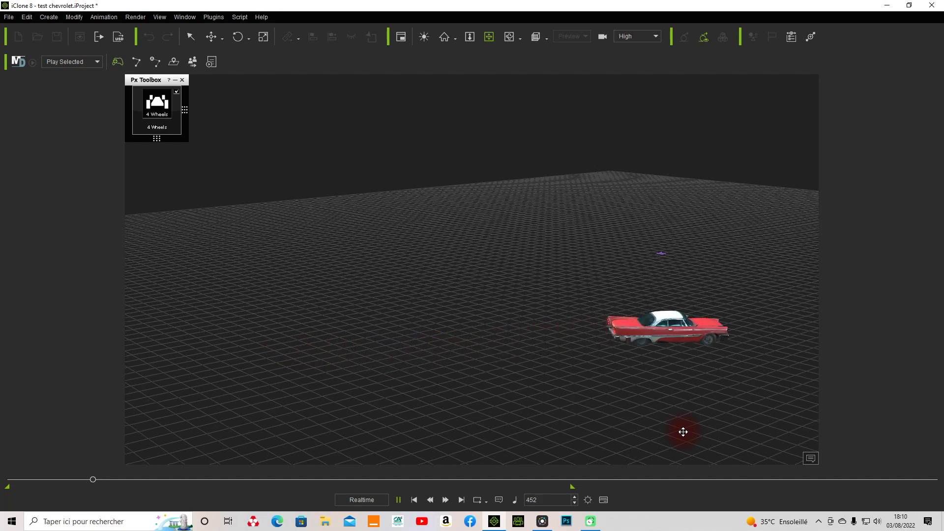
{"action": "key", "text": "ctrl+space"}
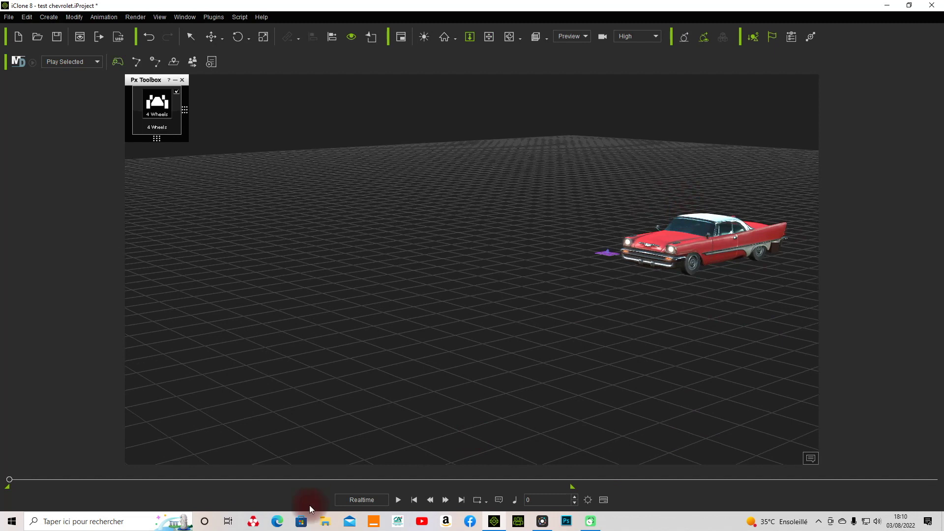
Run the car's drive again from frame 0 in a closer view, and pause it once the car has left the view
{"action": "left_click", "coordinate": [401, 500]}
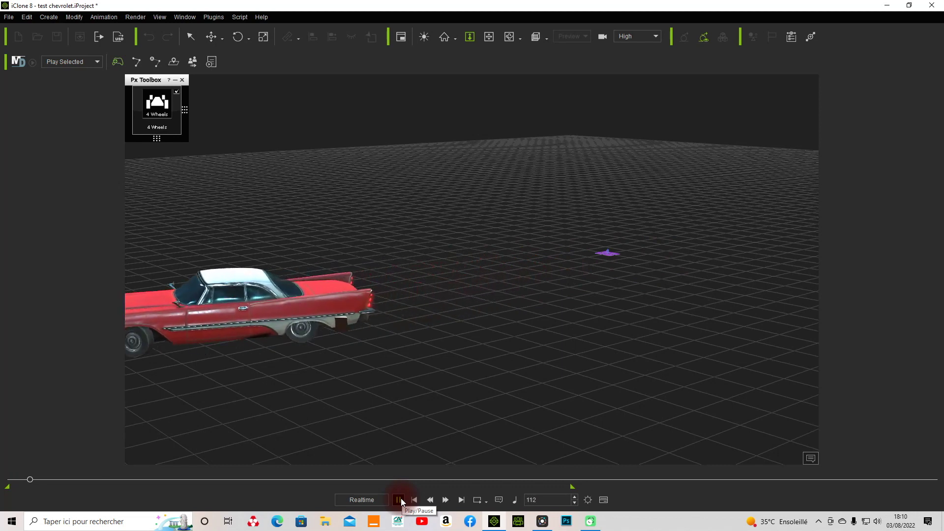
{"action": "left_click", "coordinate": [400, 501]}
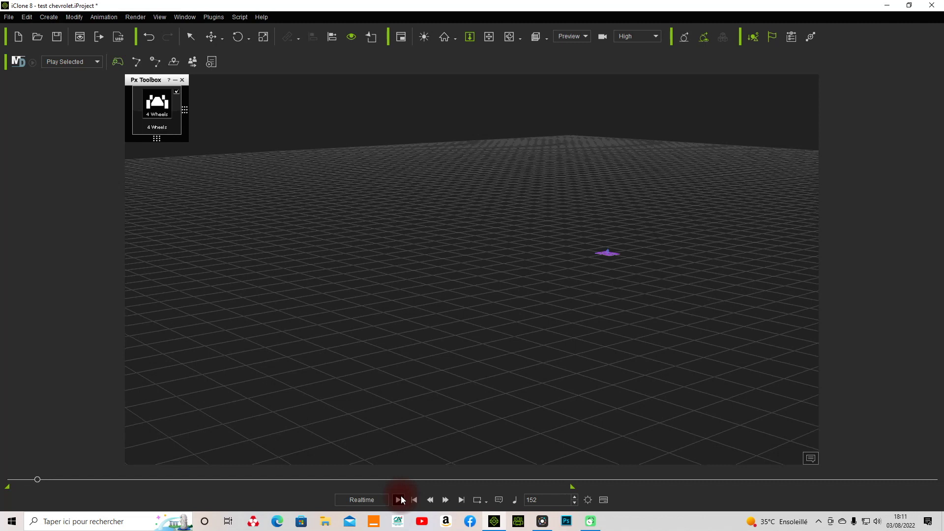
{"action": "left_click", "coordinate": [868, 466]}
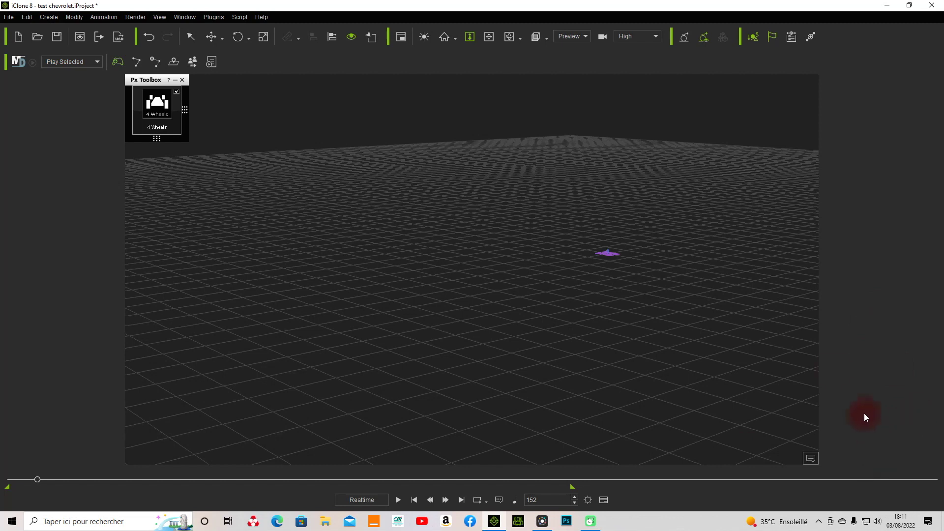